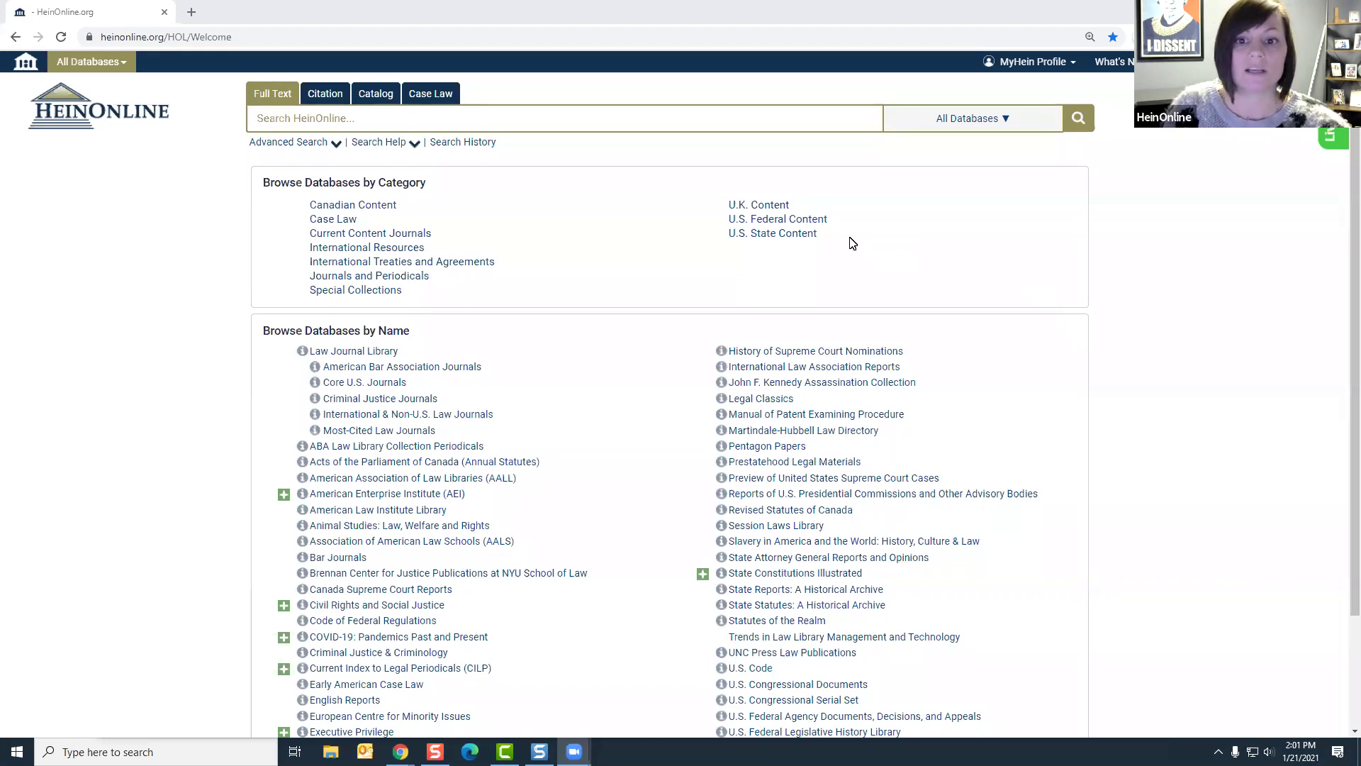
Step: Look through the databases listed under the U.S. Federal Content category, then collapse the category again
click(813, 222)
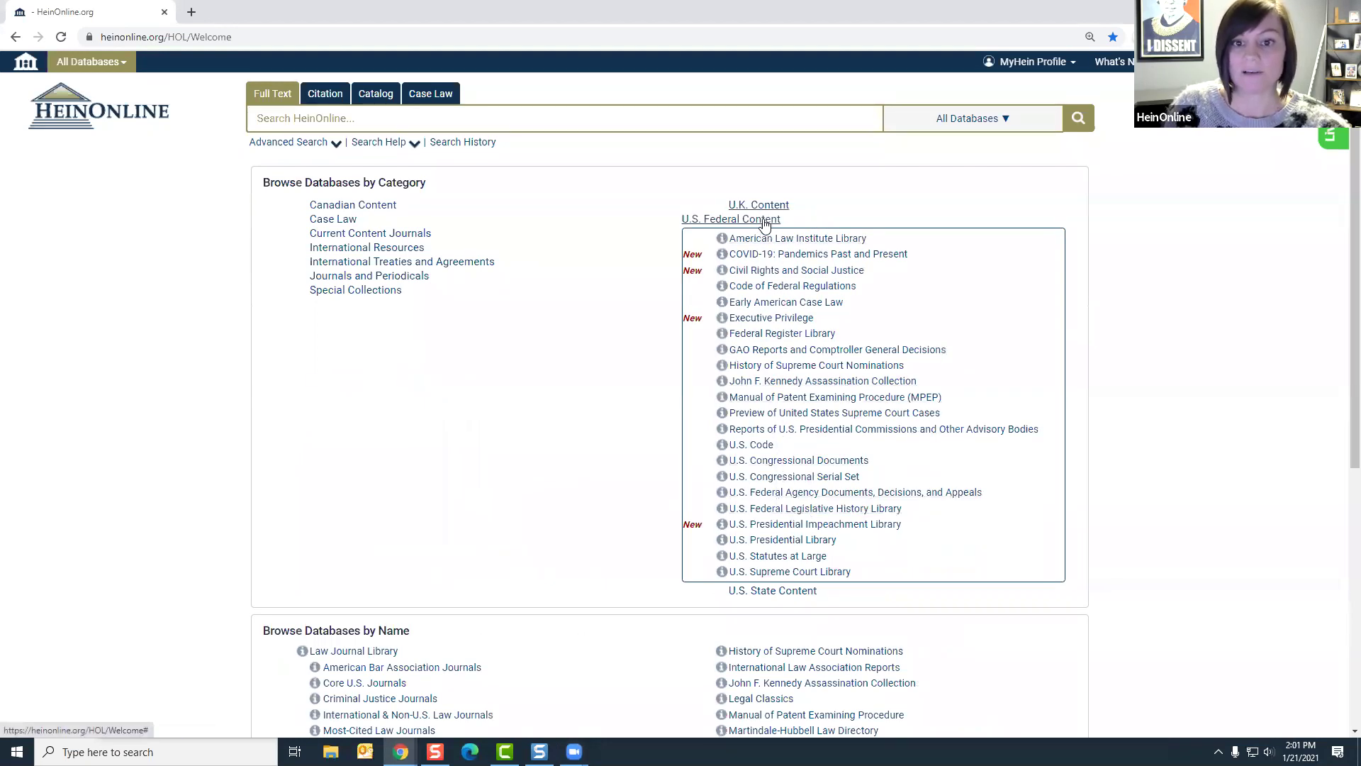
click(763, 221)
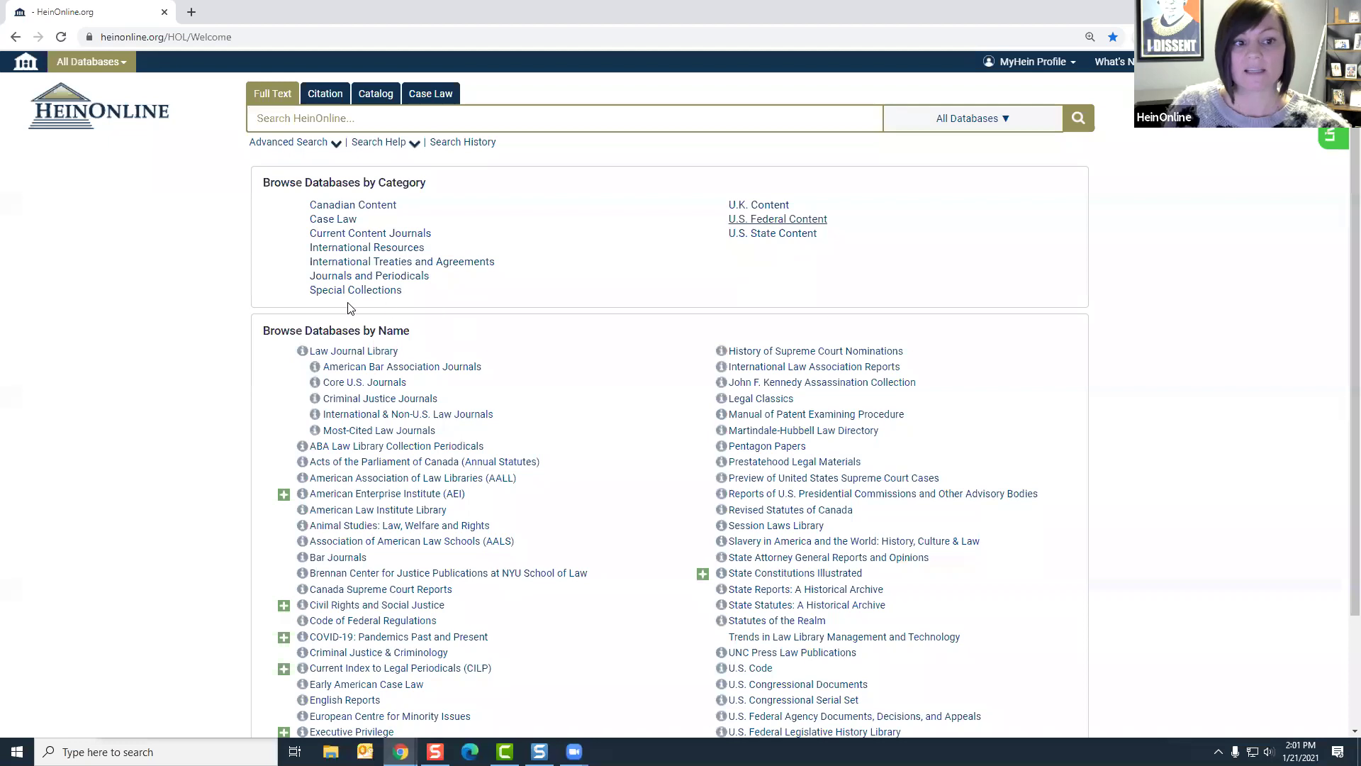
Step: Show the description of the U.S. Federal Legislative History Library in the list by name and open that library
scroll(707, 352, down, 2)
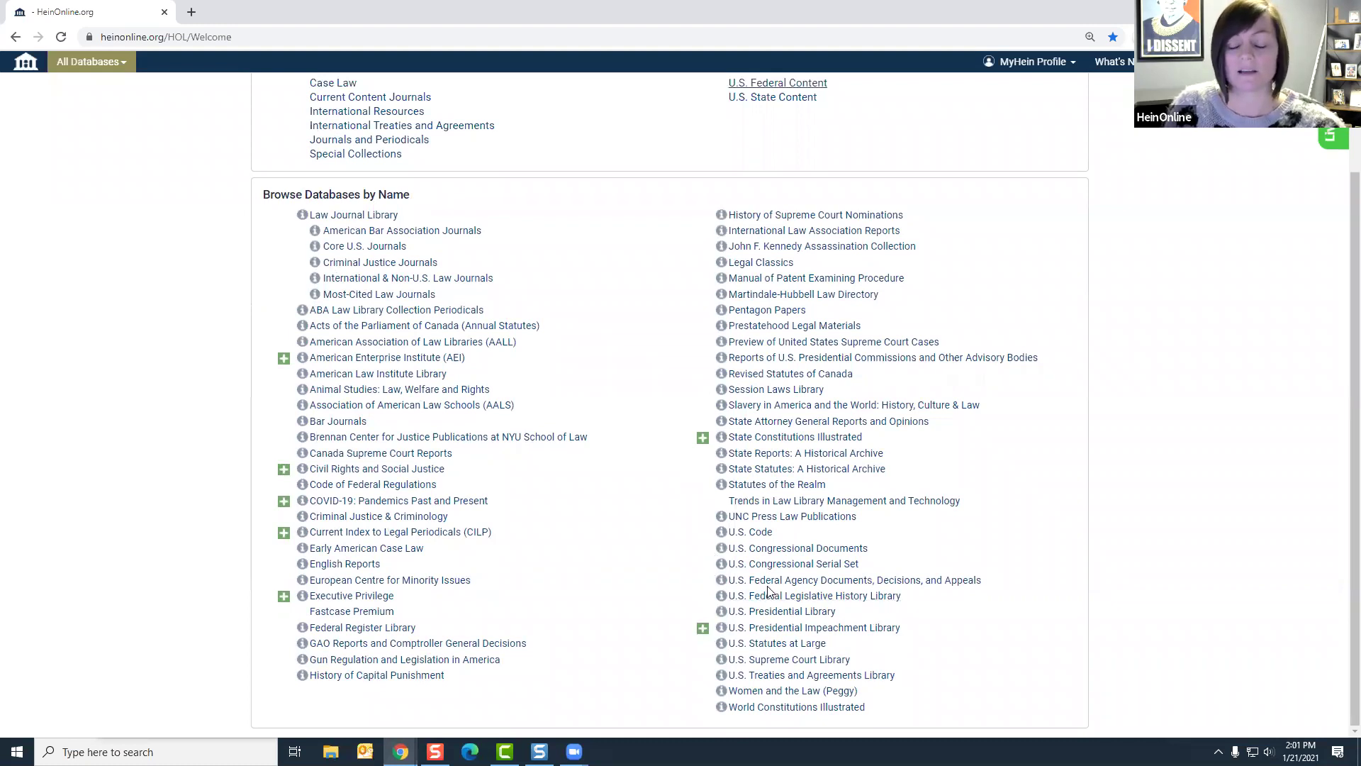
mouse_move(772, 613)
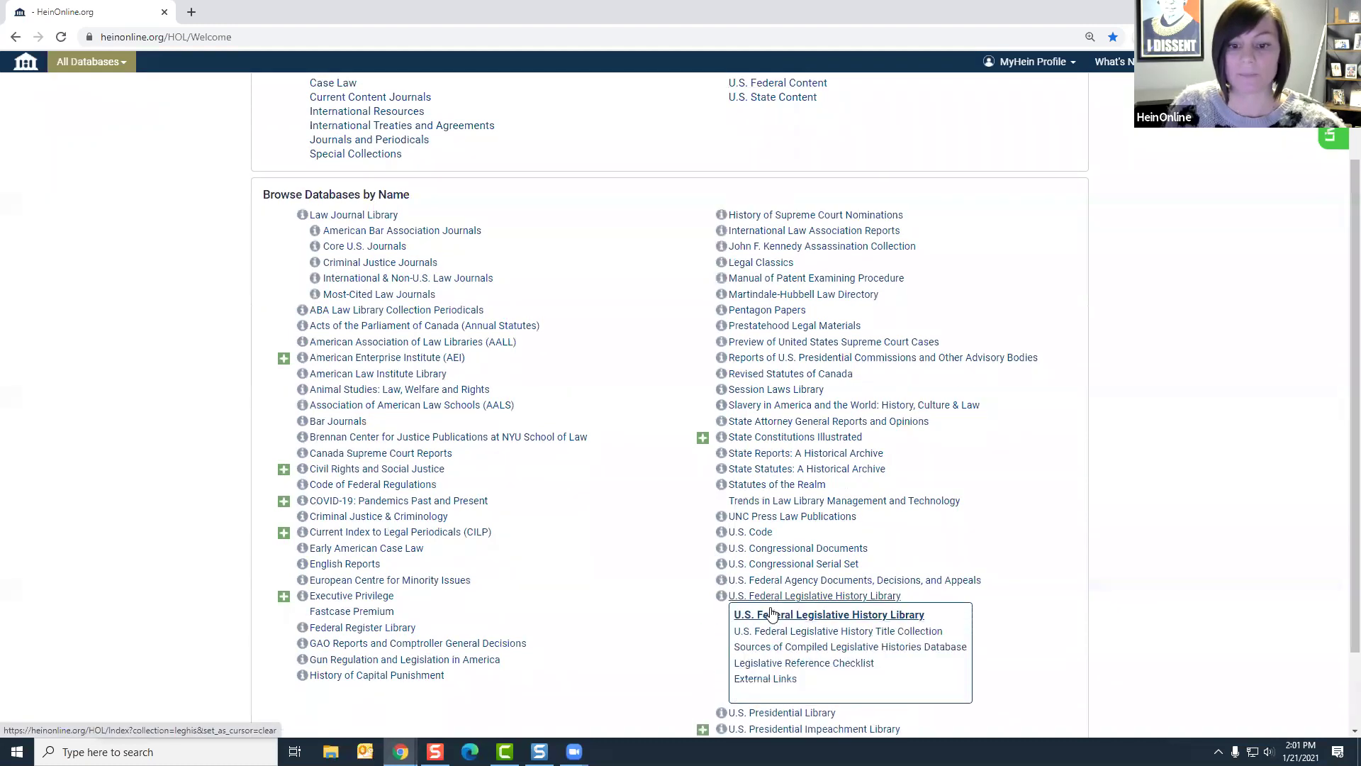
scroll(771, 613, down, 1)
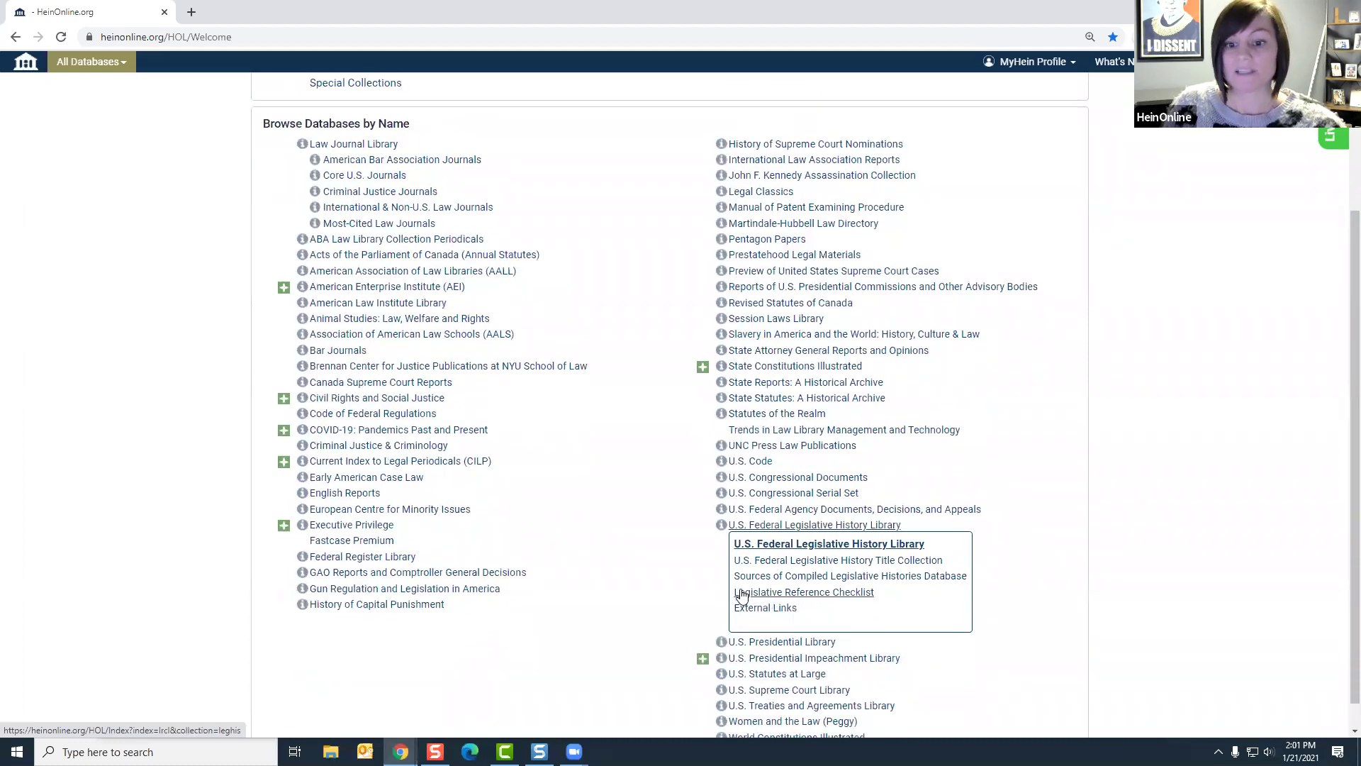
click(721, 525)
scroll(670, 564, down, 1)
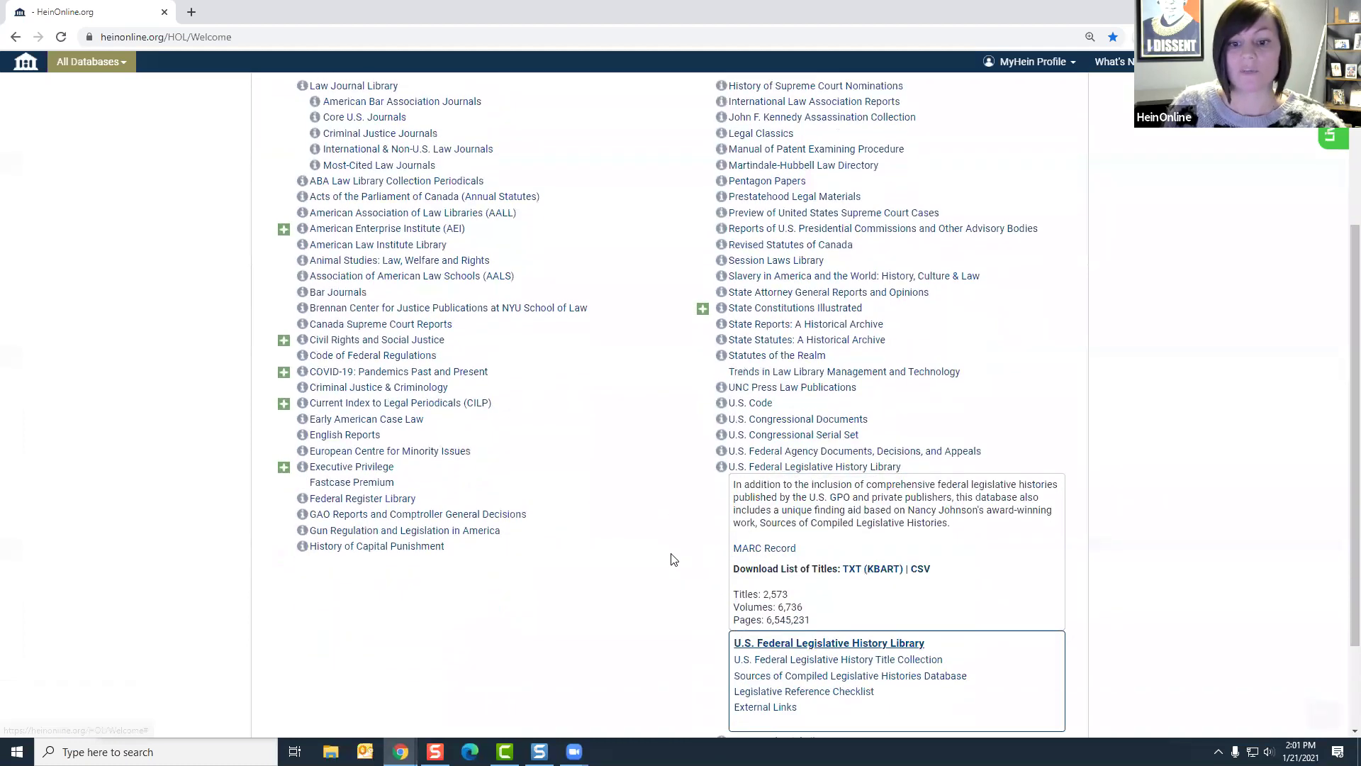
scroll(674, 559, down, 1)
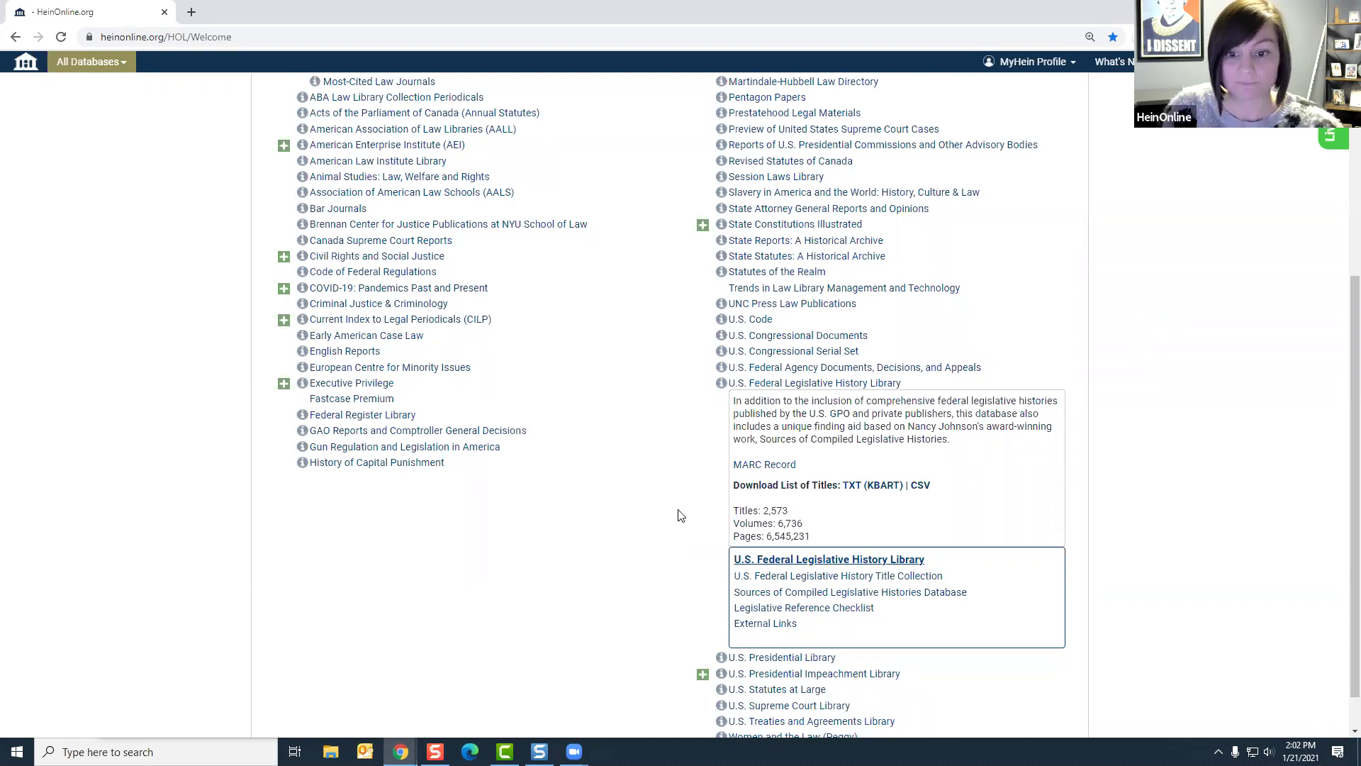
click(806, 561)
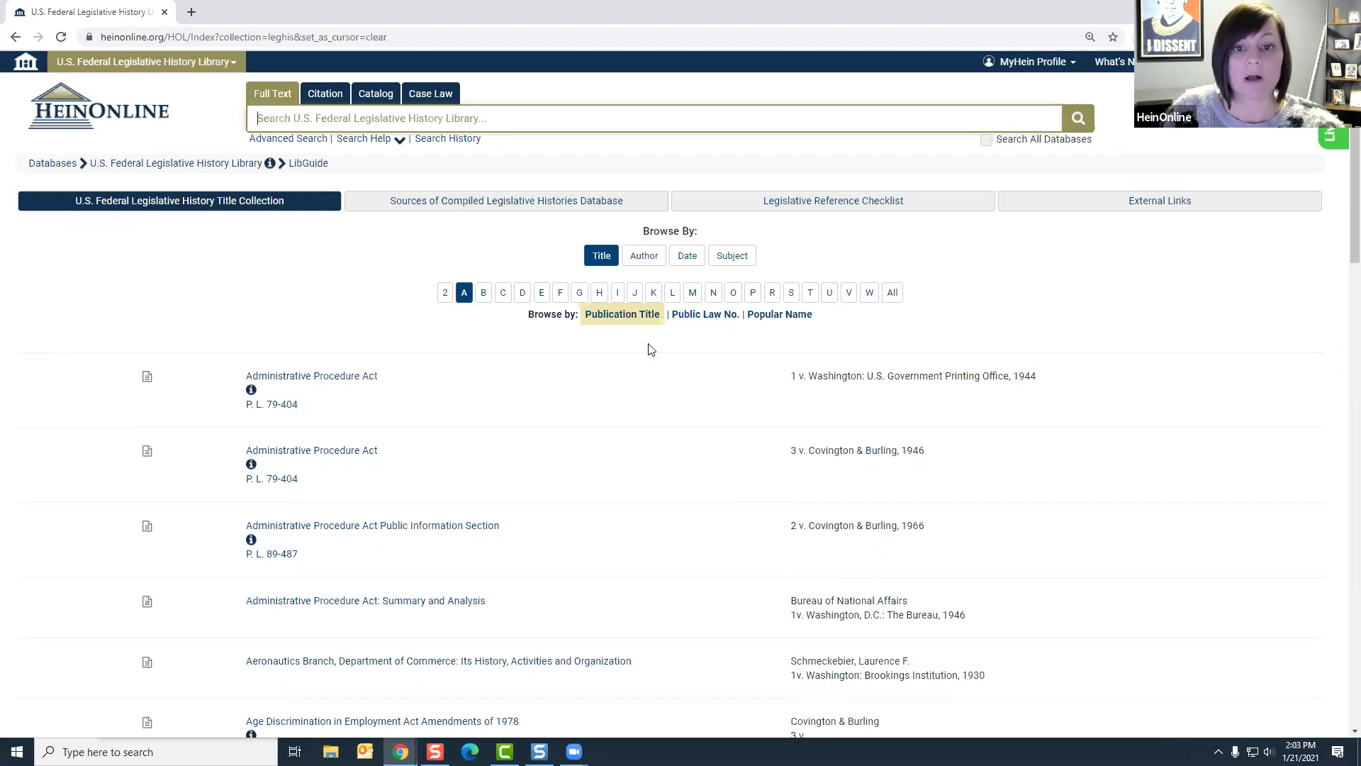
Step: Open the library's Public Law No. and Popular Name listings in separate background tabs
middle_click(703, 317)
middle_click(773, 315)
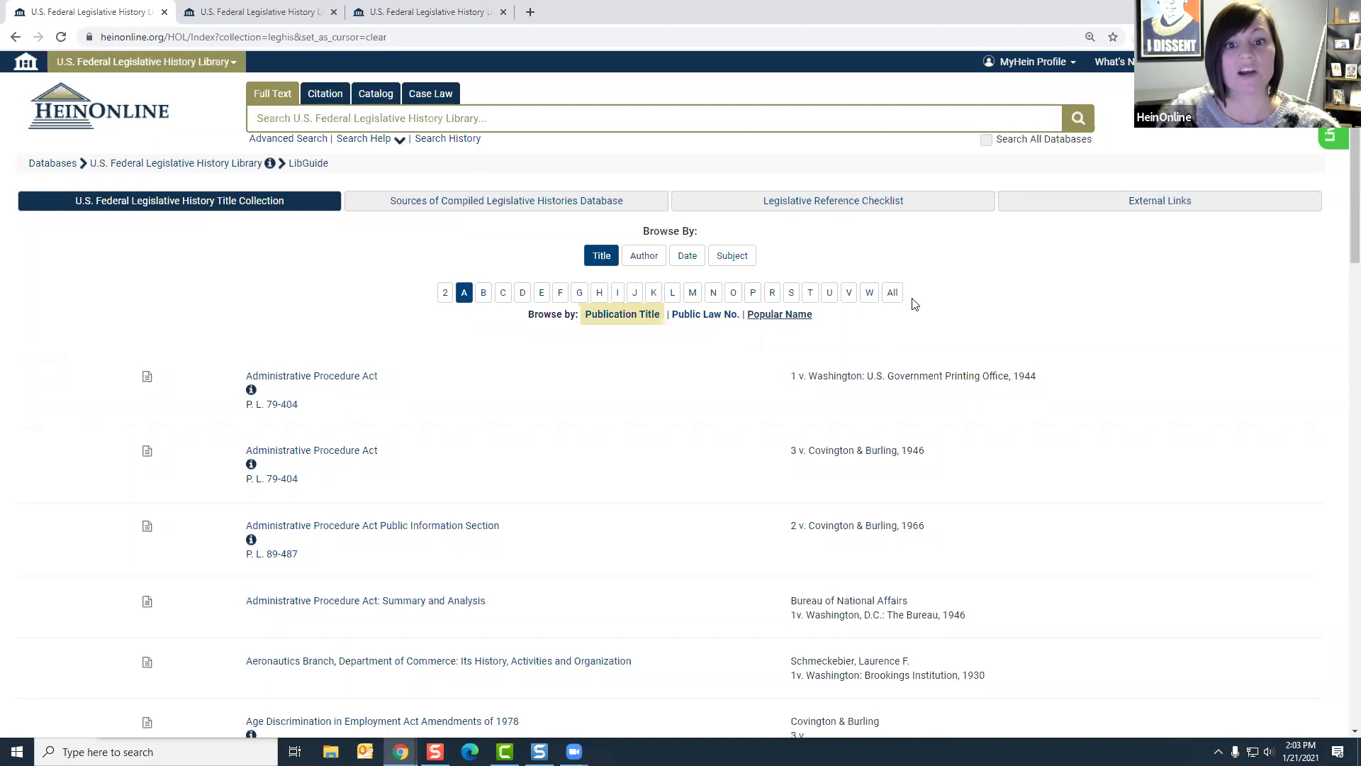
Step: List the publication titles beginning with H and open the Health Care Reform legislative history of the Patient Protection and Affordable Care Act
click(600, 293)
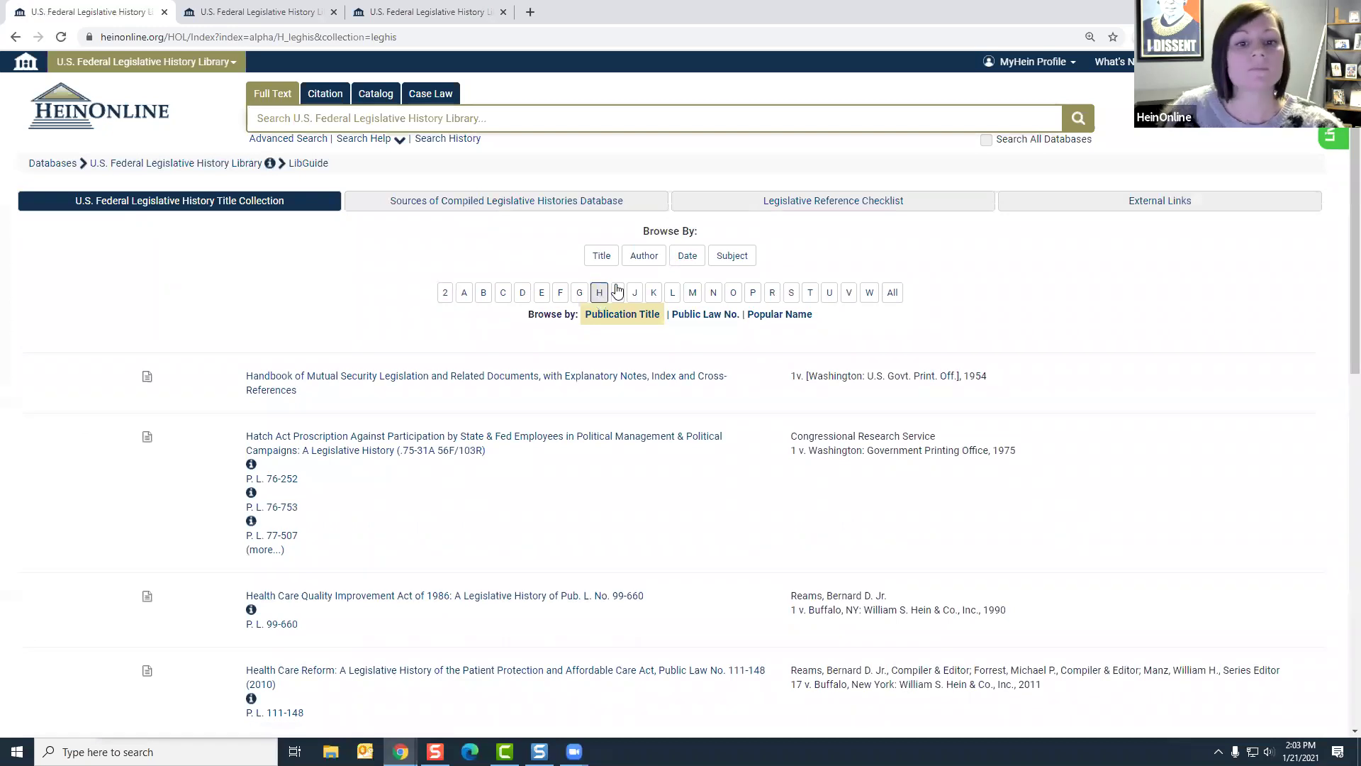
scroll(643, 409, down, 2)
scroll(644, 409, down, 2)
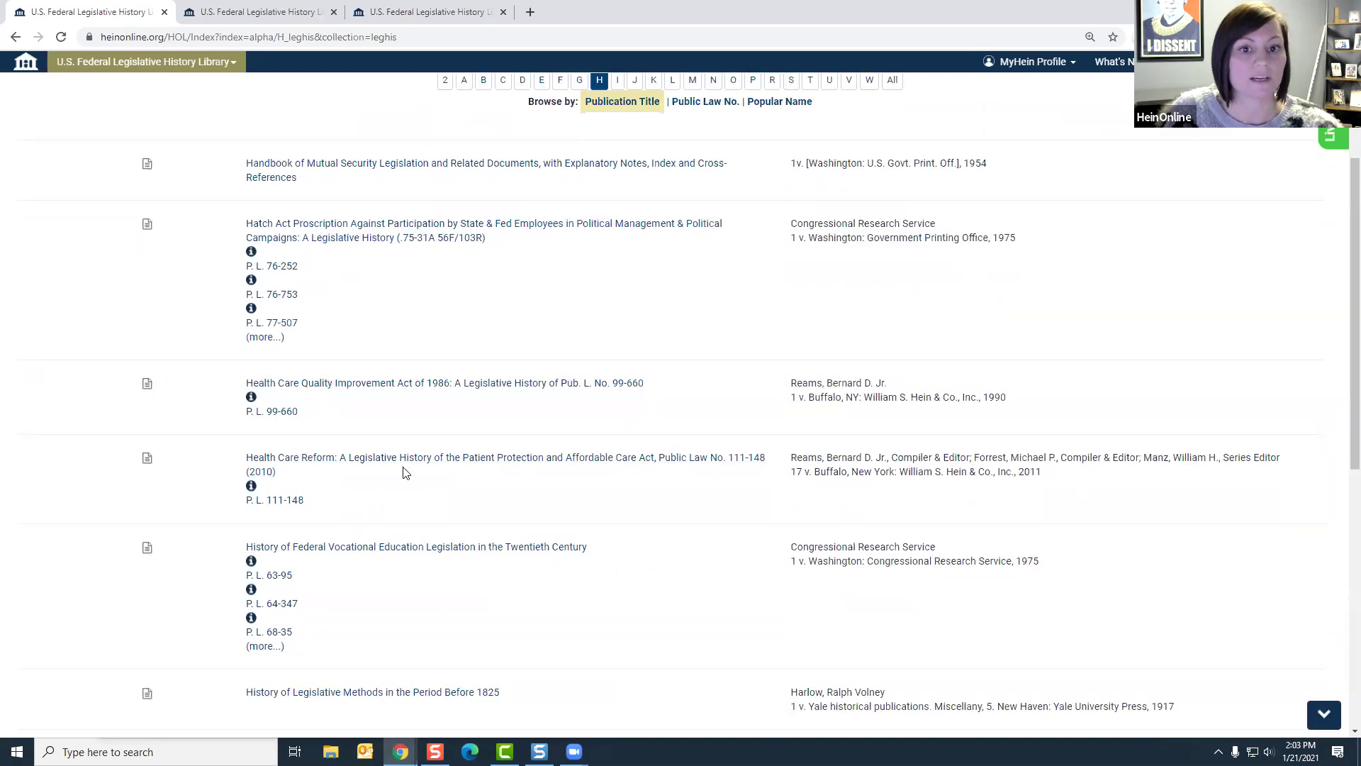
scroll(404, 471, down, 1)
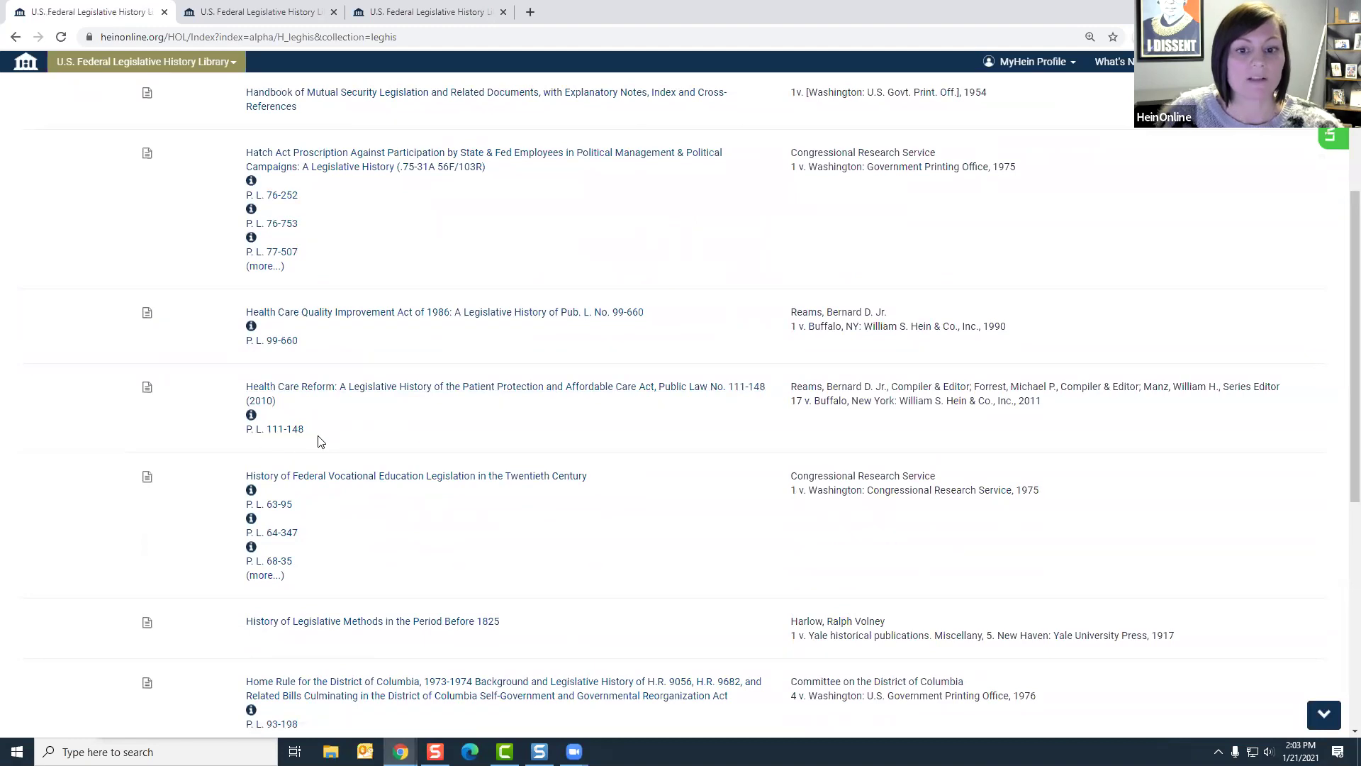
click(391, 395)
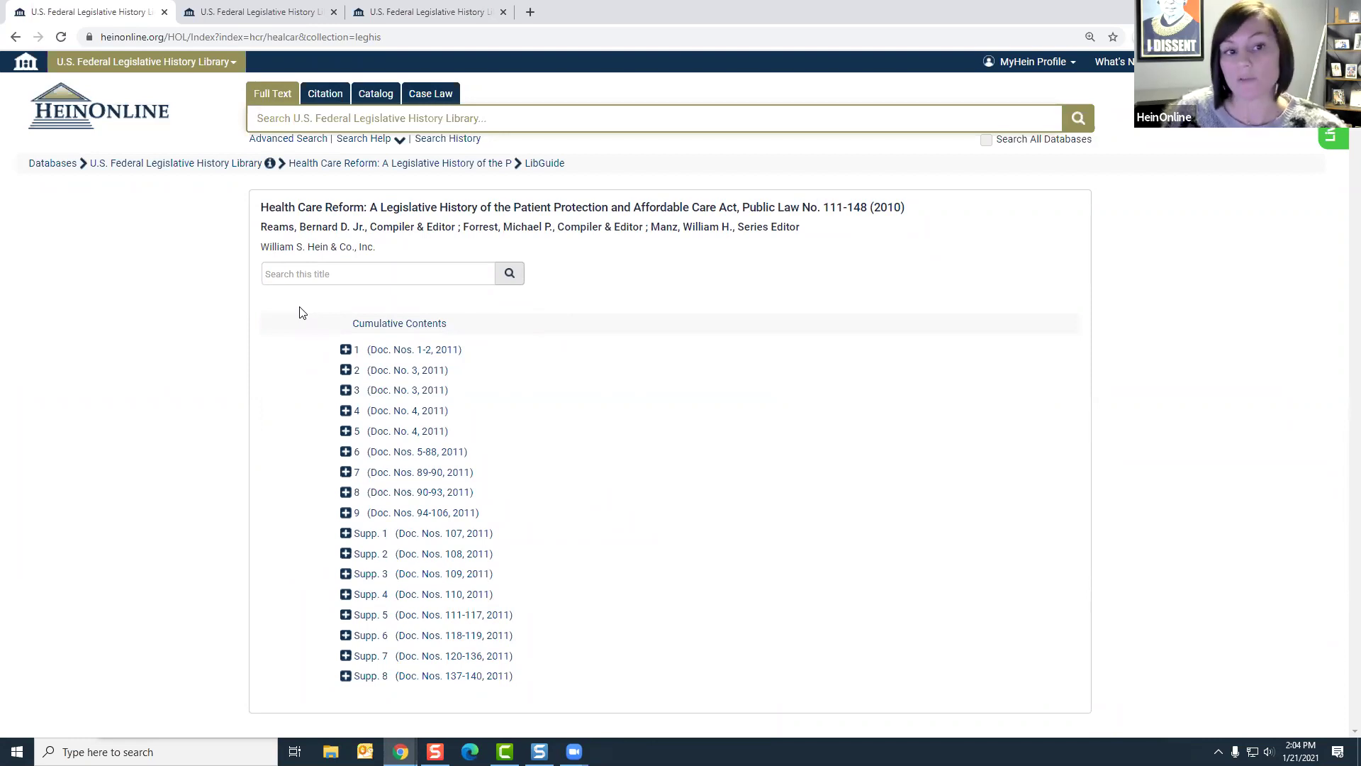
Step: In the Public Law No. listing, show the laws of the 111th Congress and find 111-148 on the page
click(276, 14)
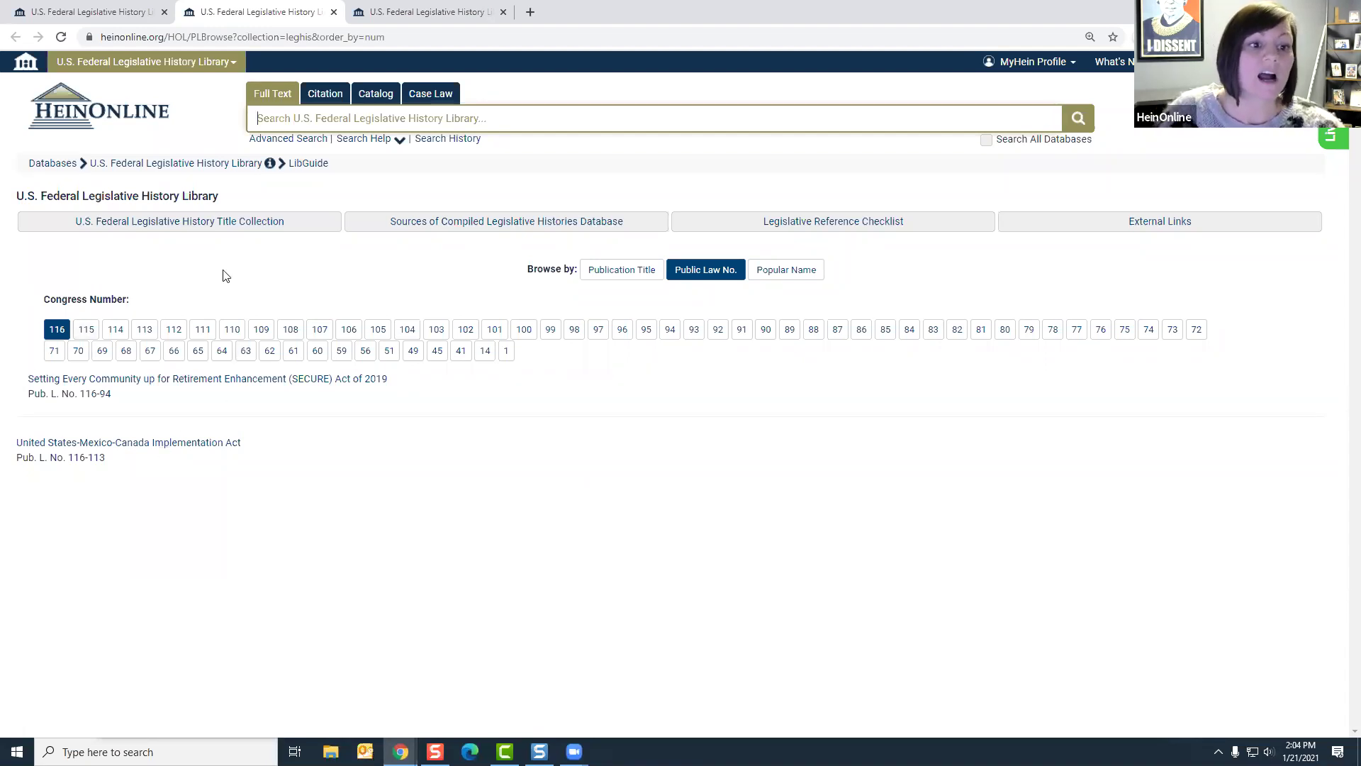
click(203, 331)
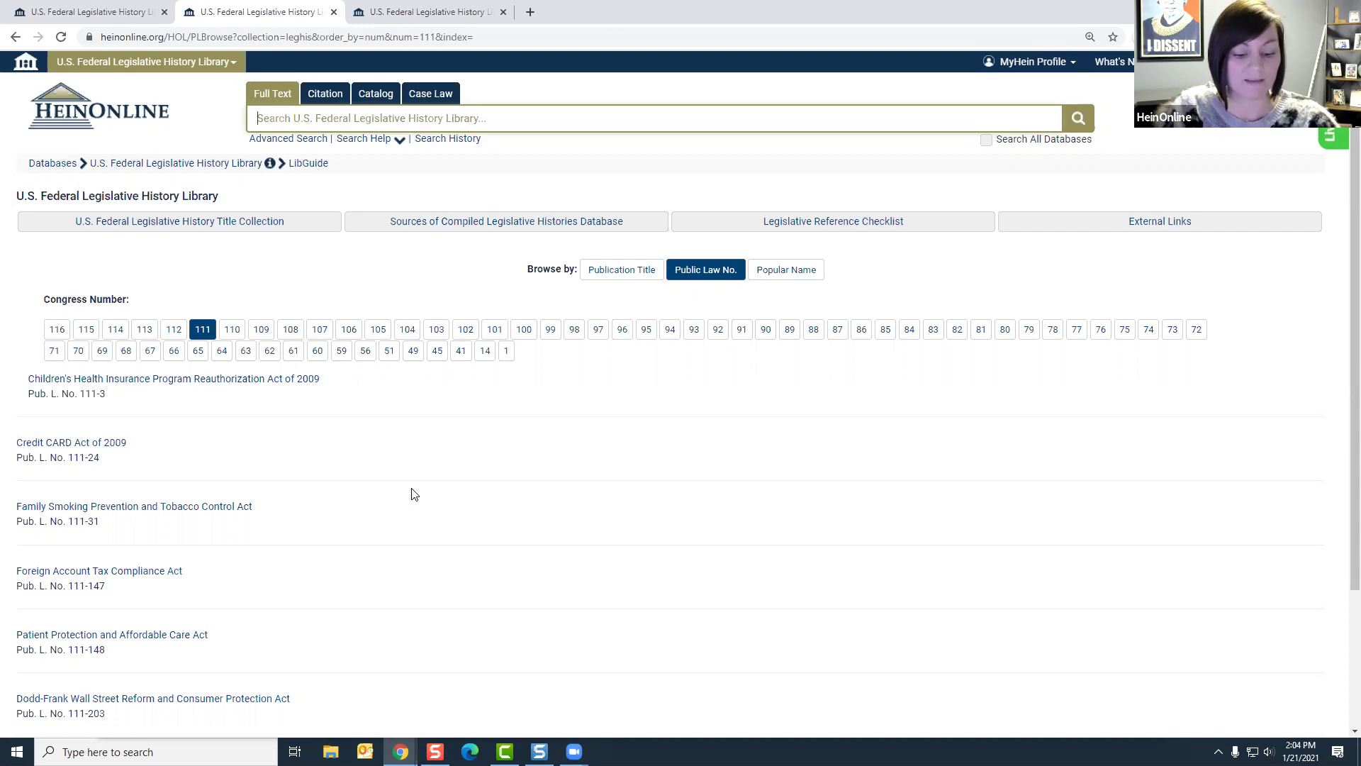
key(ctrl+f)
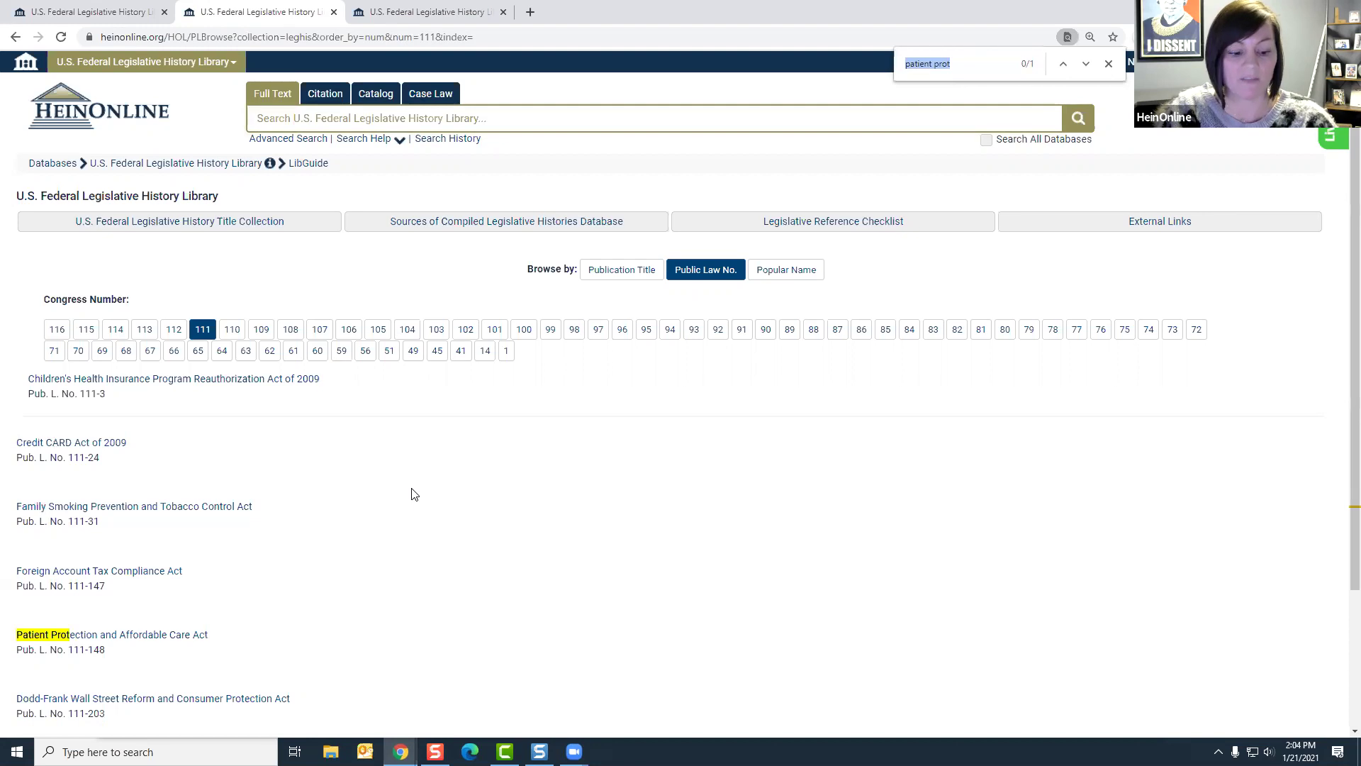
text(111-48)
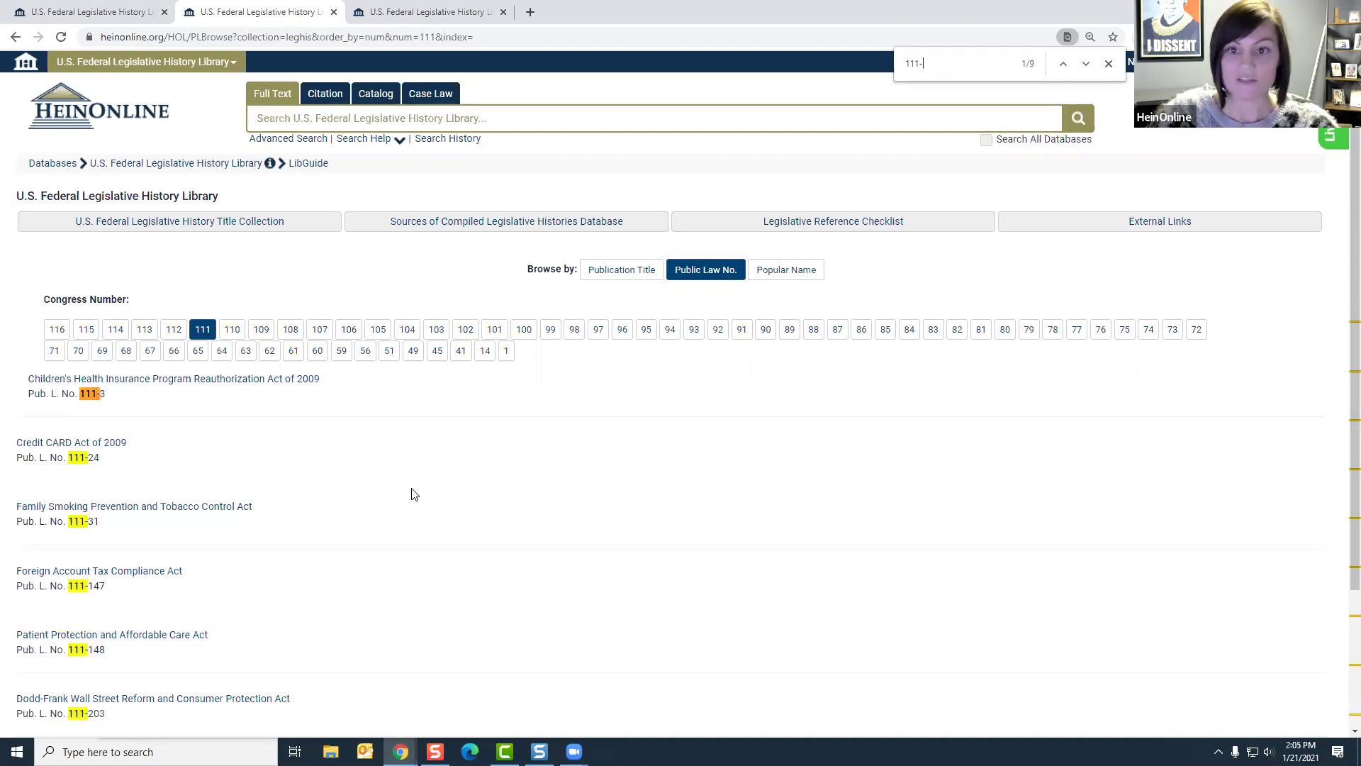
key(BackSpace)
key(BackSpace)
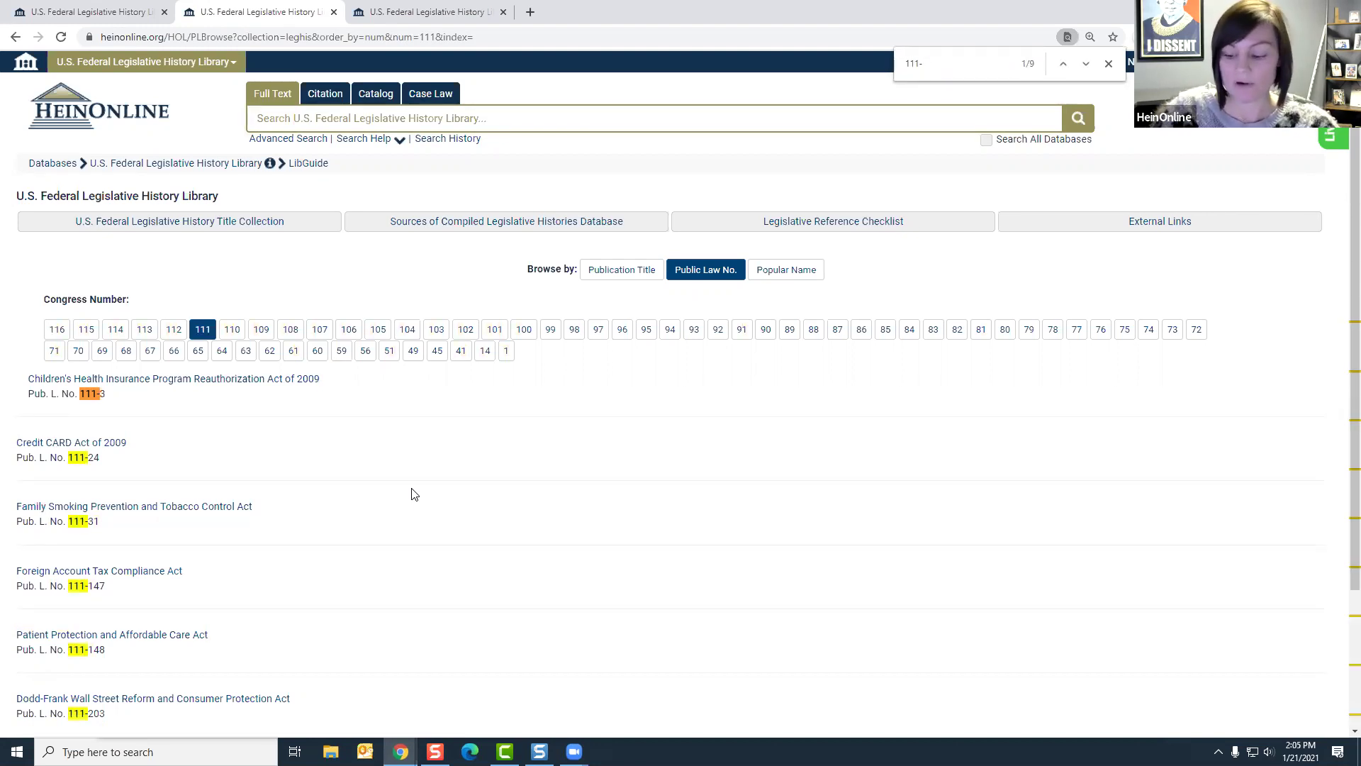
text(148)
scroll(364, 471, down, 2)
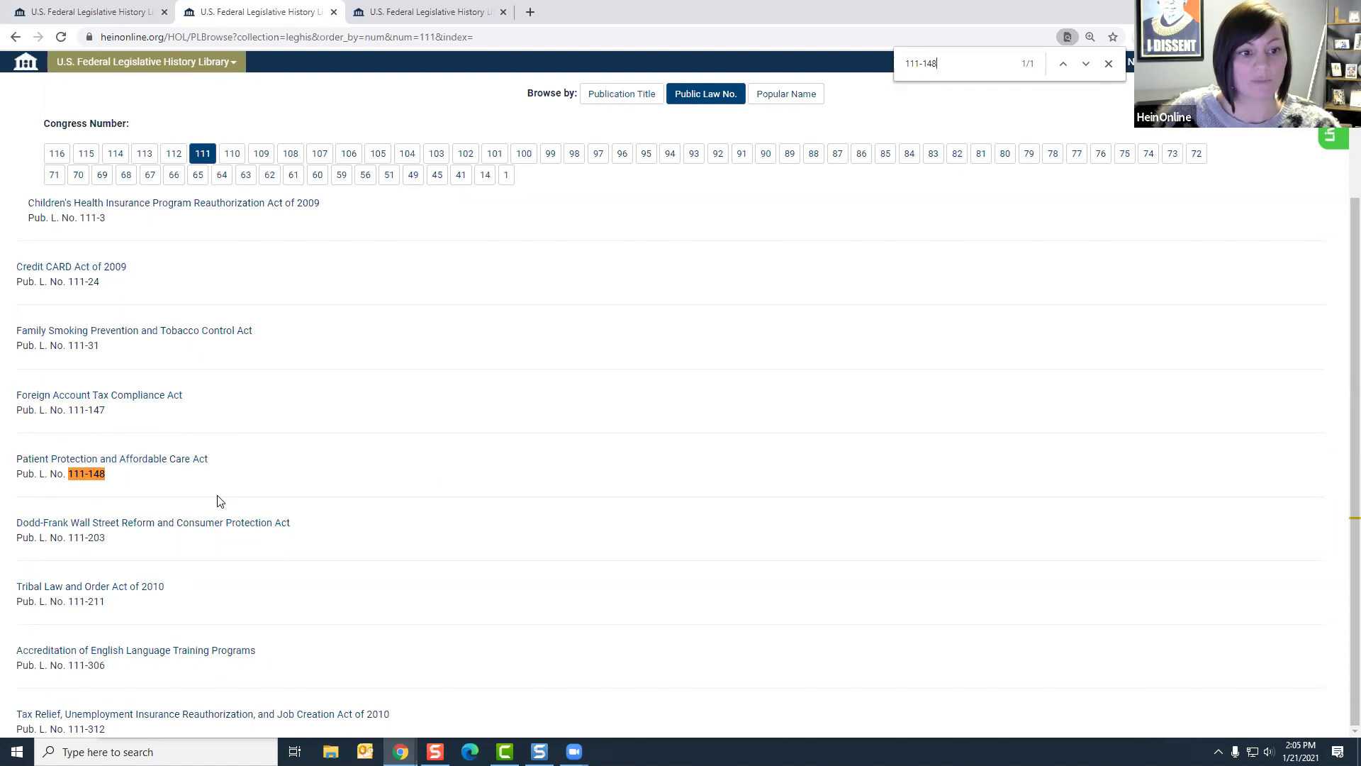
Step: Expand the Patient Protection and Affordable Care Act entry to list its legislative histories, and close the Public Law No. listing
click(176, 468)
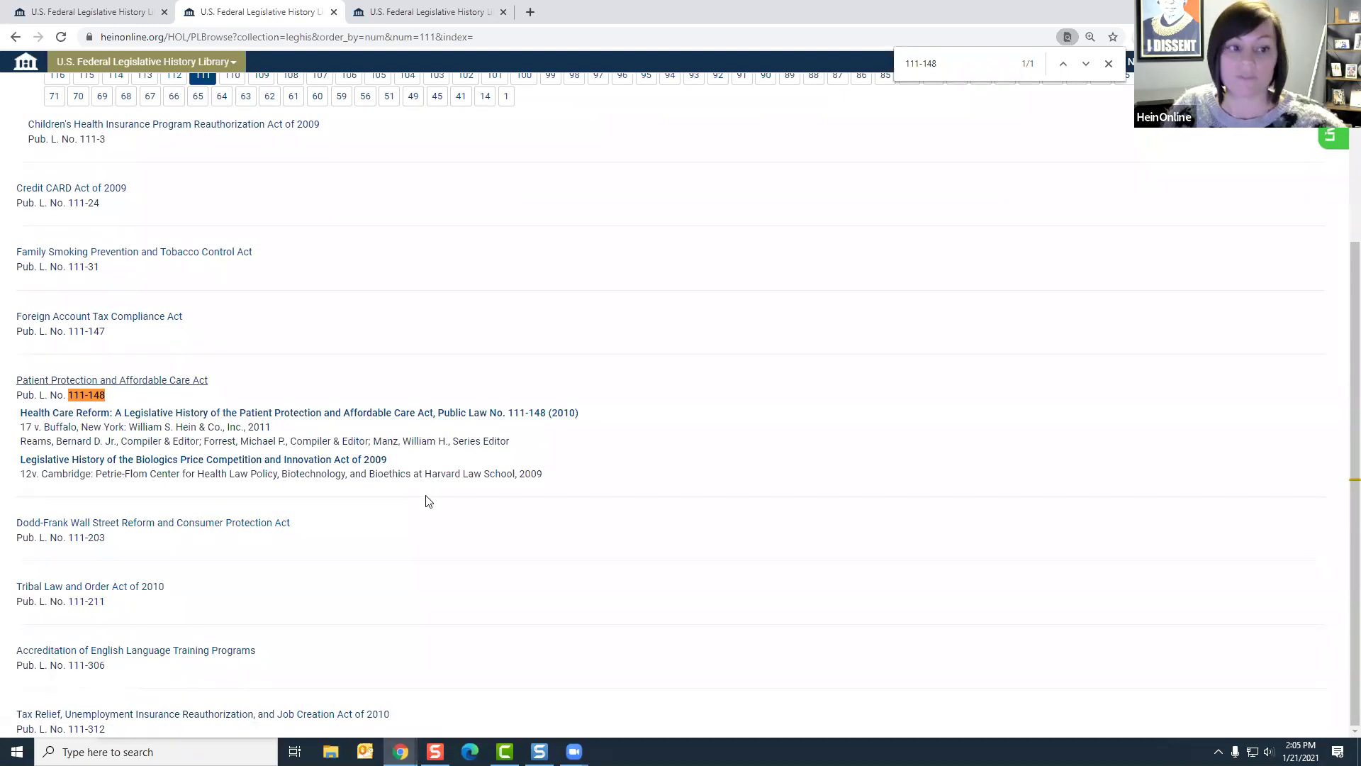
click(387, 419)
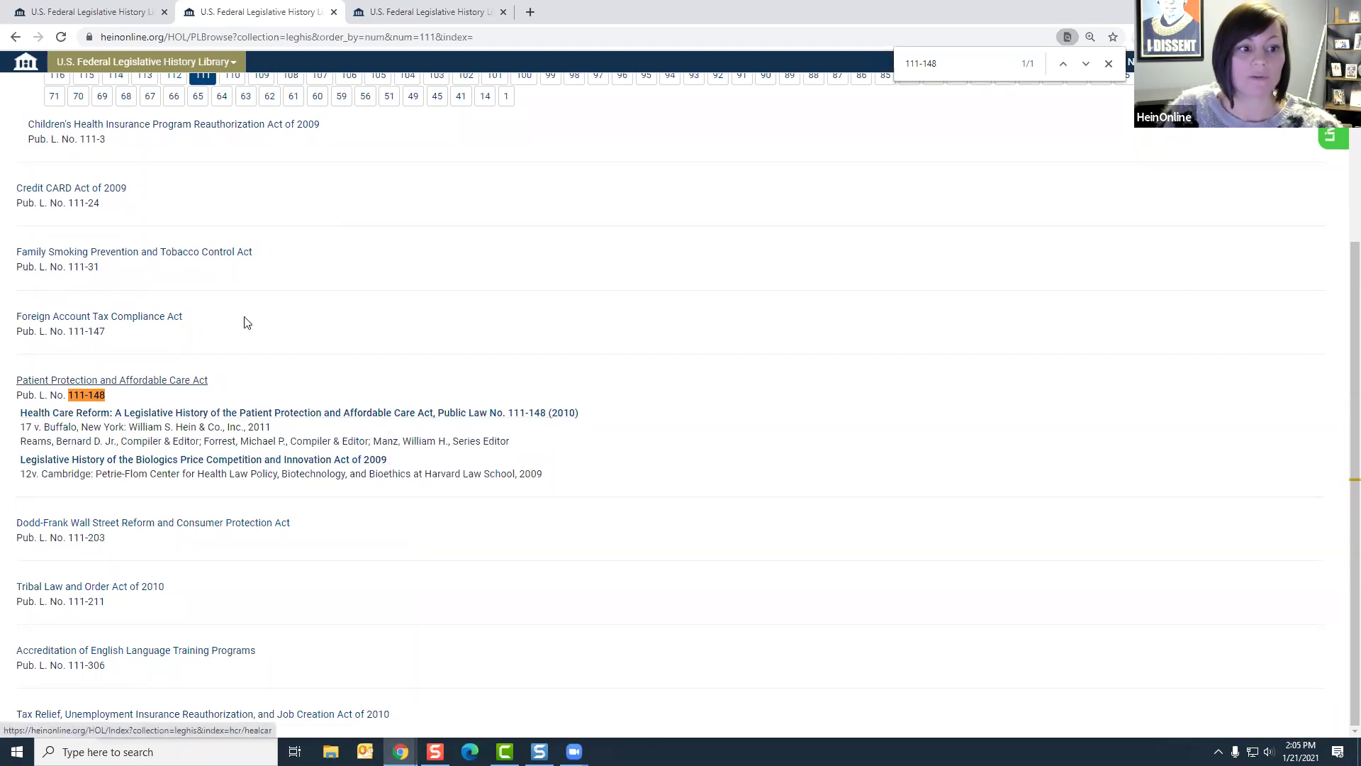
click(305, 15)
click(334, 12)
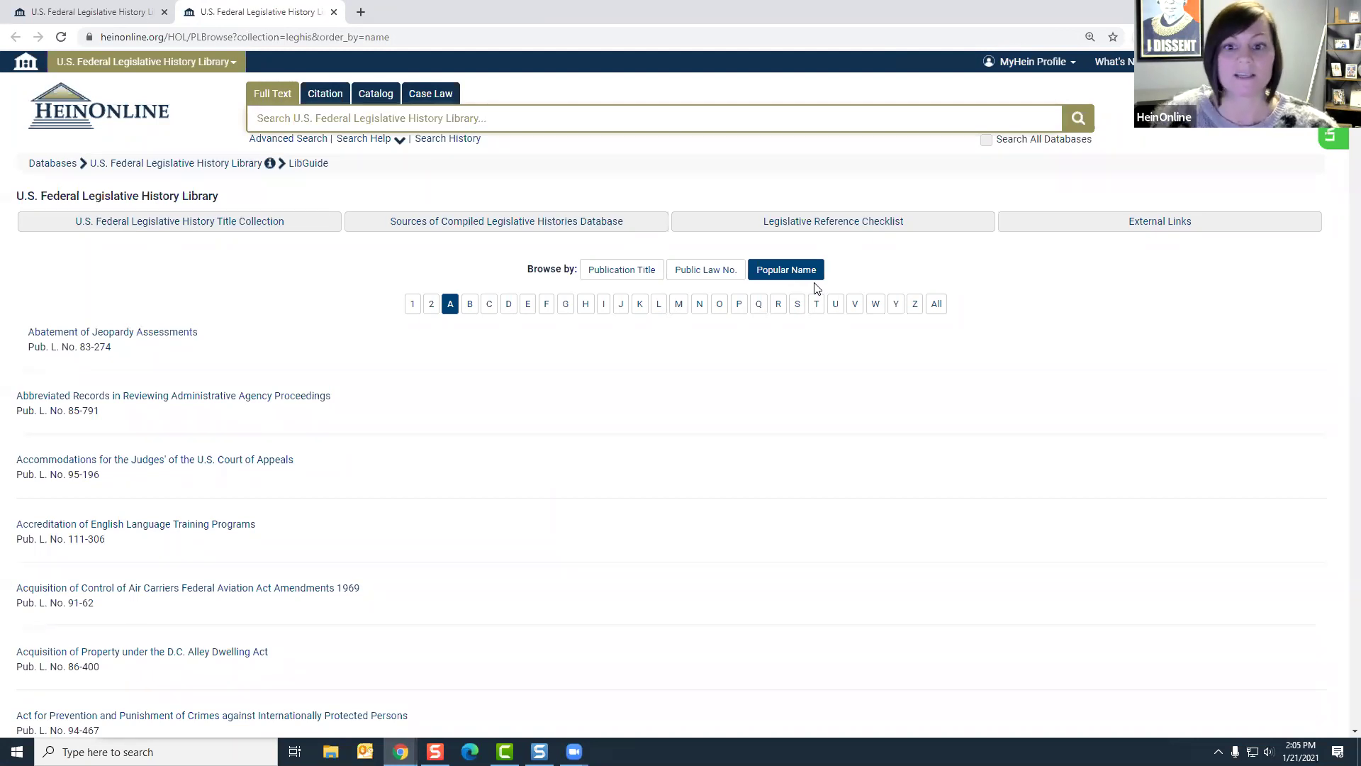
Step: In the Popular Name listing under P, expand the Patient Protection and Affordable Care Act entry, and close the listing
click(739, 305)
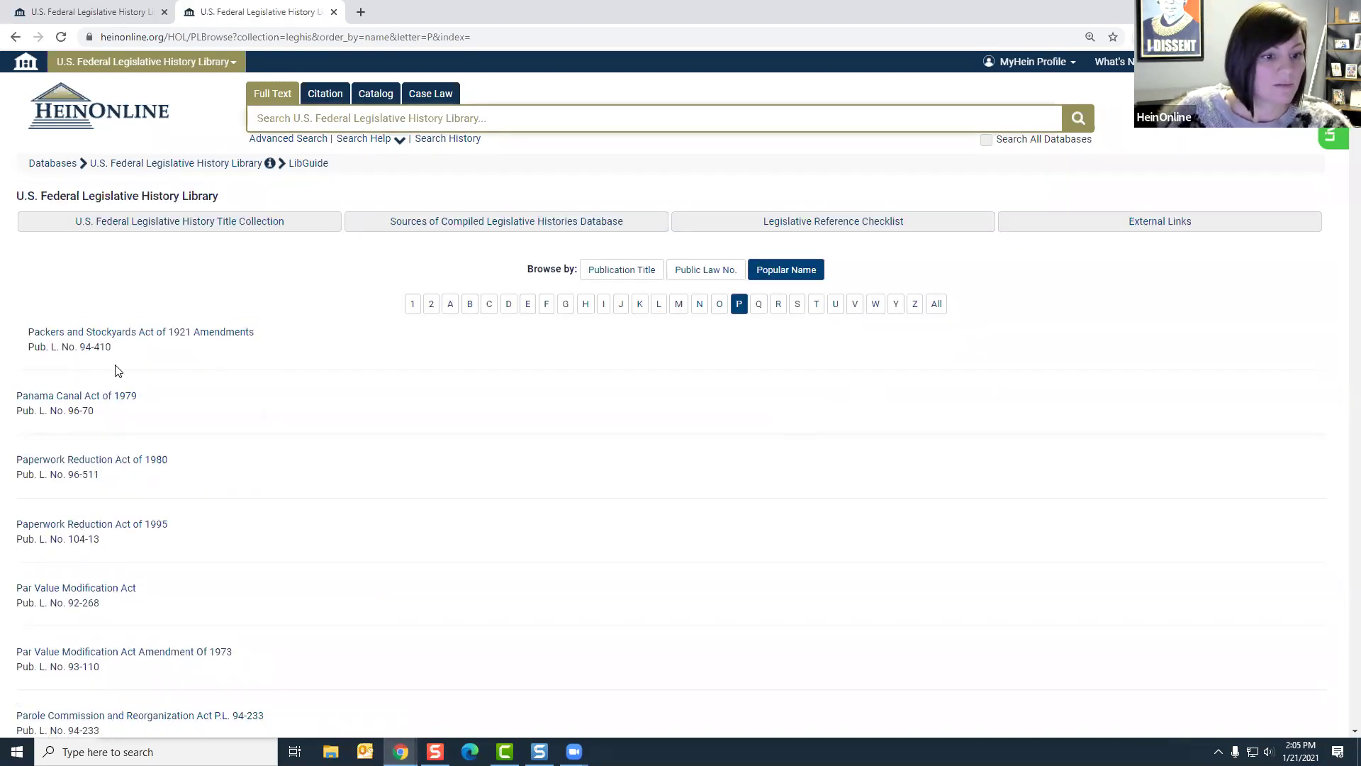
scroll(117, 371, down, 1)
scroll(117, 371, down, 6)
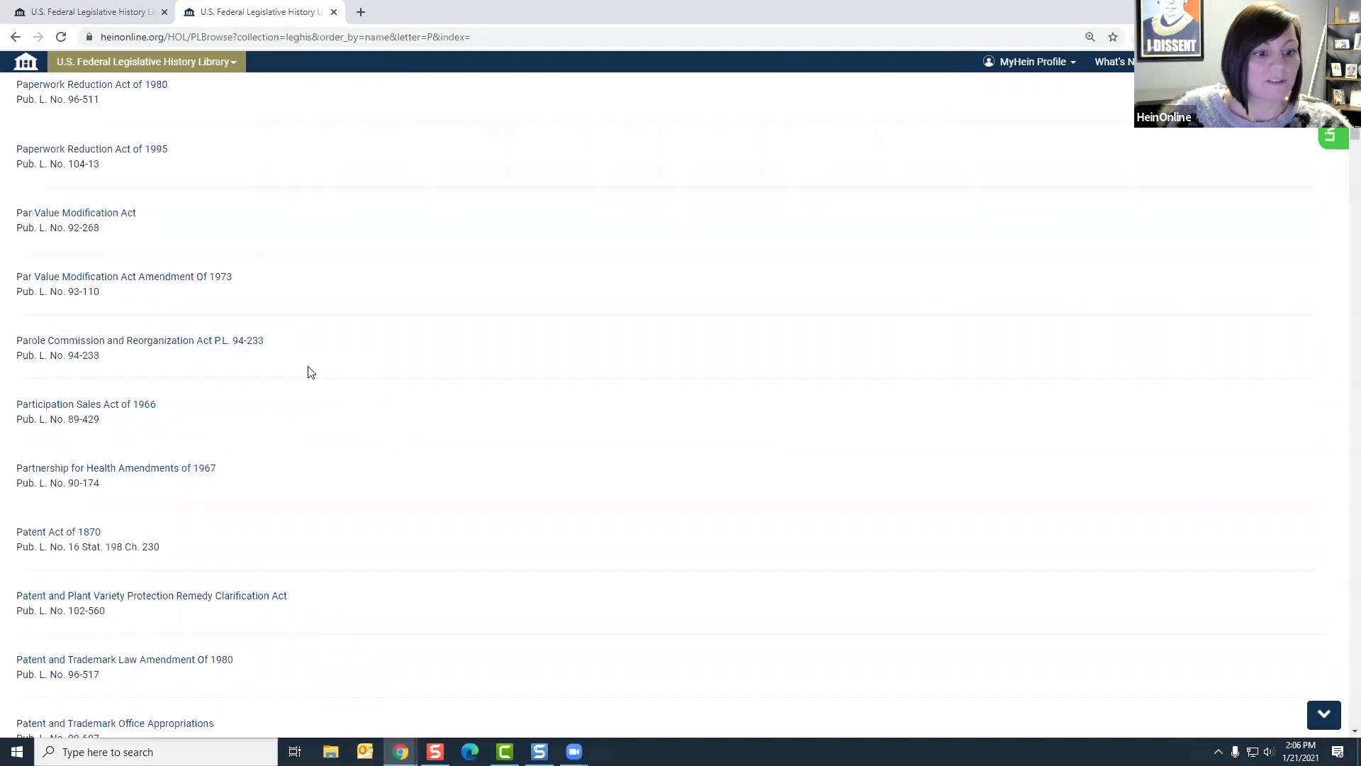
scroll(307, 372, down, 4)
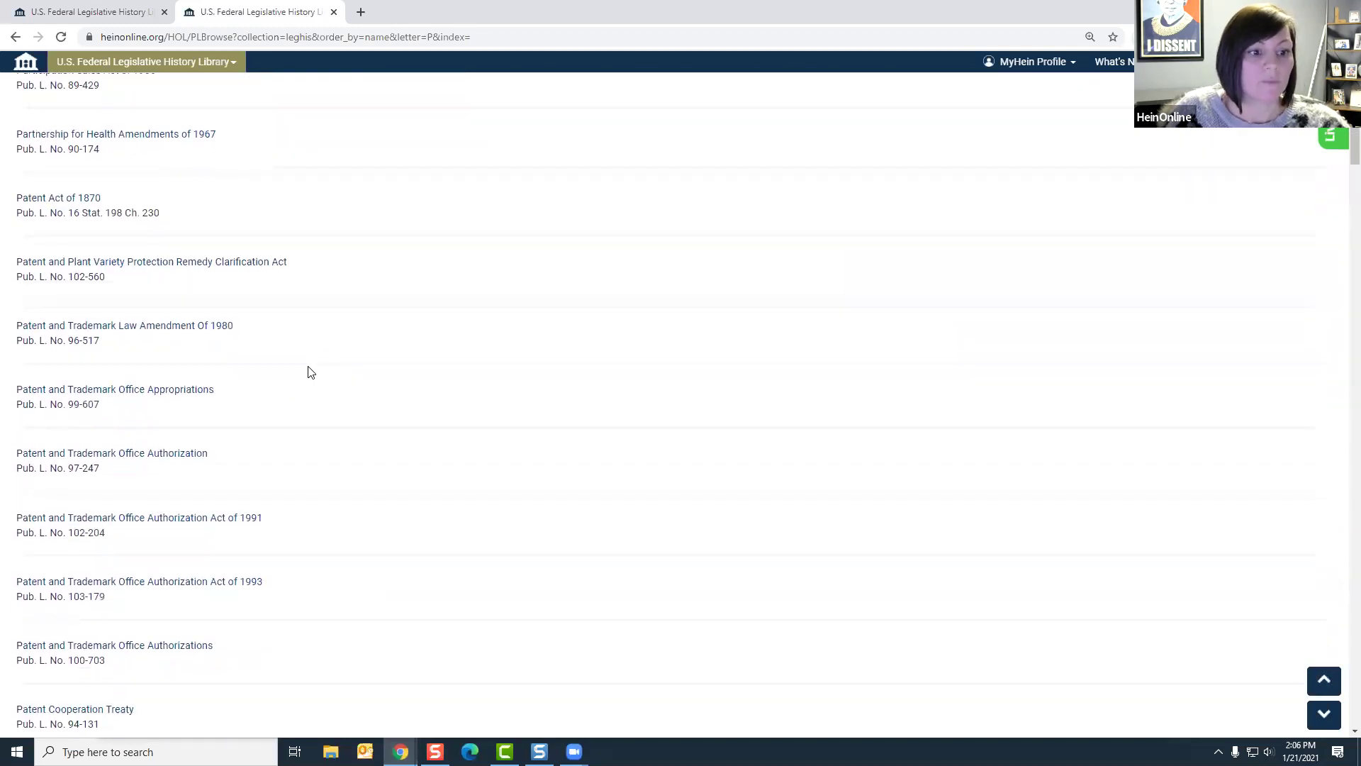
scroll(443, 376, down, 8)
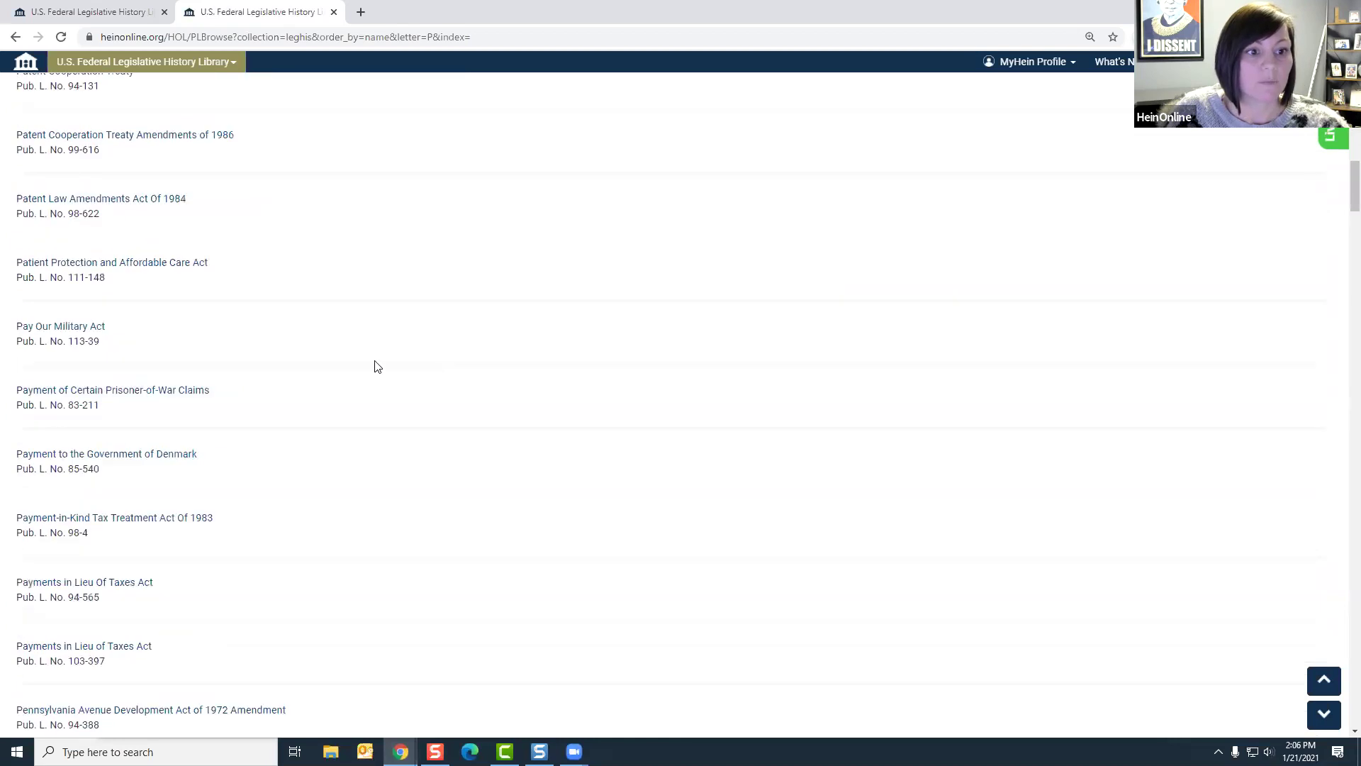
click(195, 266)
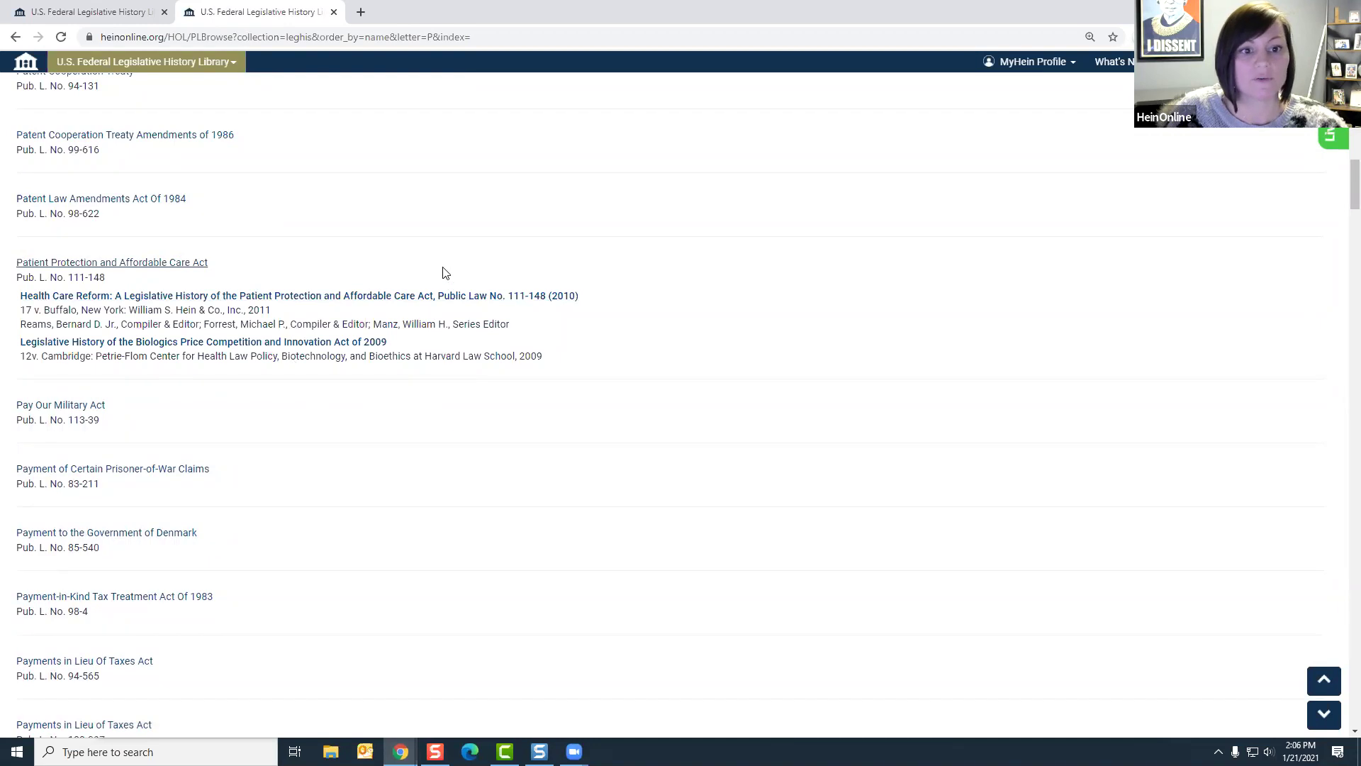
click(334, 12)
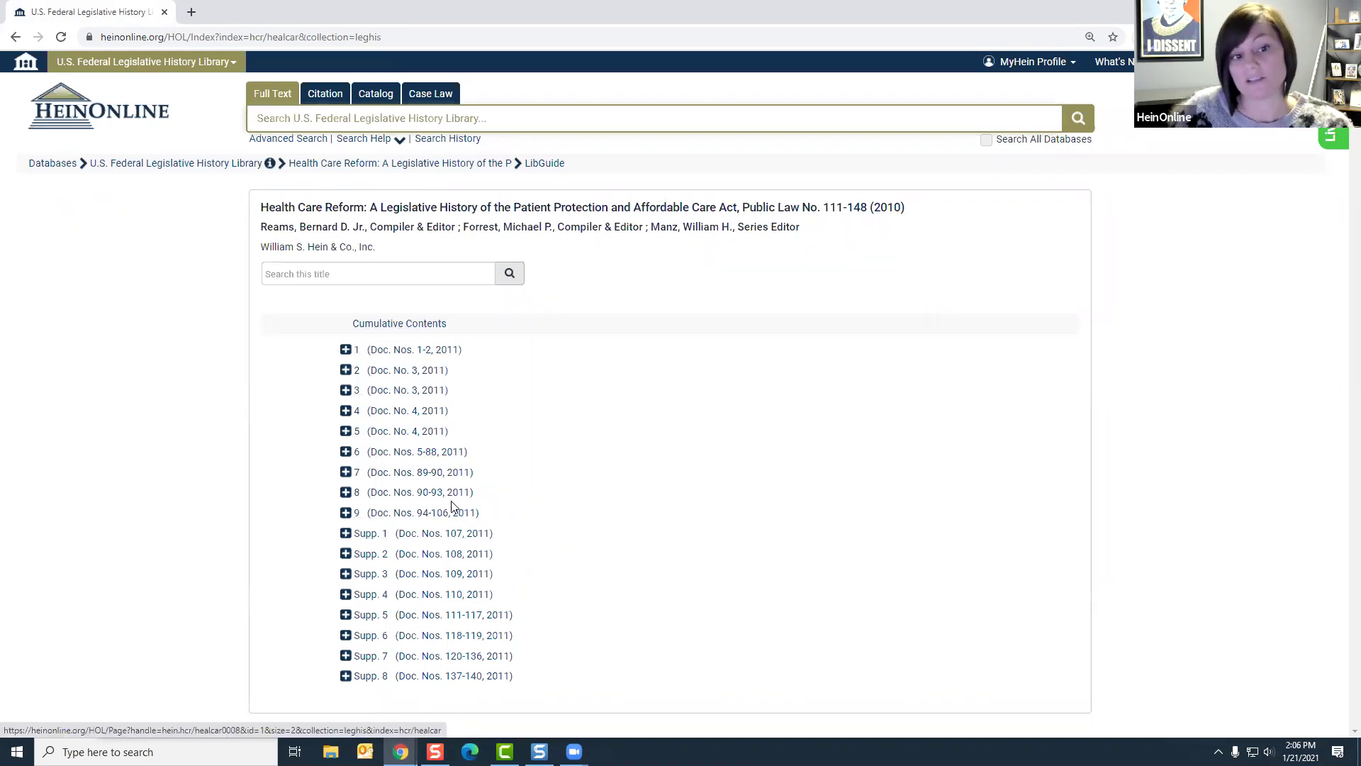
Step: Examine the contents of volume 1 (Doc. Nos. 1-2) of the Health Care Reform title and collapse it again
click(346, 350)
scroll(334, 376, down, 4)
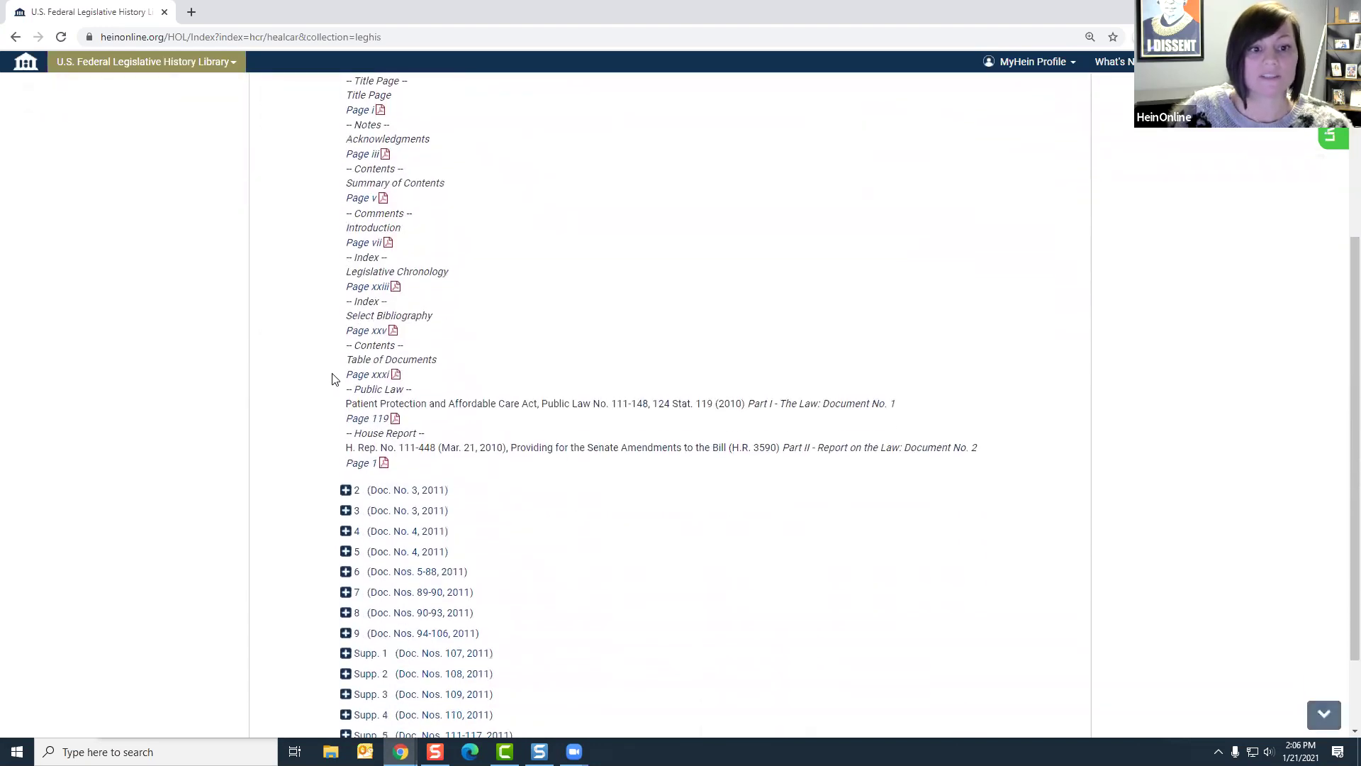
scroll(334, 377, up, 3)
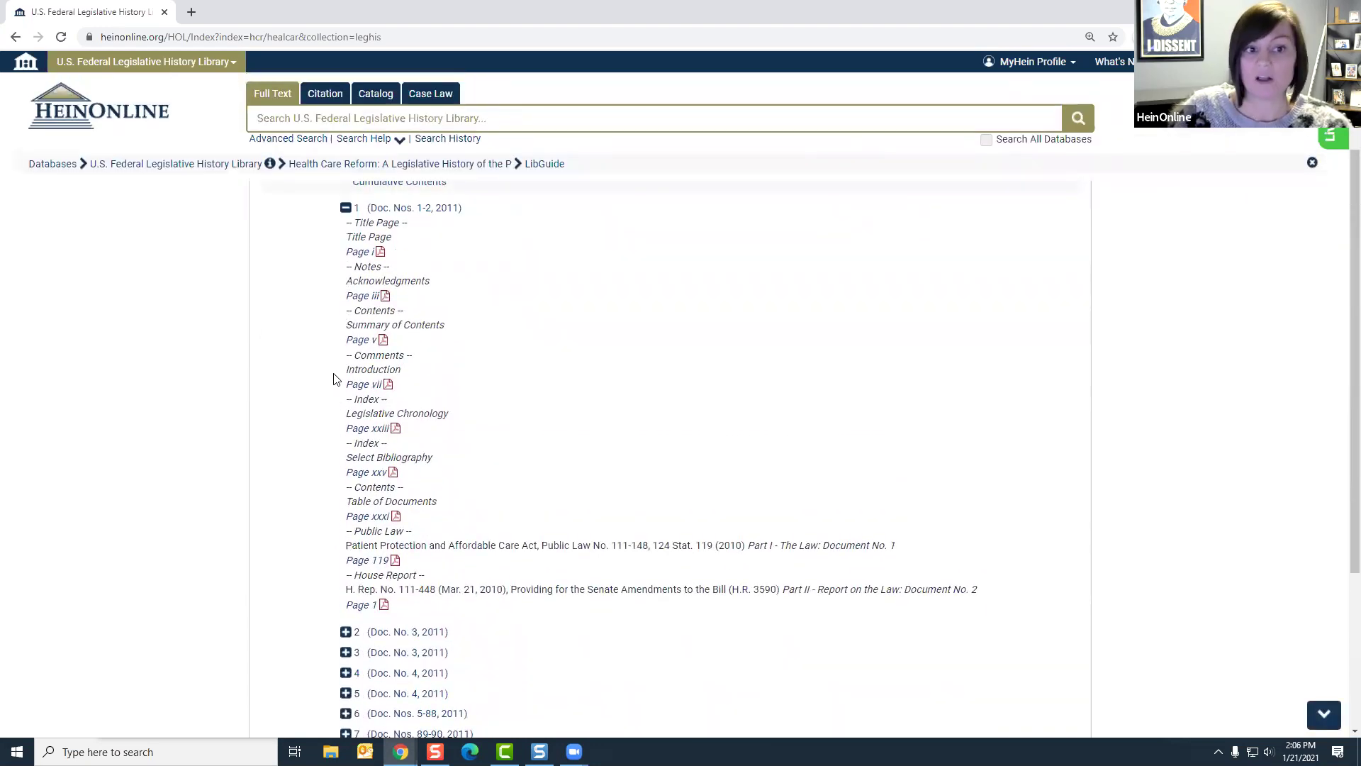
click(346, 279)
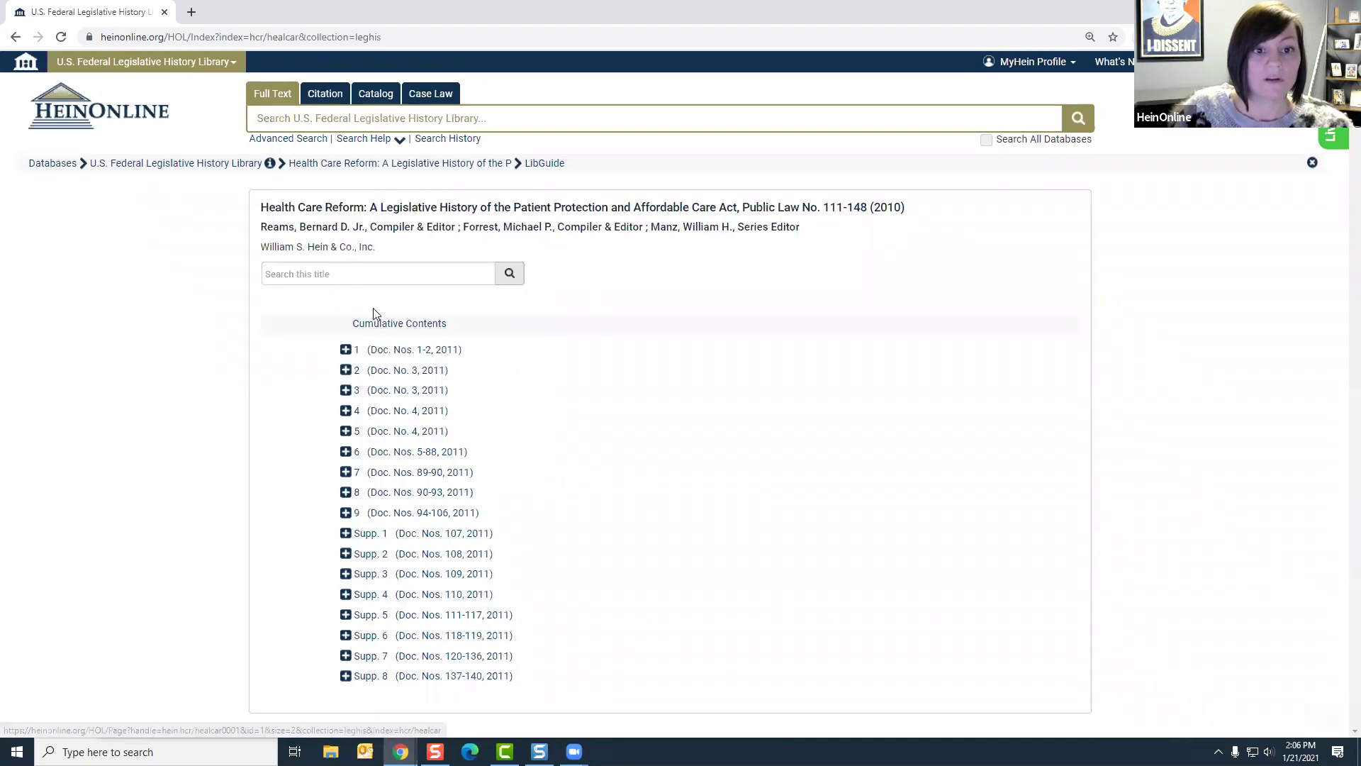
Step: Open the title's Cumulative Contents and load the Public Law document at Page 119 of volume 1 in a separate tab
click(408, 331)
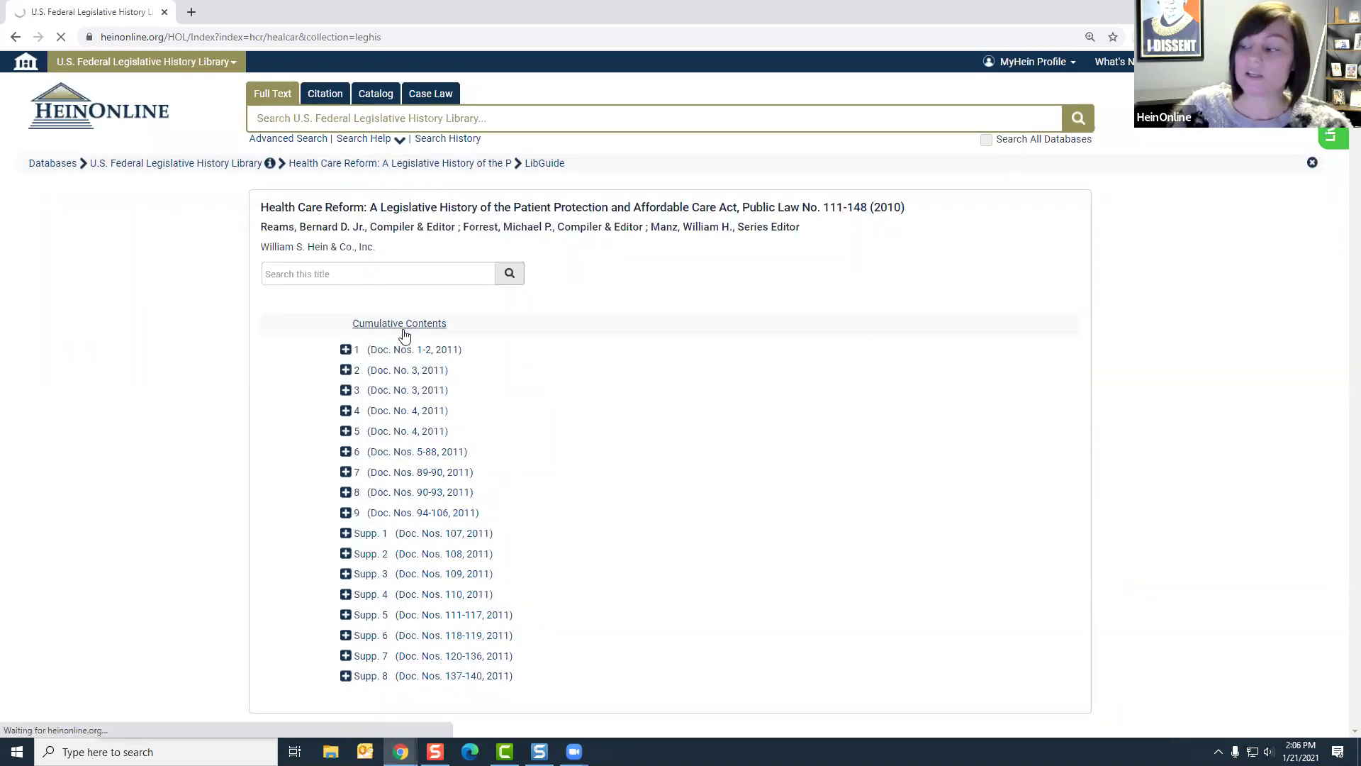
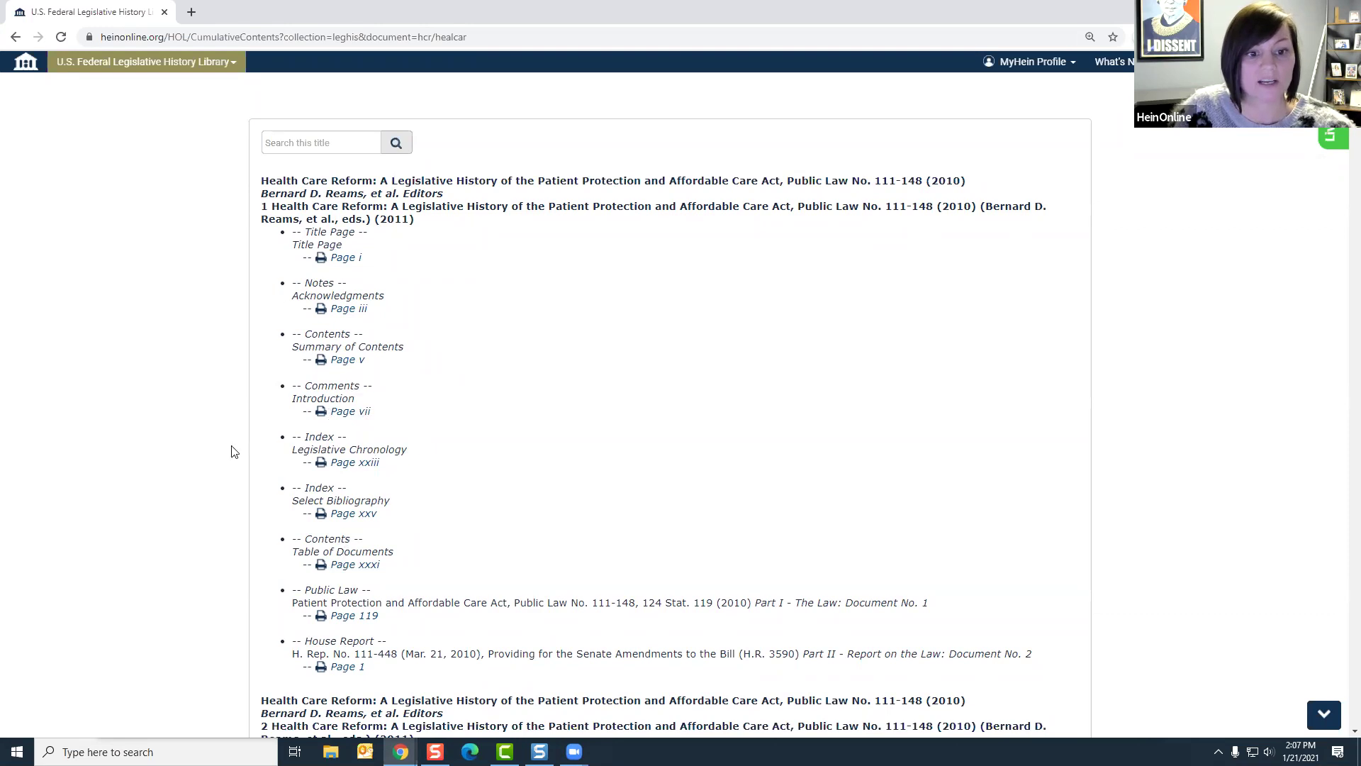
scroll(459, 489, down, 1)
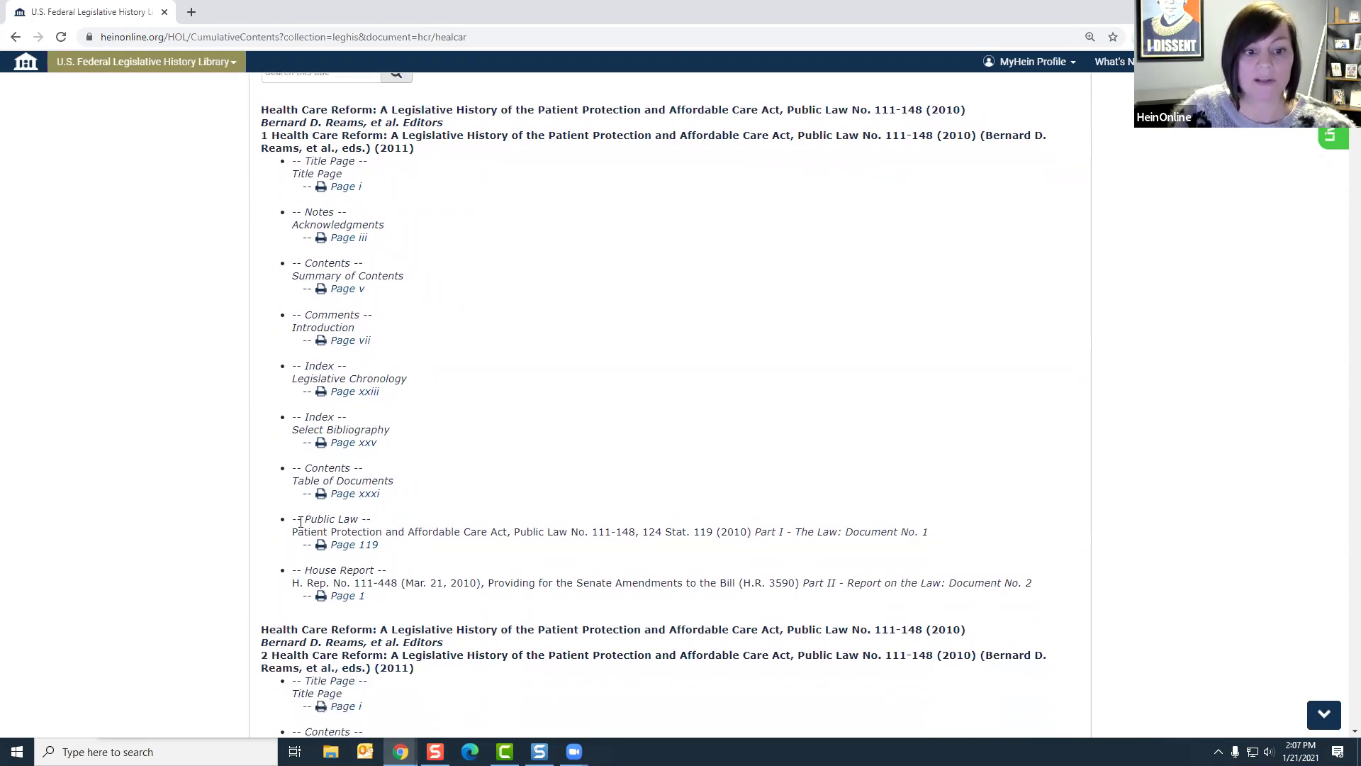
middle_click(347, 553)
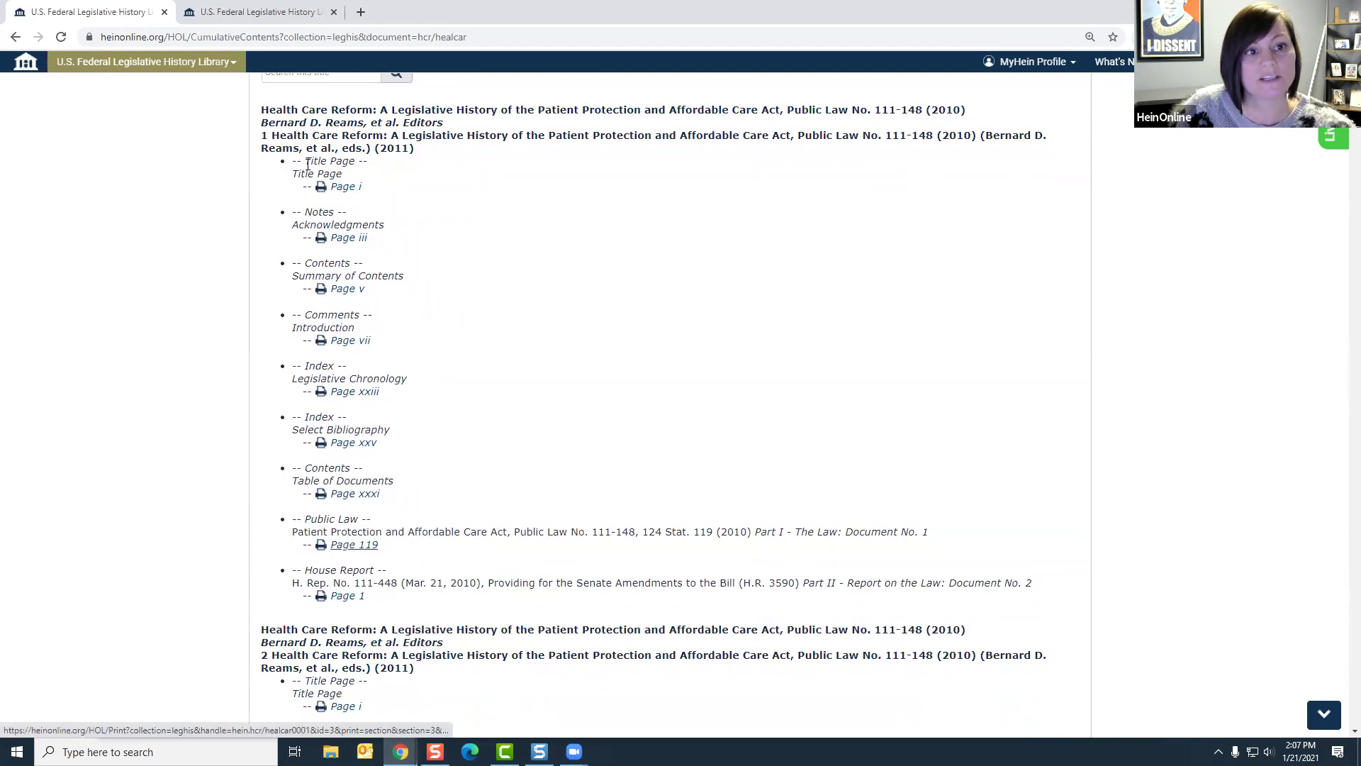
Step: Look through the opening page of Public Law 111-148 in its separate tab and close that tab
click(275, 12)
scroll(722, 476, down, 1)
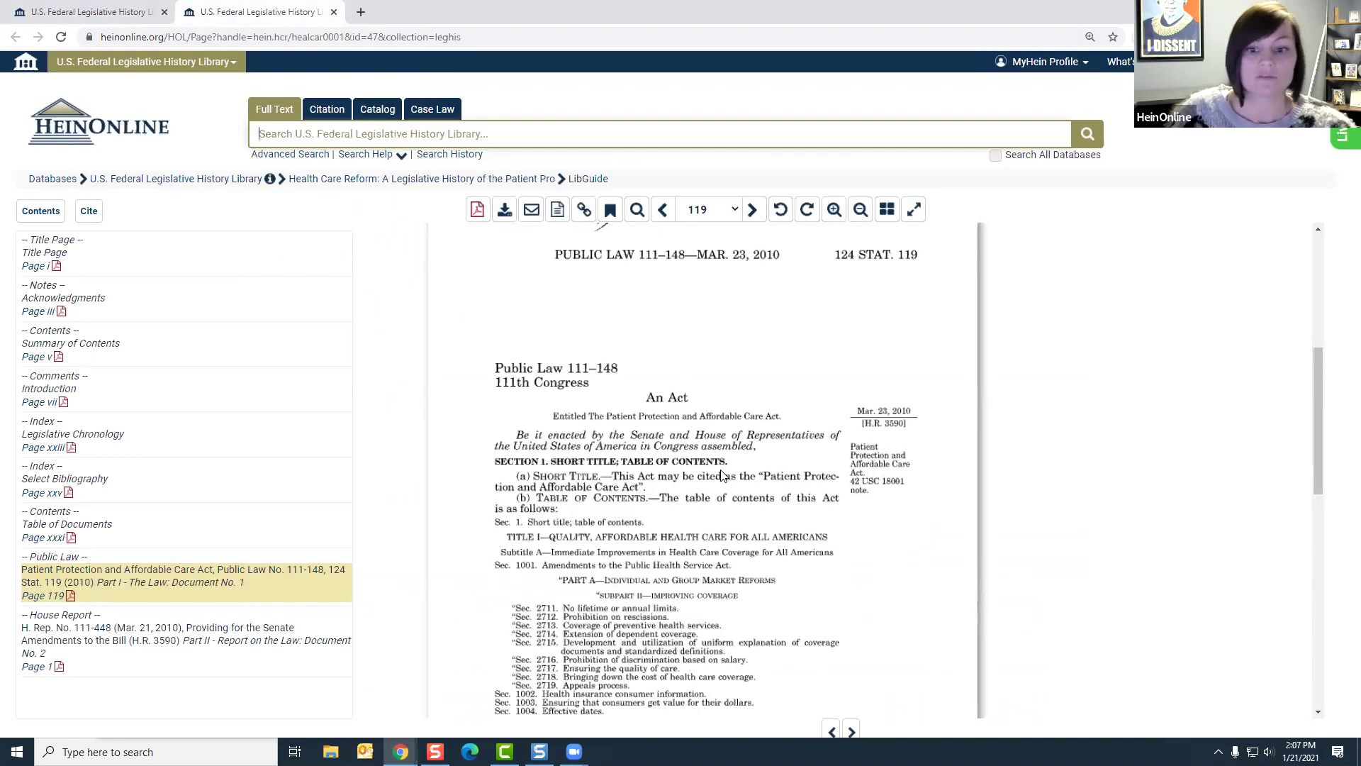
scroll(722, 476, down, 5)
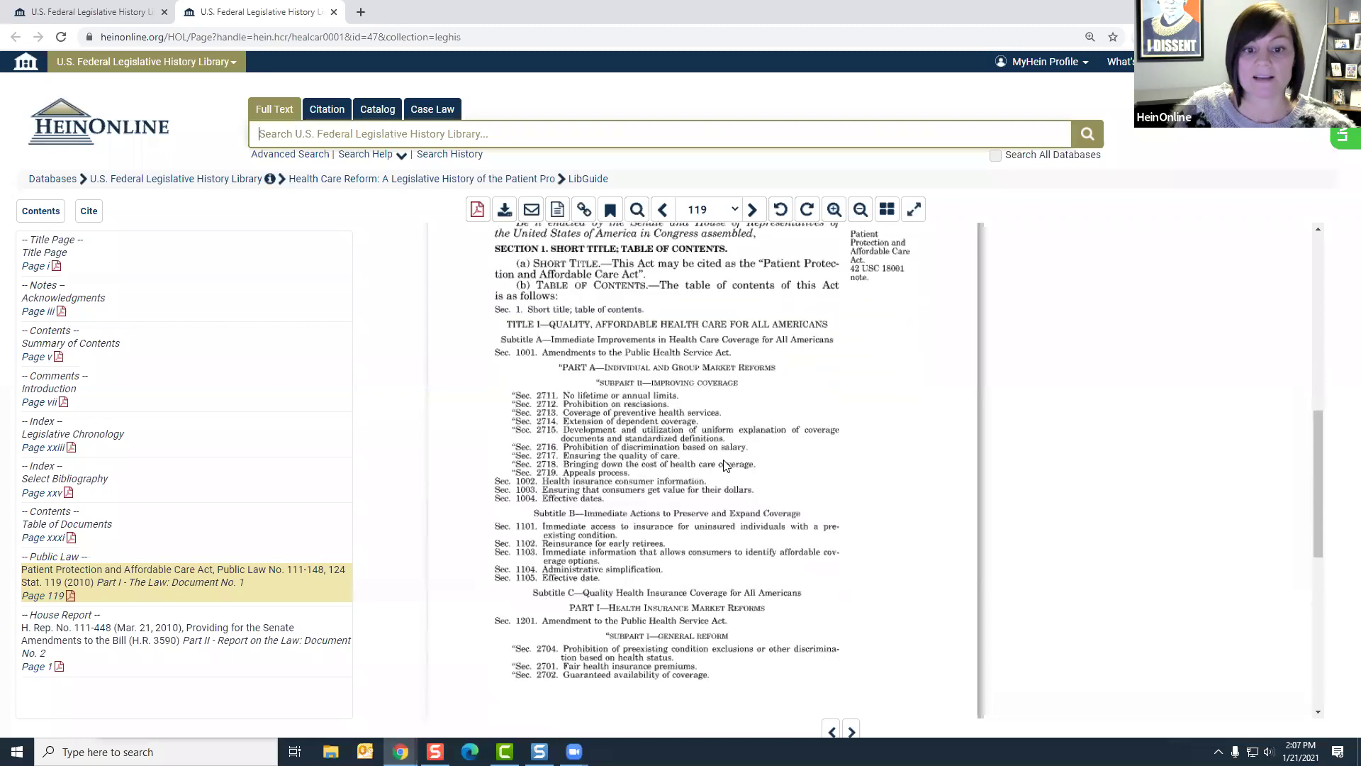
scroll(724, 466, up, 3)
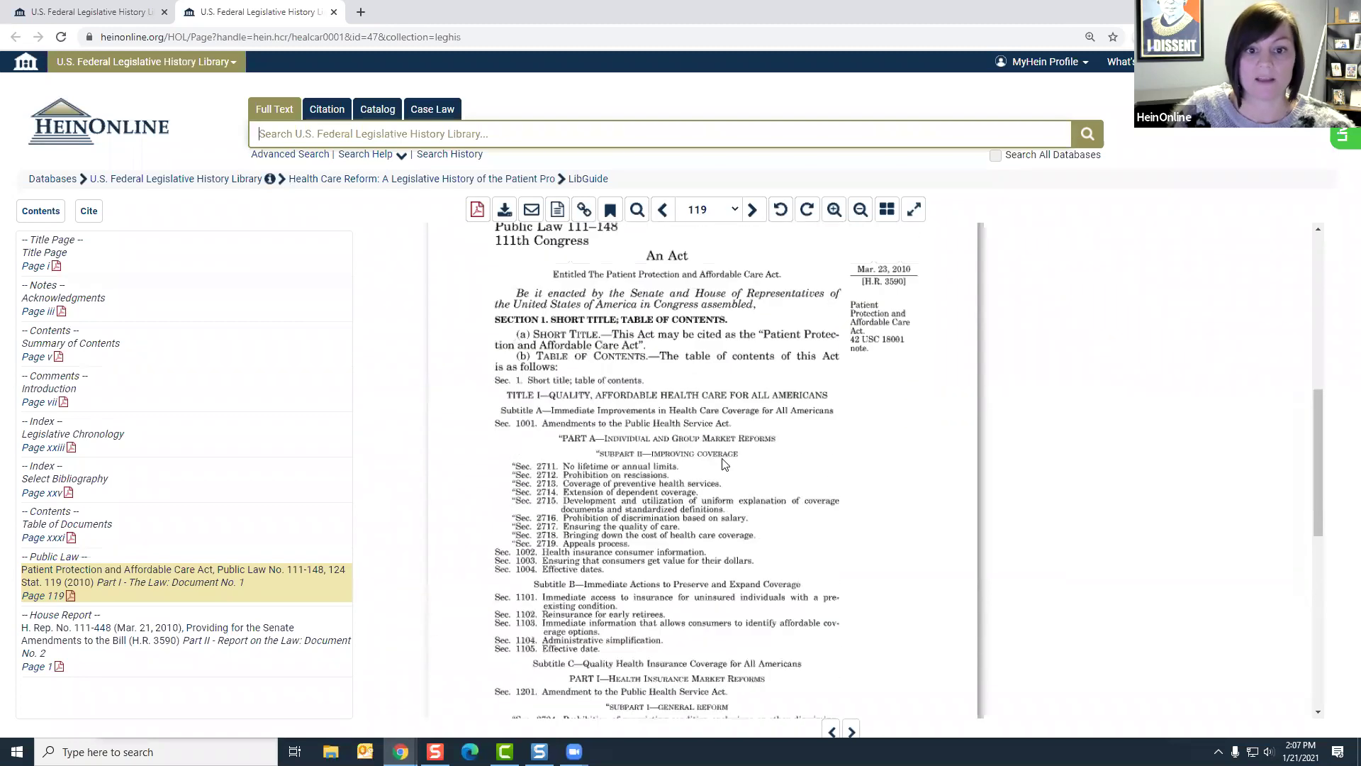
click(333, 13)
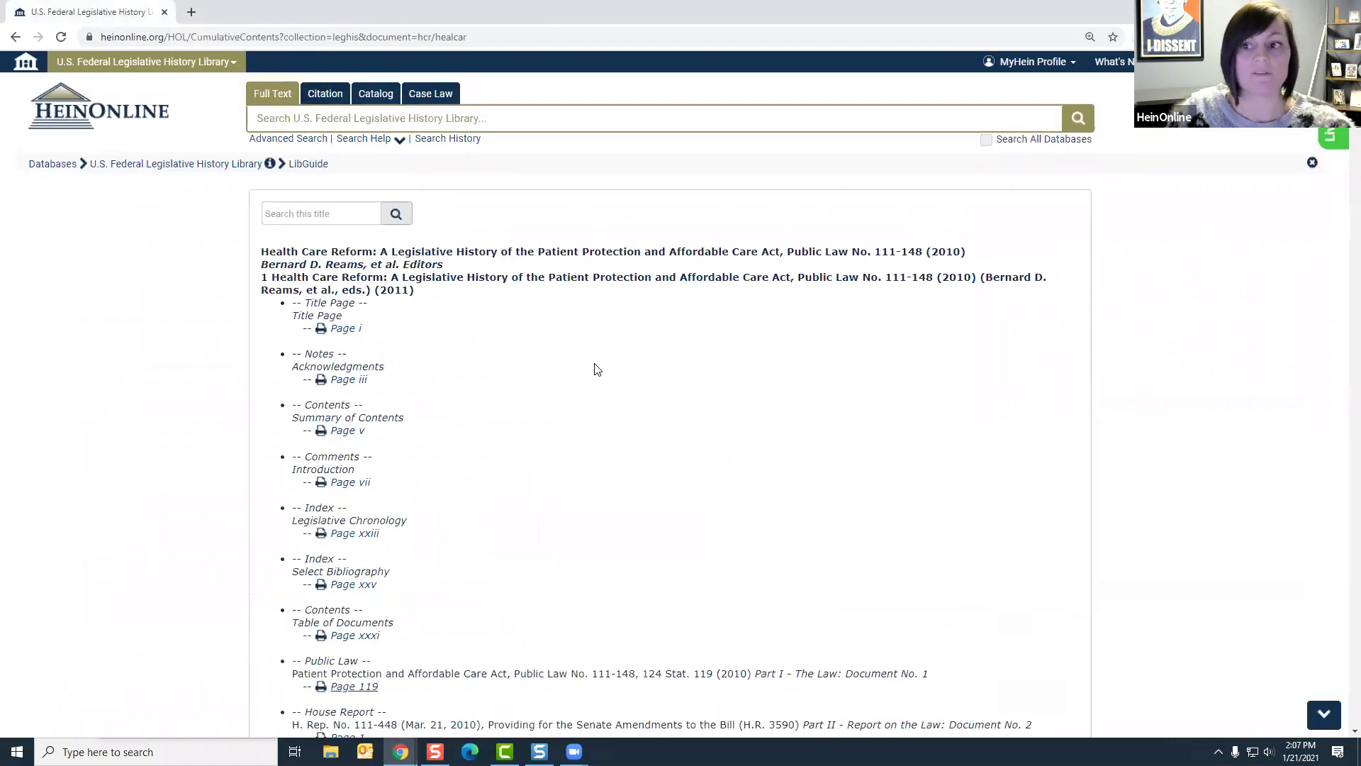
Step: Look through the Cumulative Contents, find 111-330 on the page, and open that House Report at Page 1
scroll(597, 370, down, 7)
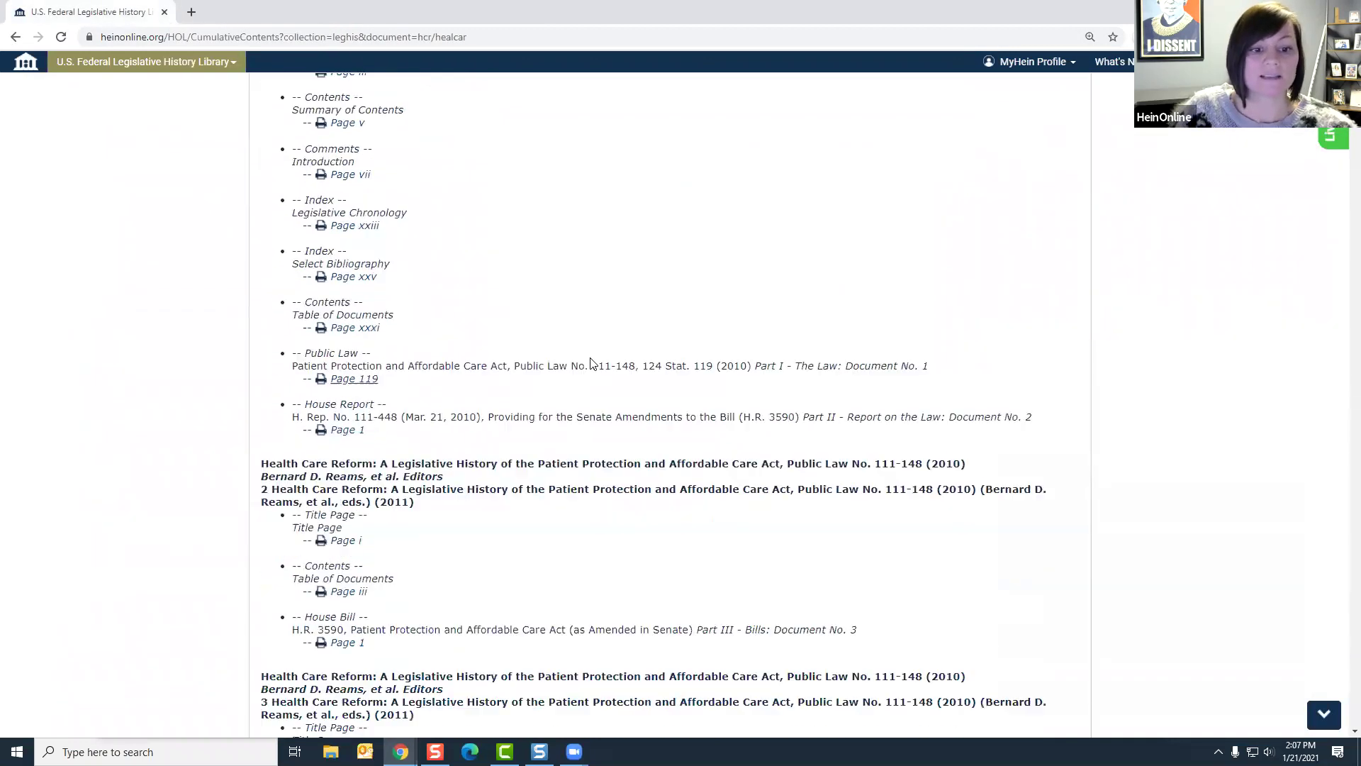
scroll(592, 361, down, 5)
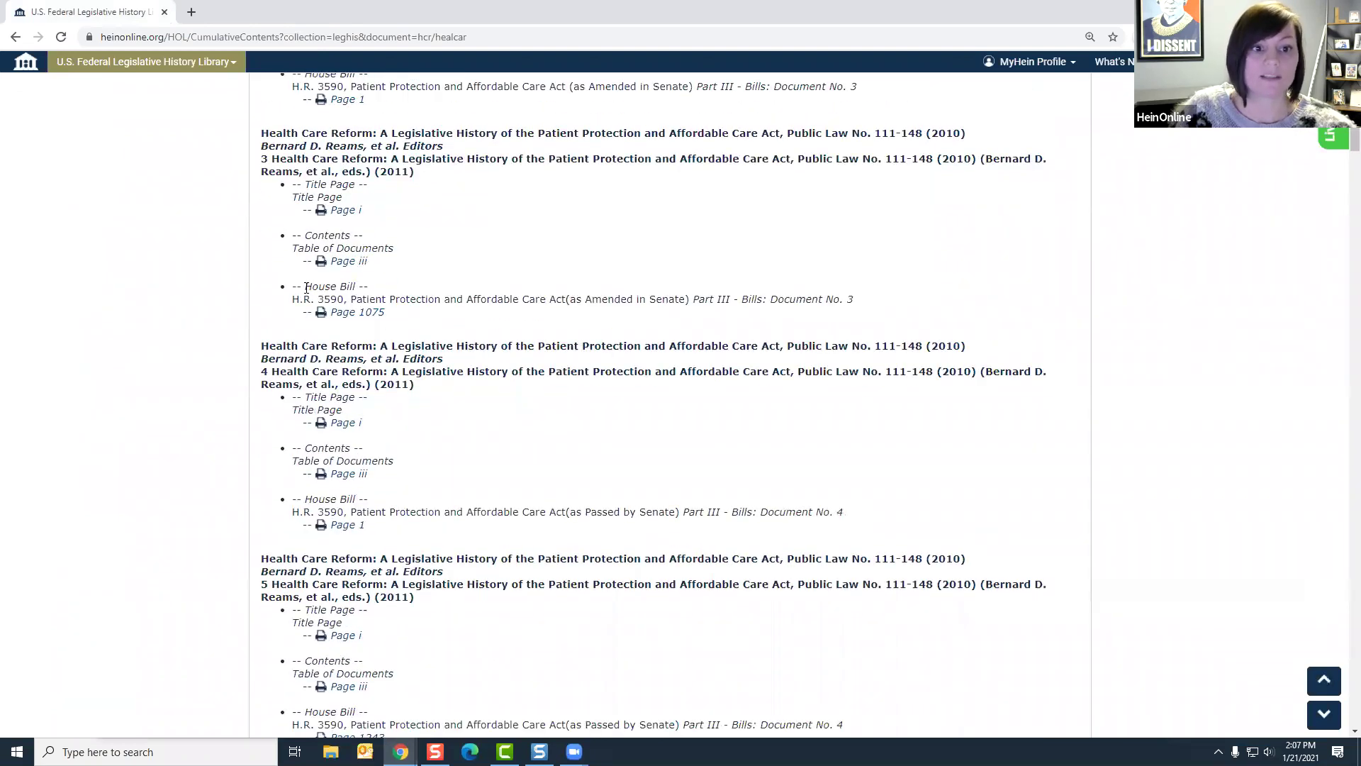
scroll(460, 332, down, 6)
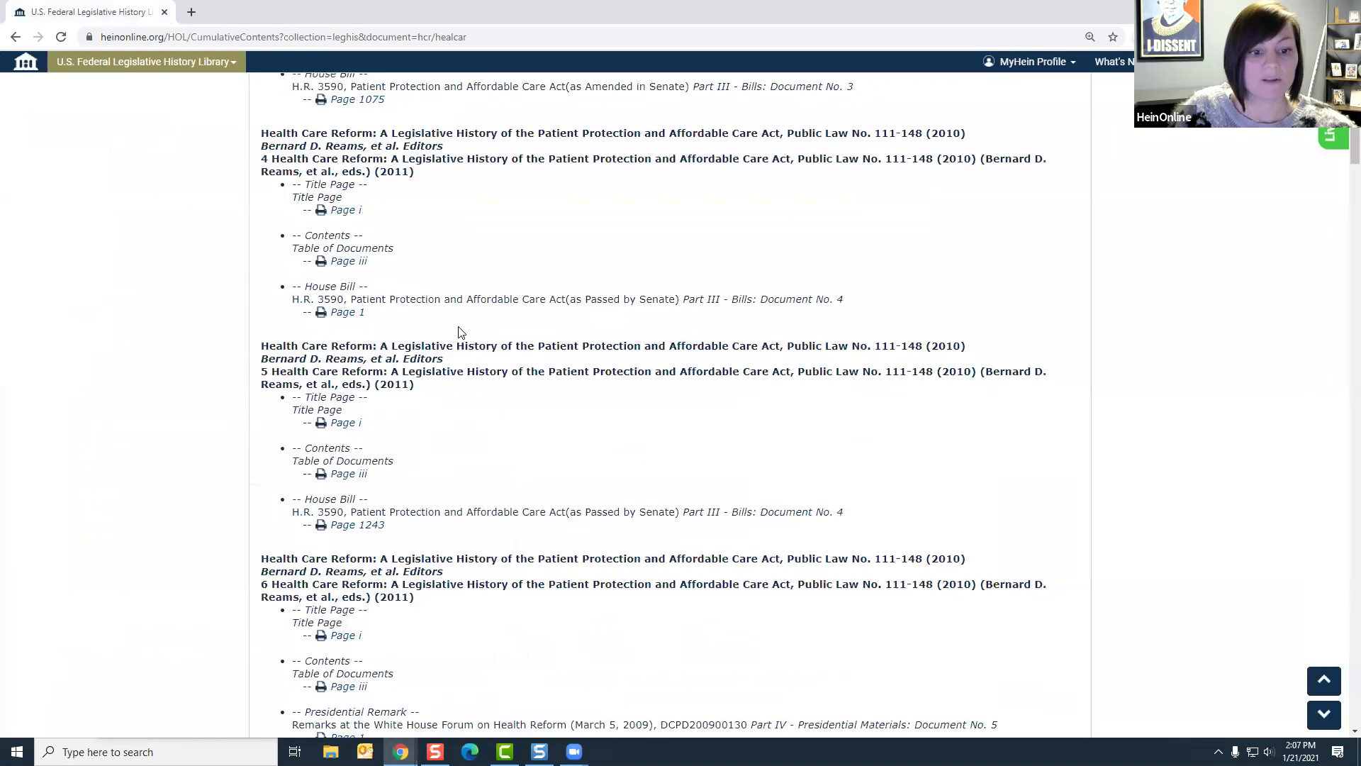
scroll(459, 332, down, 3)
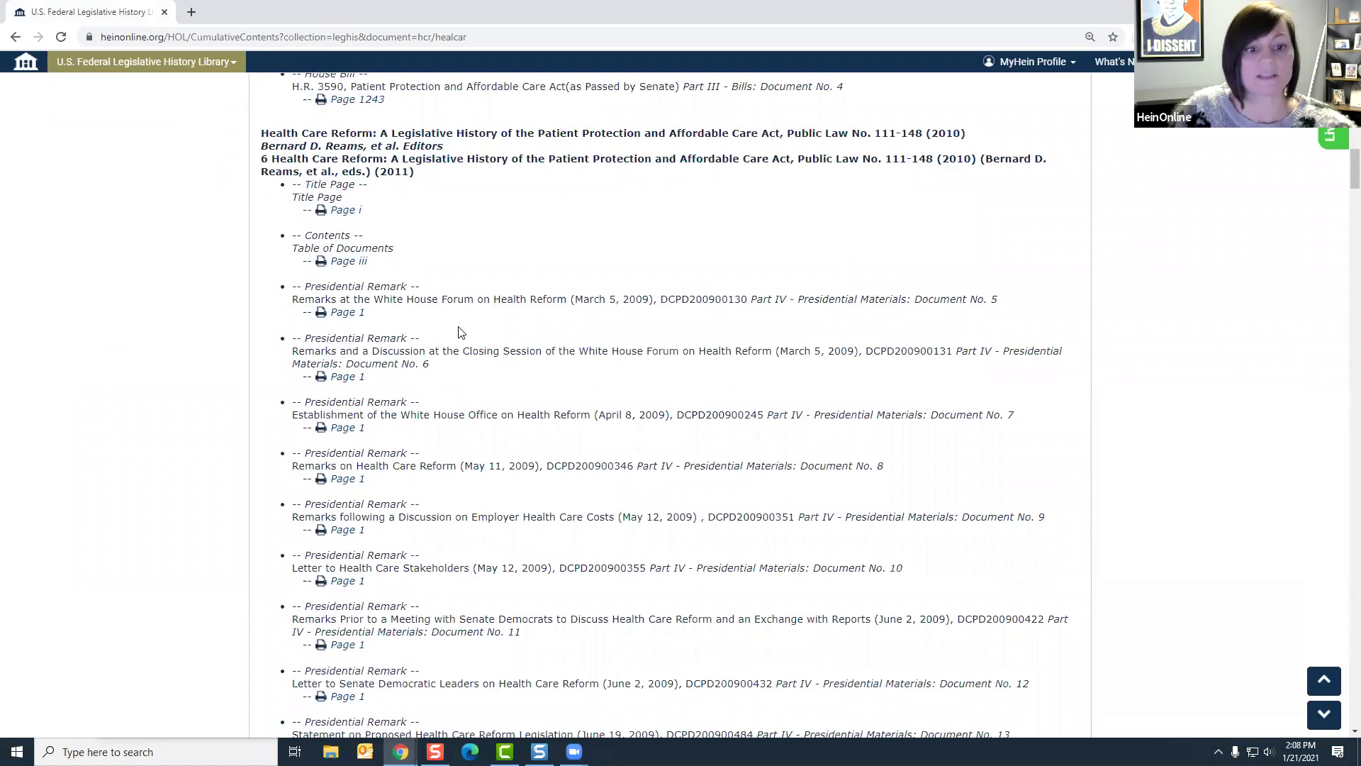
scroll(461, 332, down, 6)
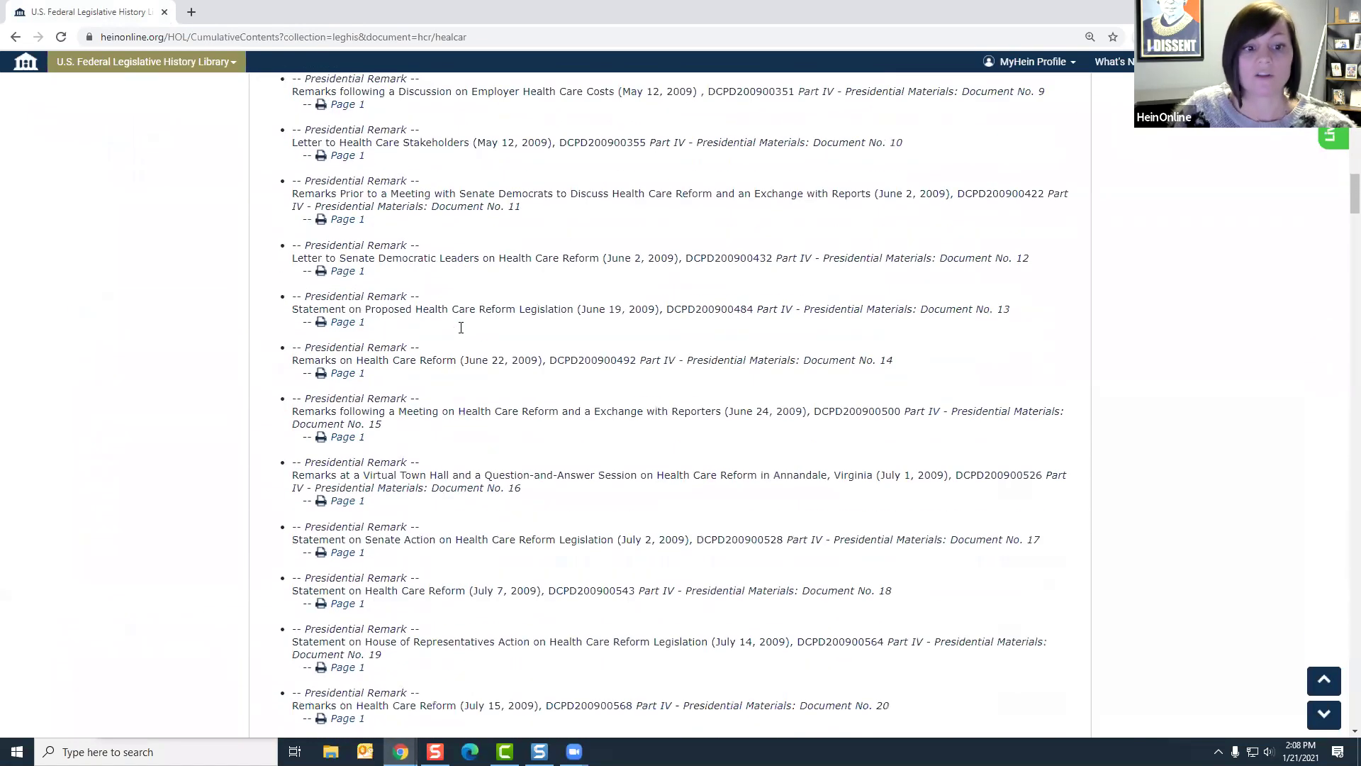
scroll(493, 402, down, 2)
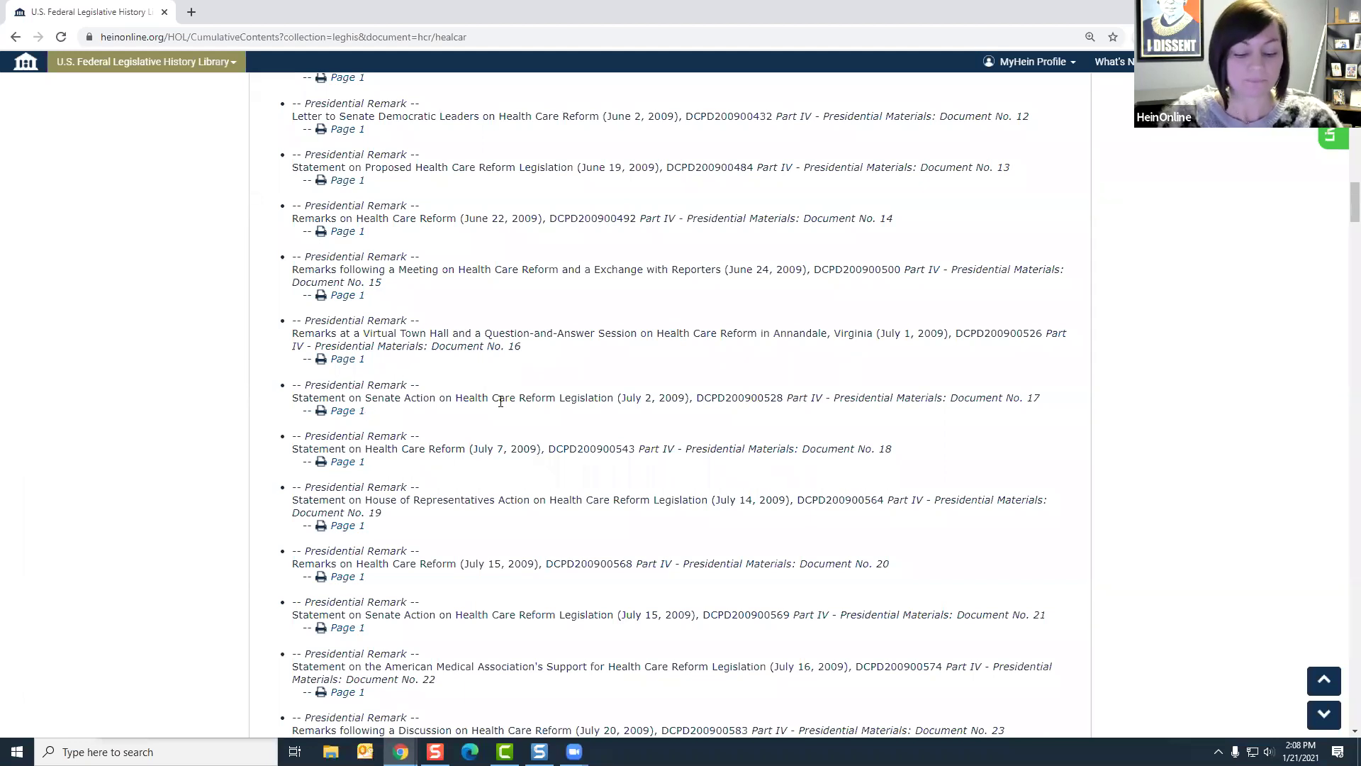
key(ctrl+f)
text(1)
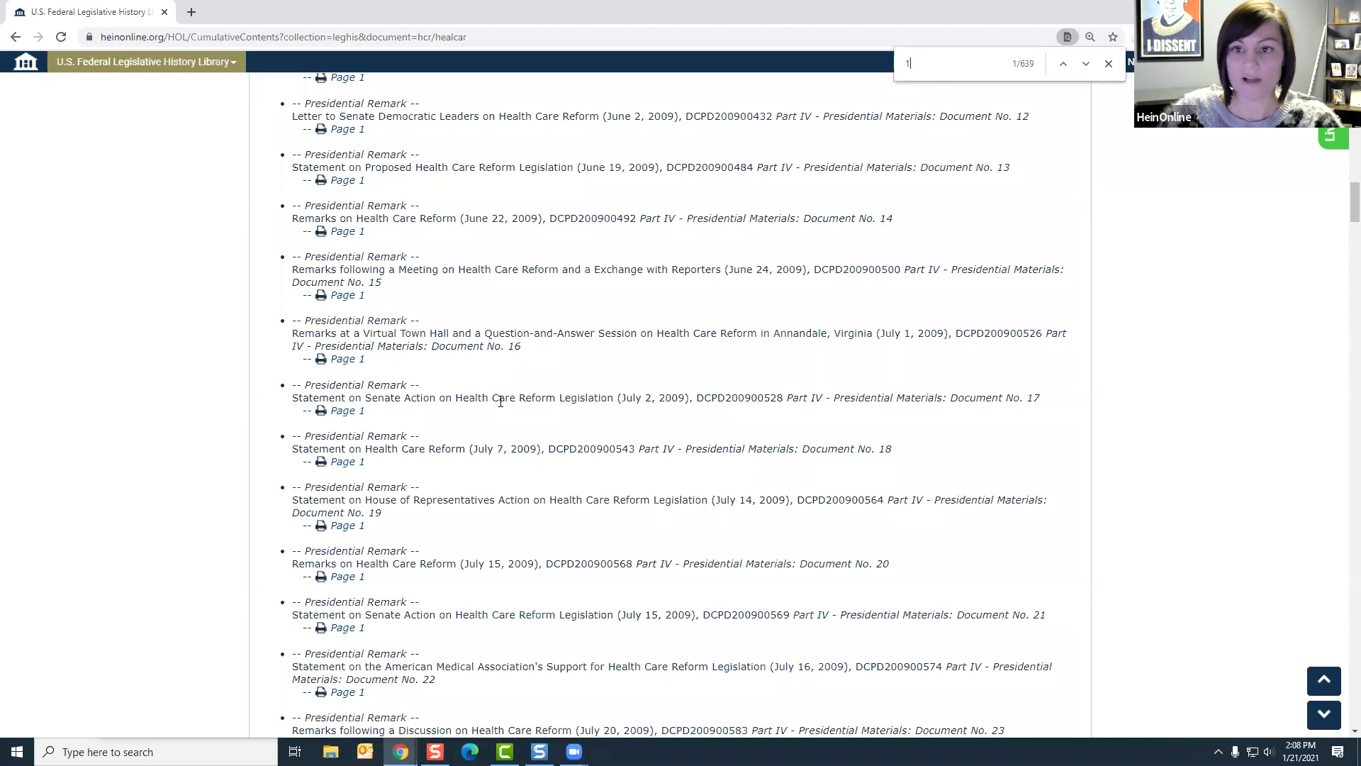
text(11-330)
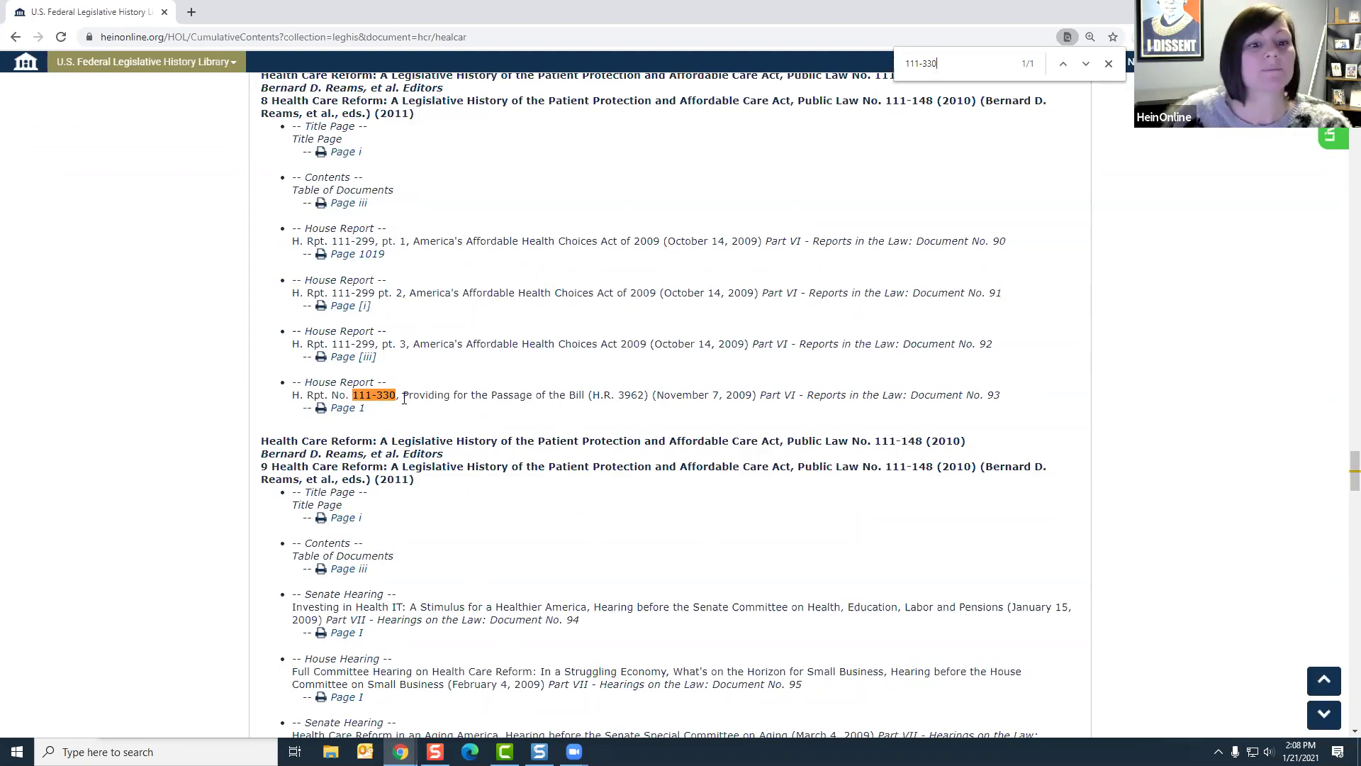
click(348, 409)
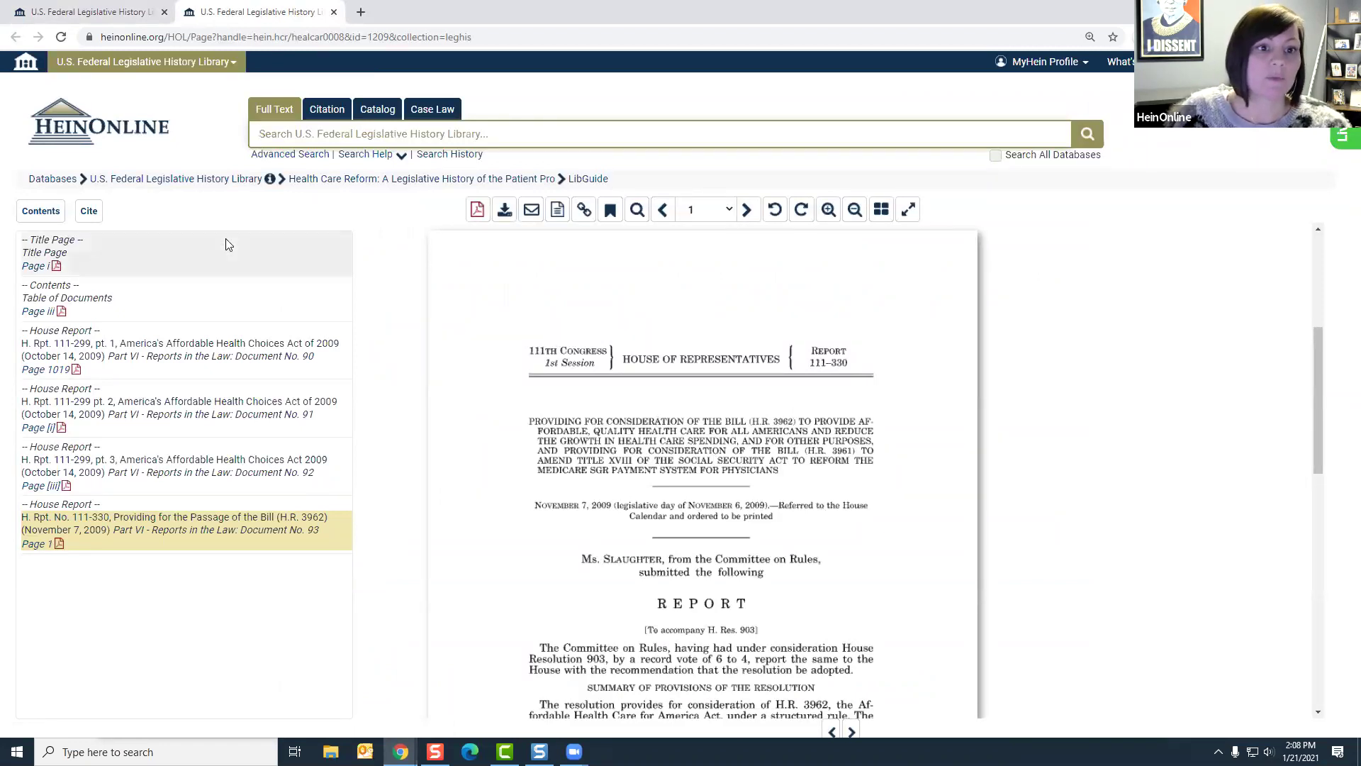
Step: Close the House Report tab and return to the U.S. Federal Legislative History Library's title listing
click(334, 16)
scroll(427, 206, up, 10)
scroll(426, 206, up, 20)
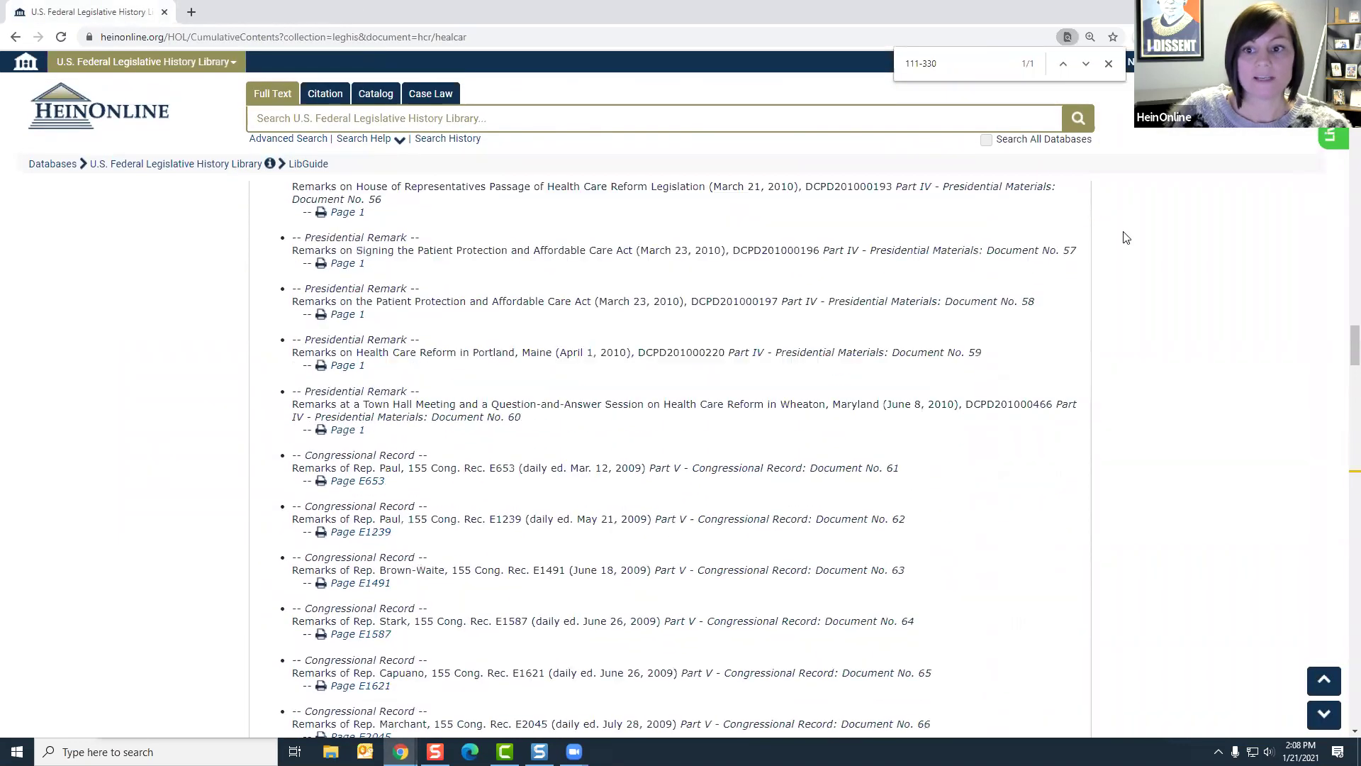
scroll(1343, 327, up, 20)
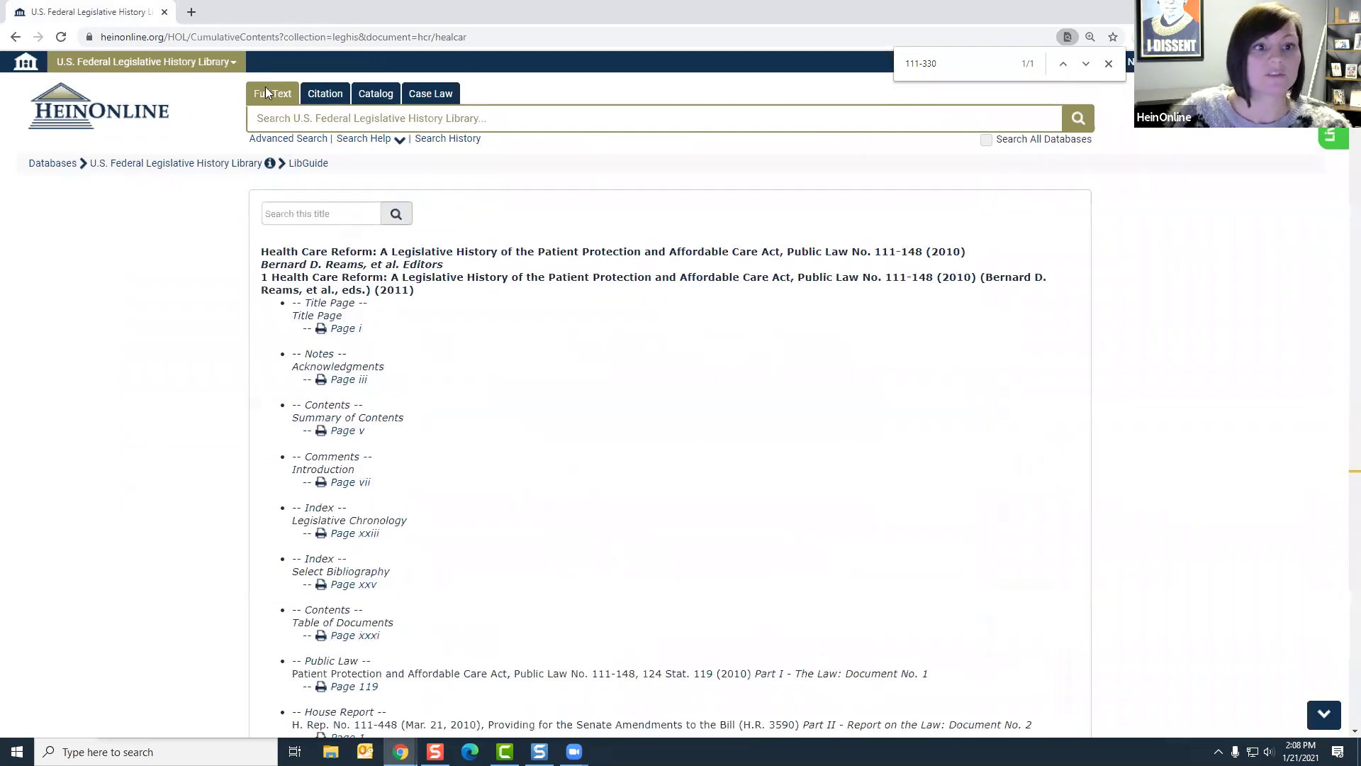
click(206, 165)
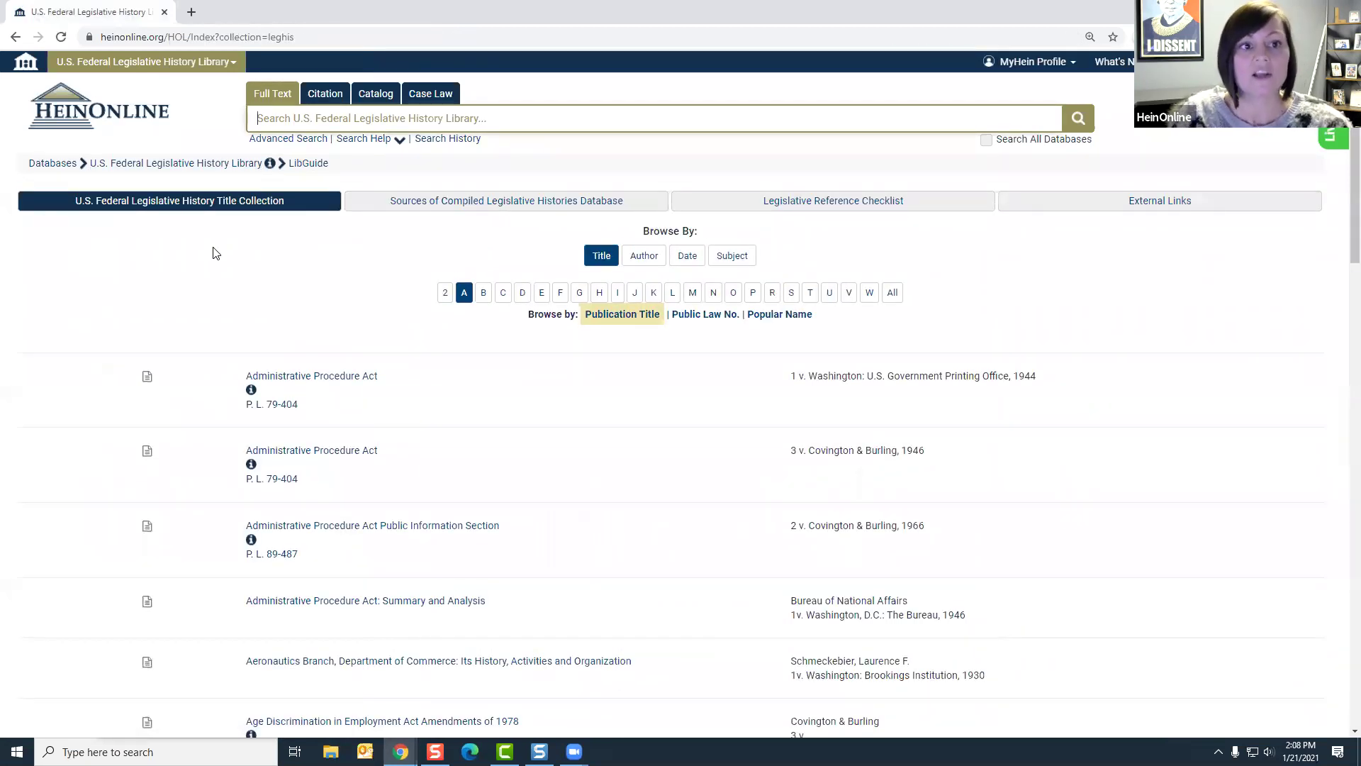
Step: Run an advanced search for the text "H. Rpt. No. 111-330" with only House Reports as the section type
click(295, 140)
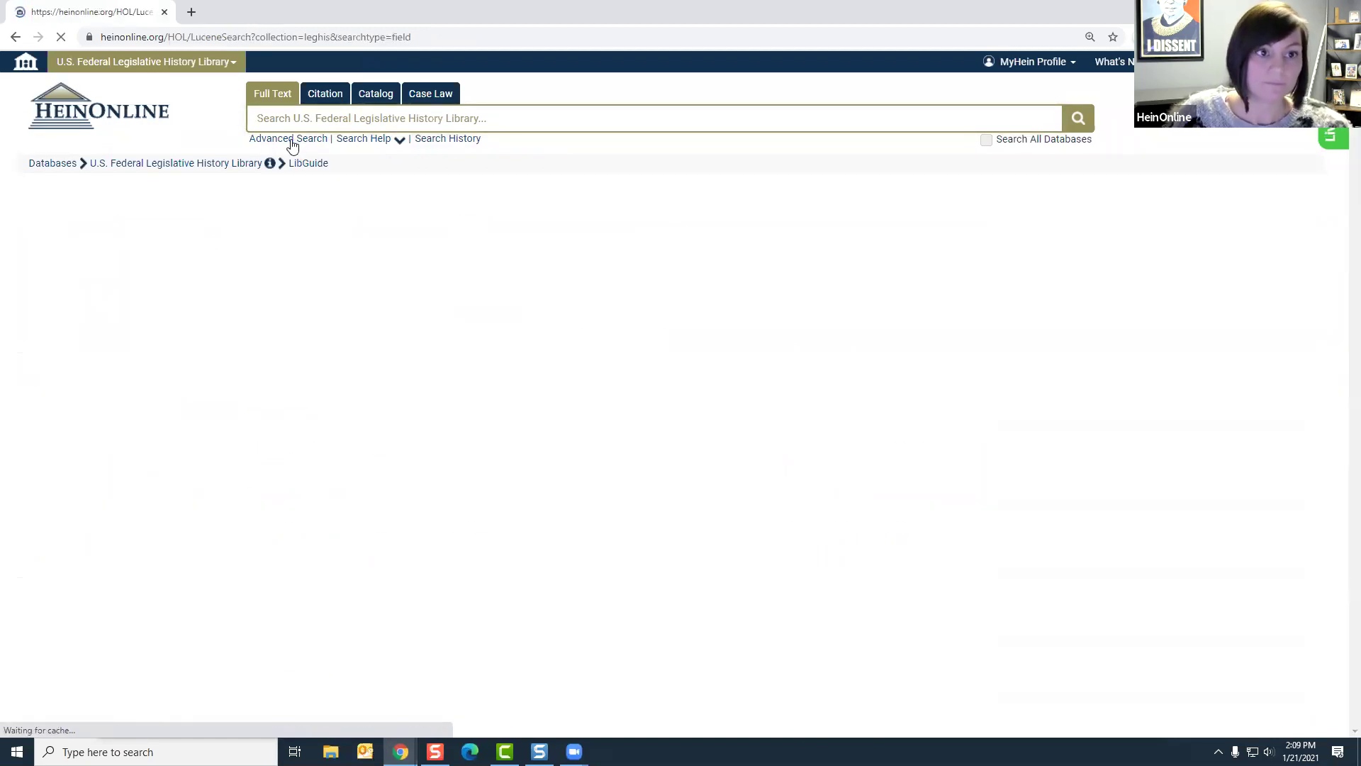
click(324, 203)
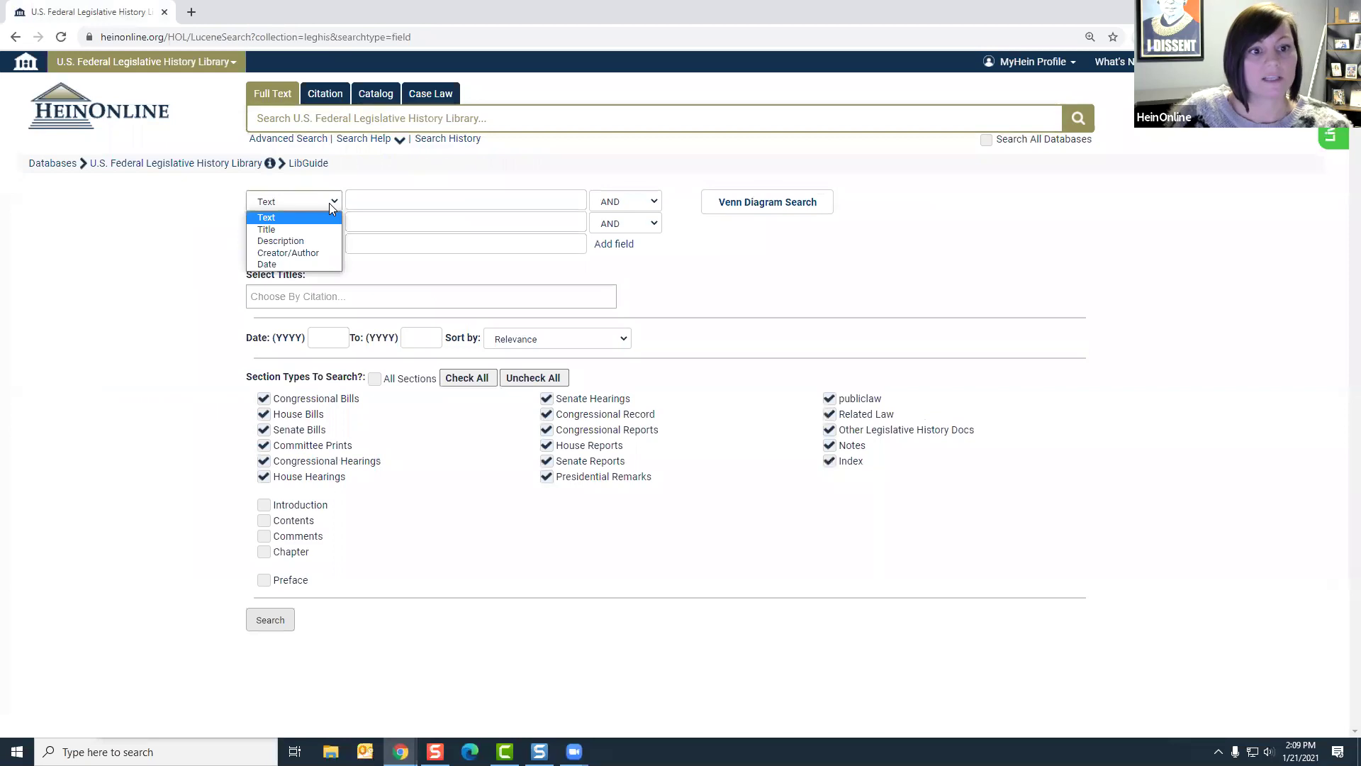
click(329, 202)
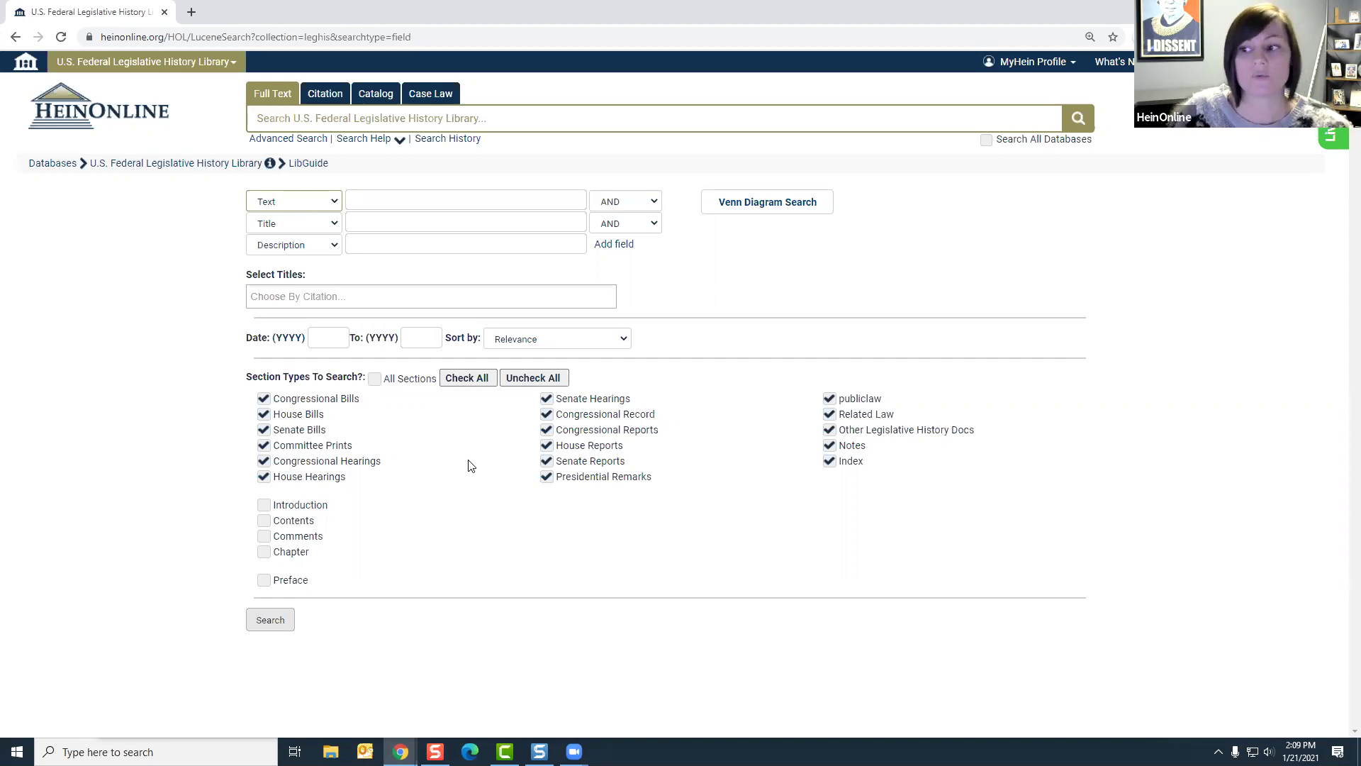
click(405, 199)
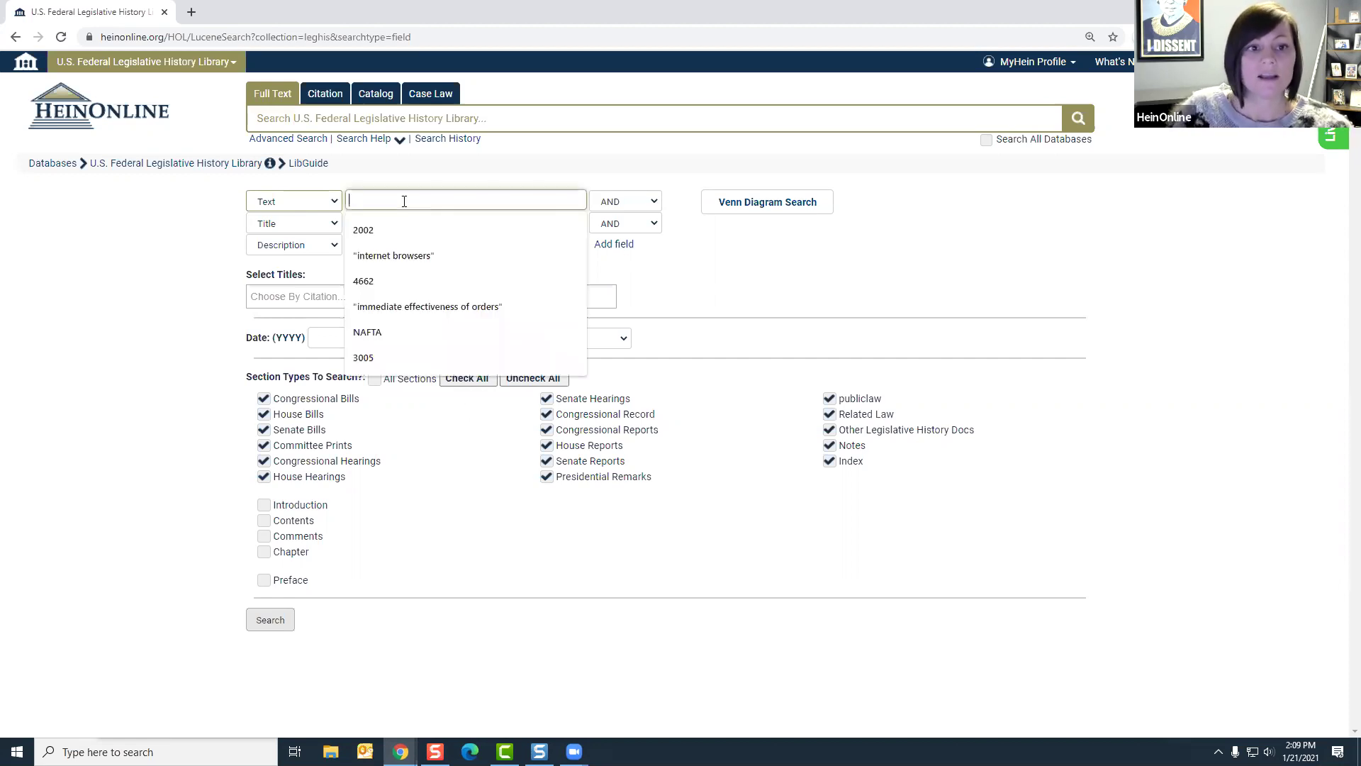
text("H. Rpt. No. 111-330")
click(518, 380)
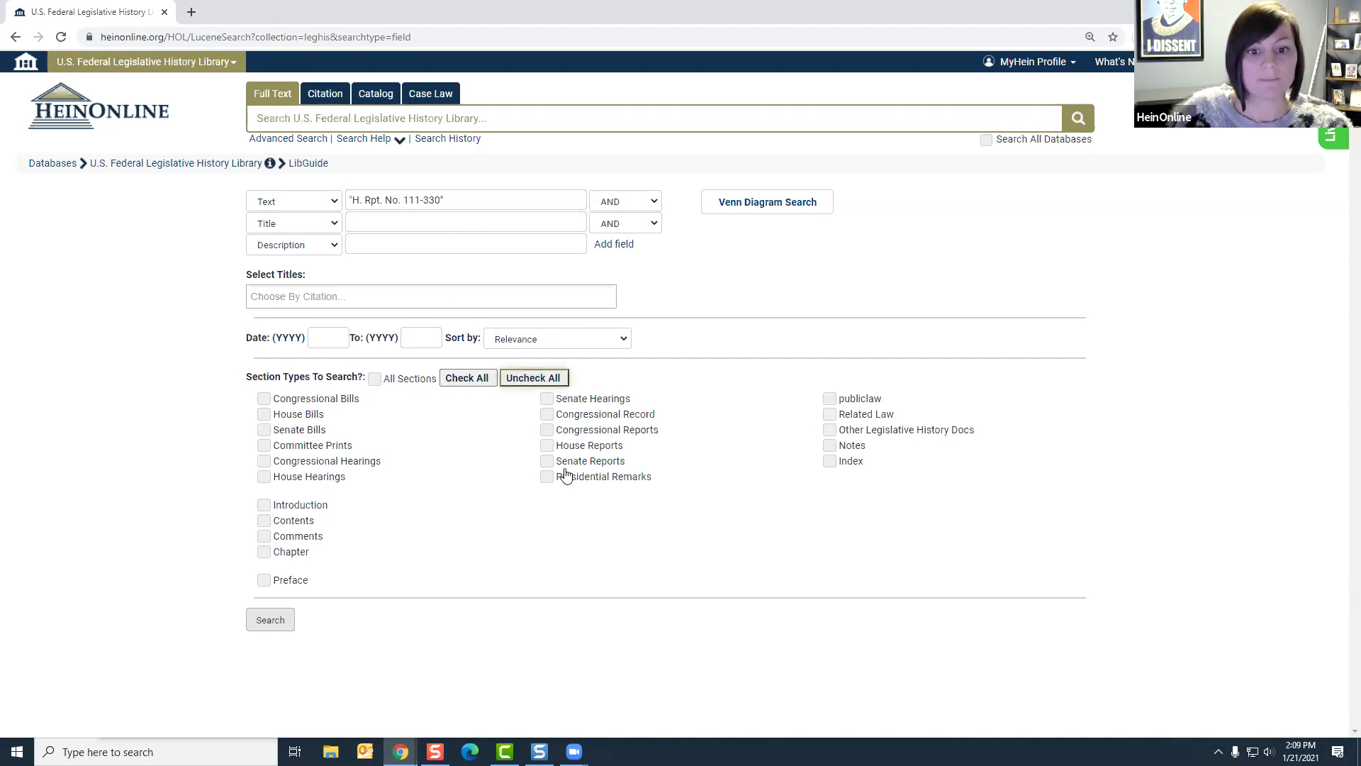
click(549, 447)
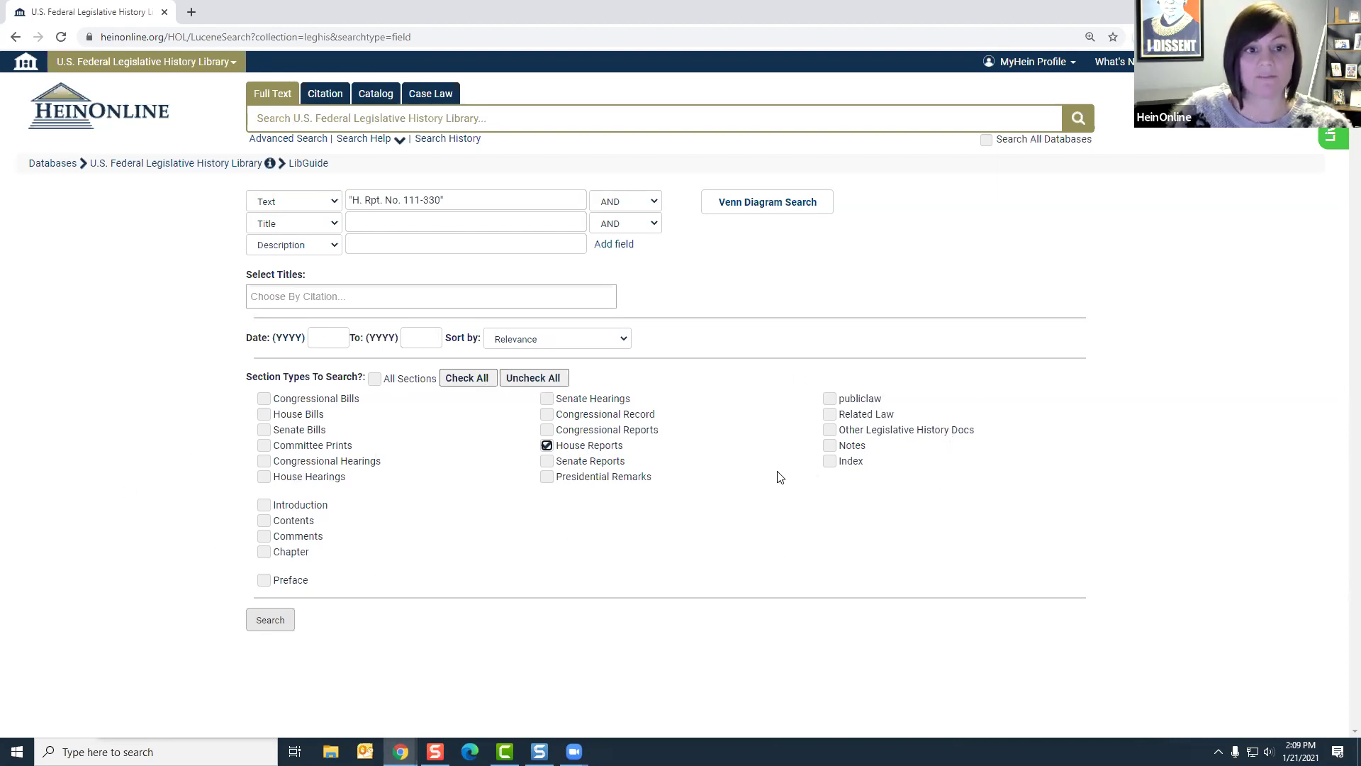
click(273, 624)
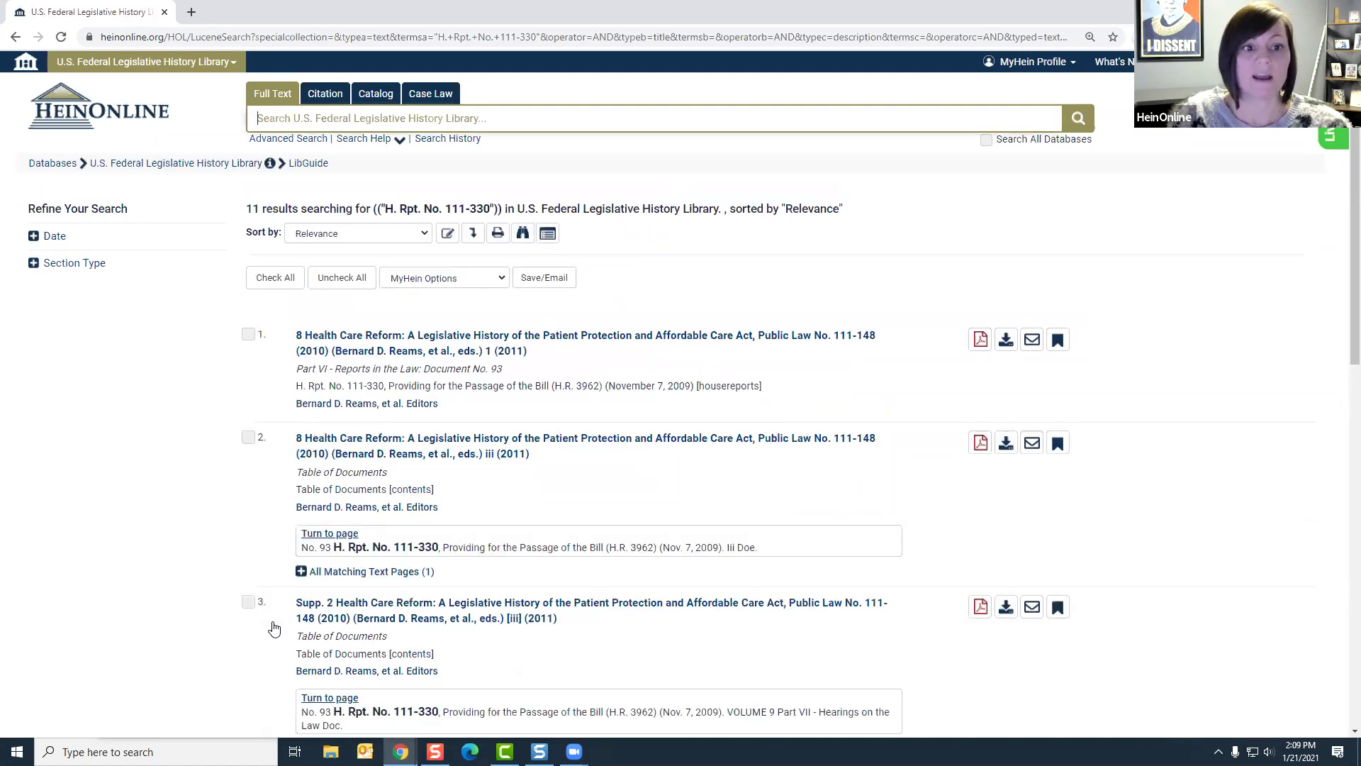
Step: View House Report 111-330 from the first search result and return to the library's title listing
click(426, 353)
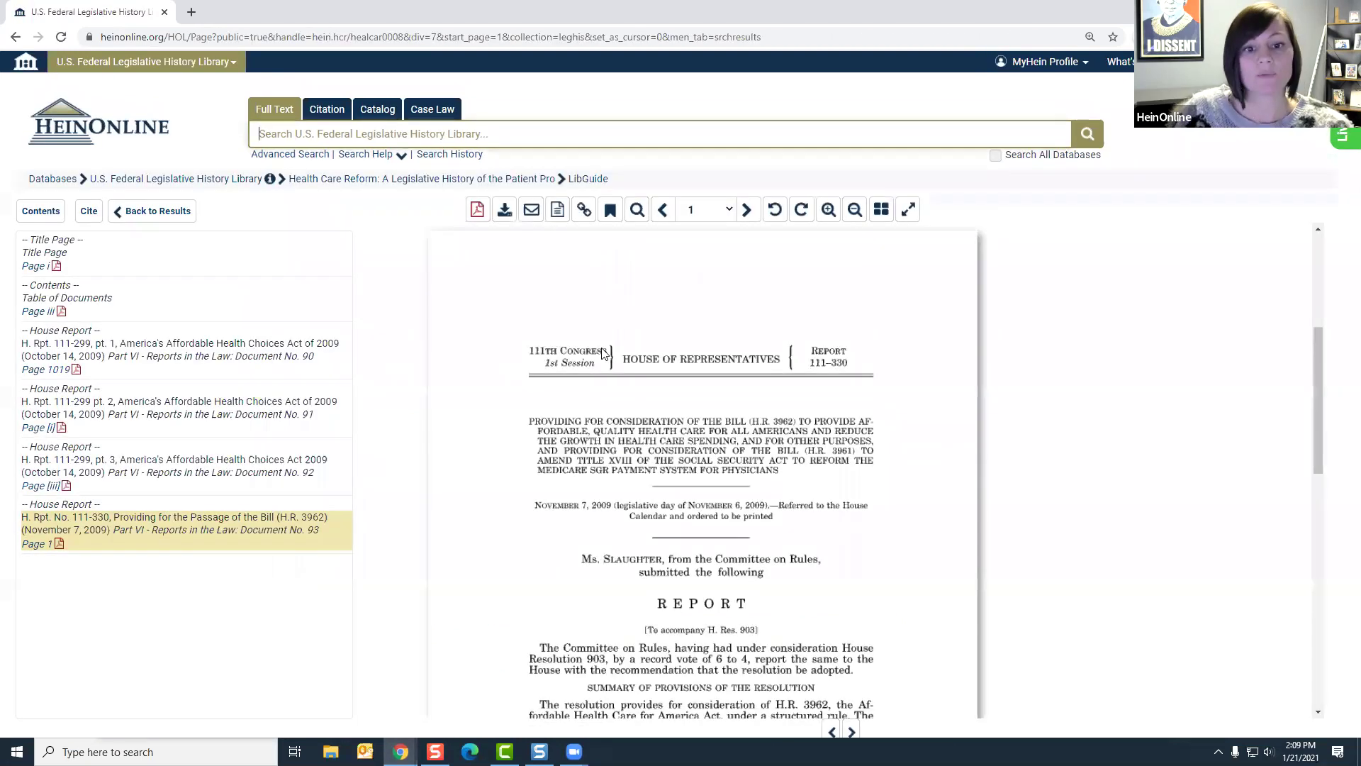
scroll(609, 351, down, 1)
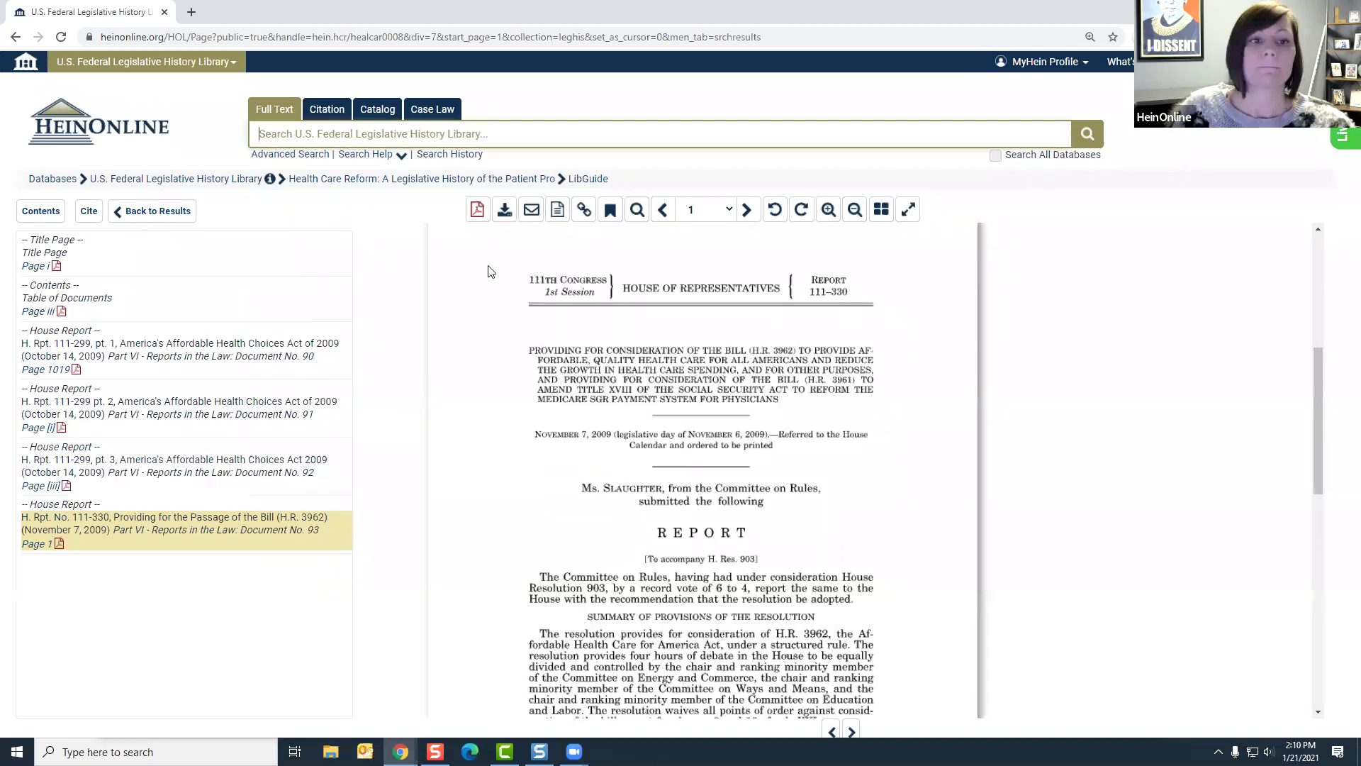
click(190, 180)
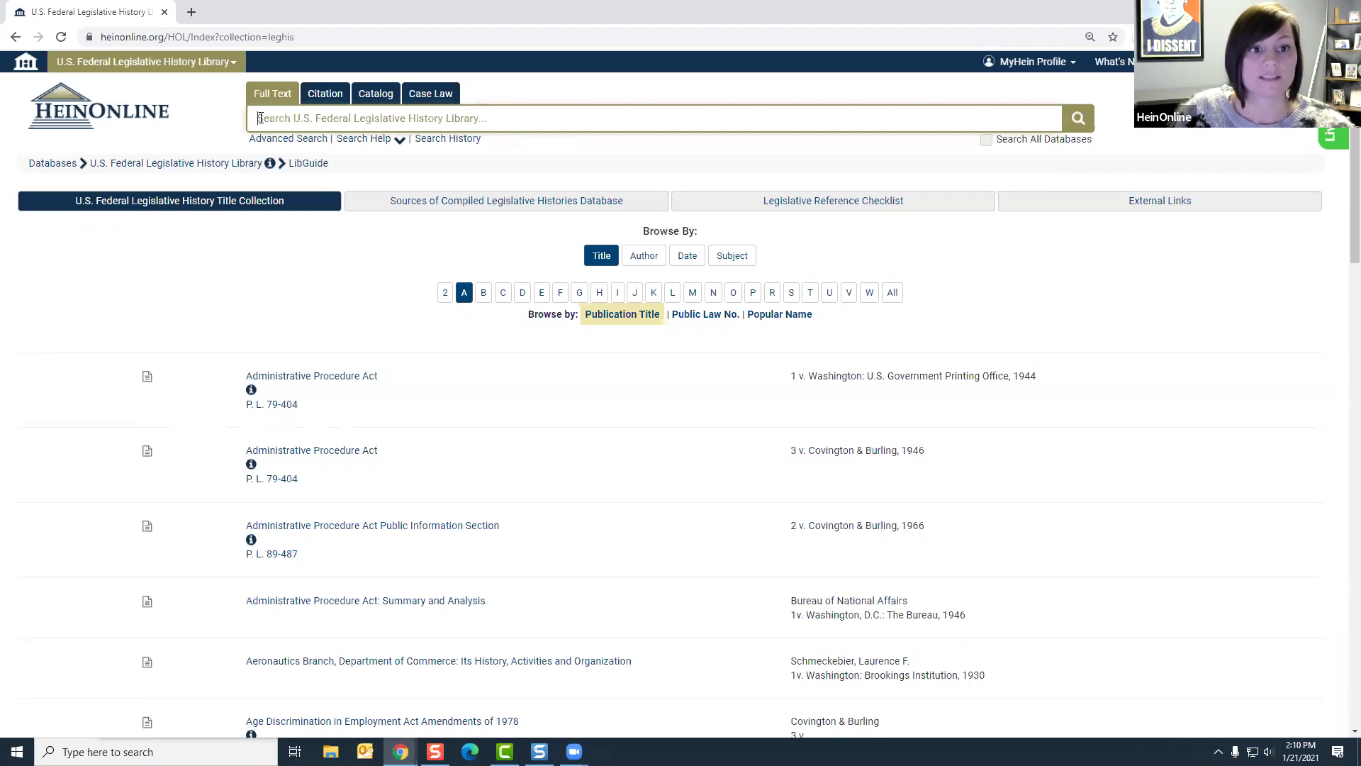
Step: Run a full-text search of the library for "Quality Health Care for All", logging in with the prefilled credentials
click(489, 118)
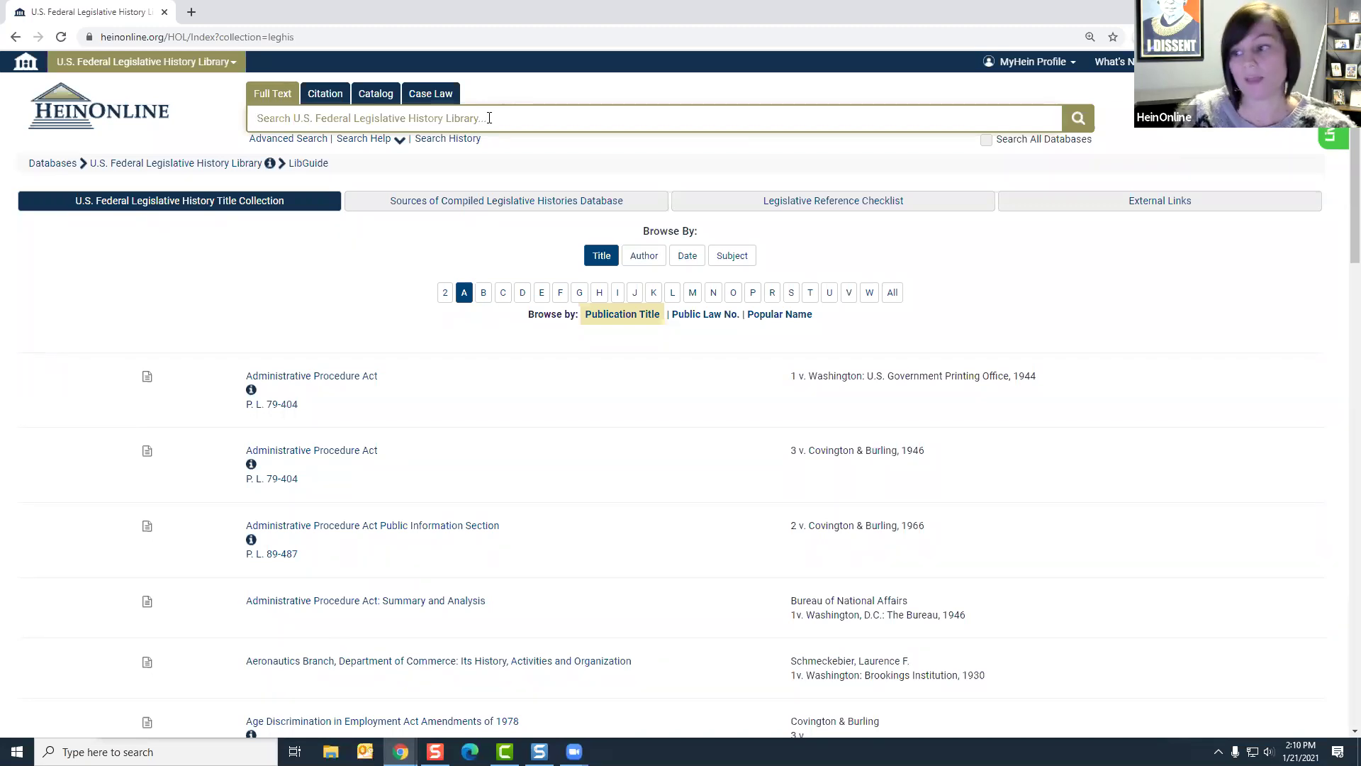
text(")
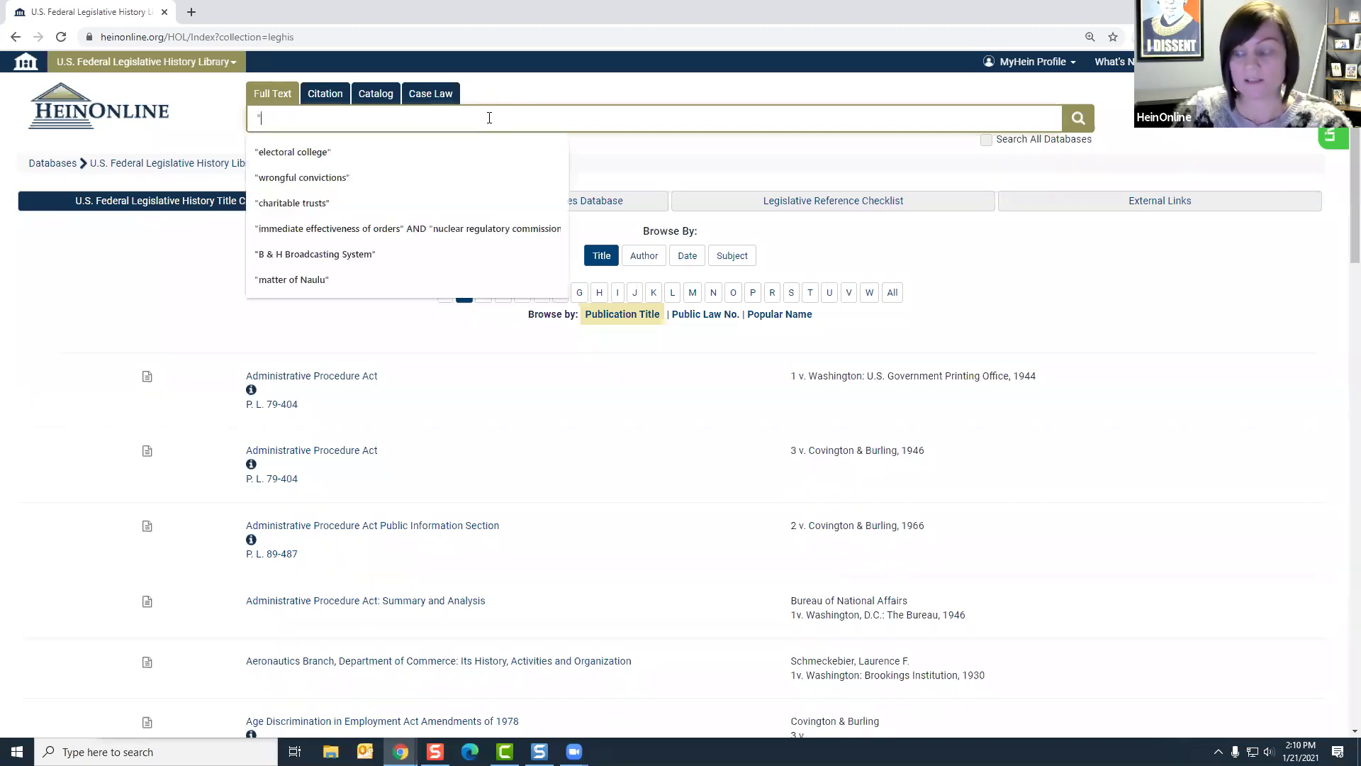
text(qua)
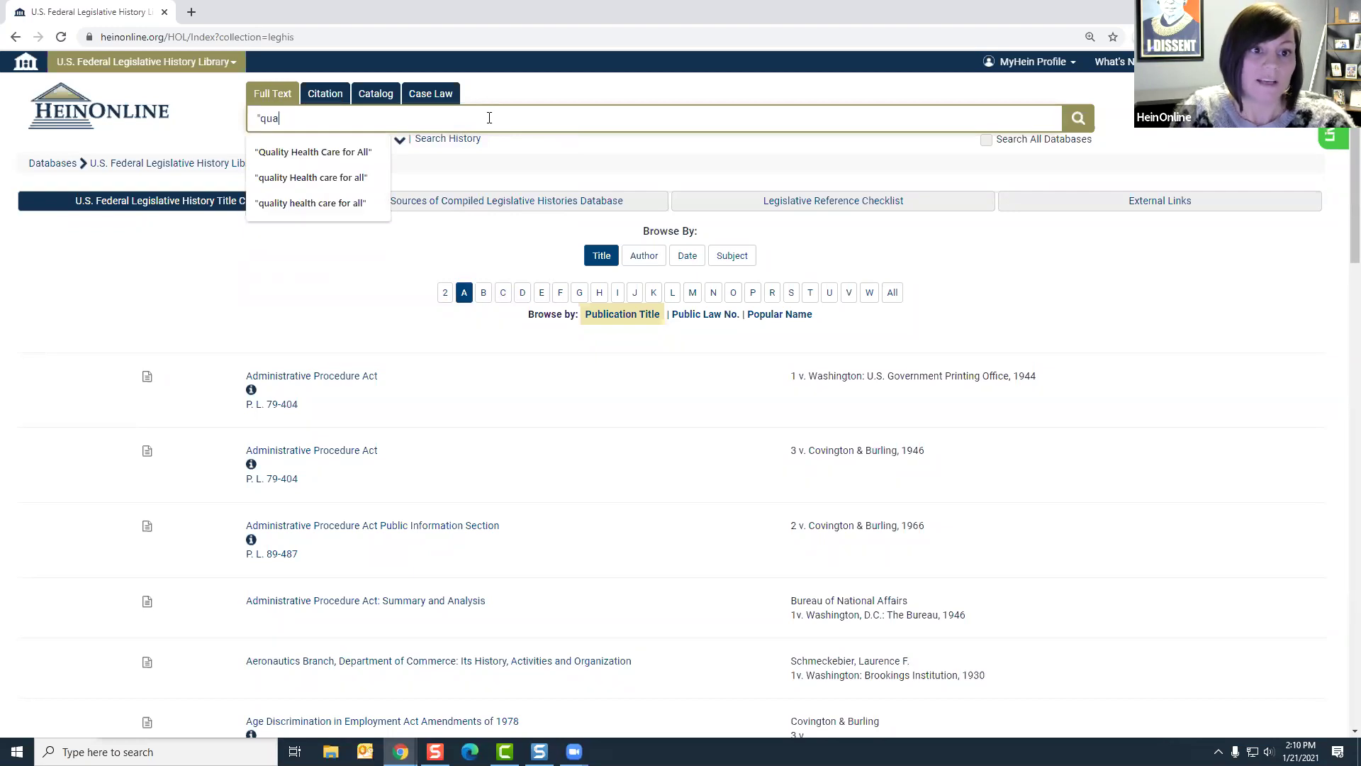
click(353, 148)
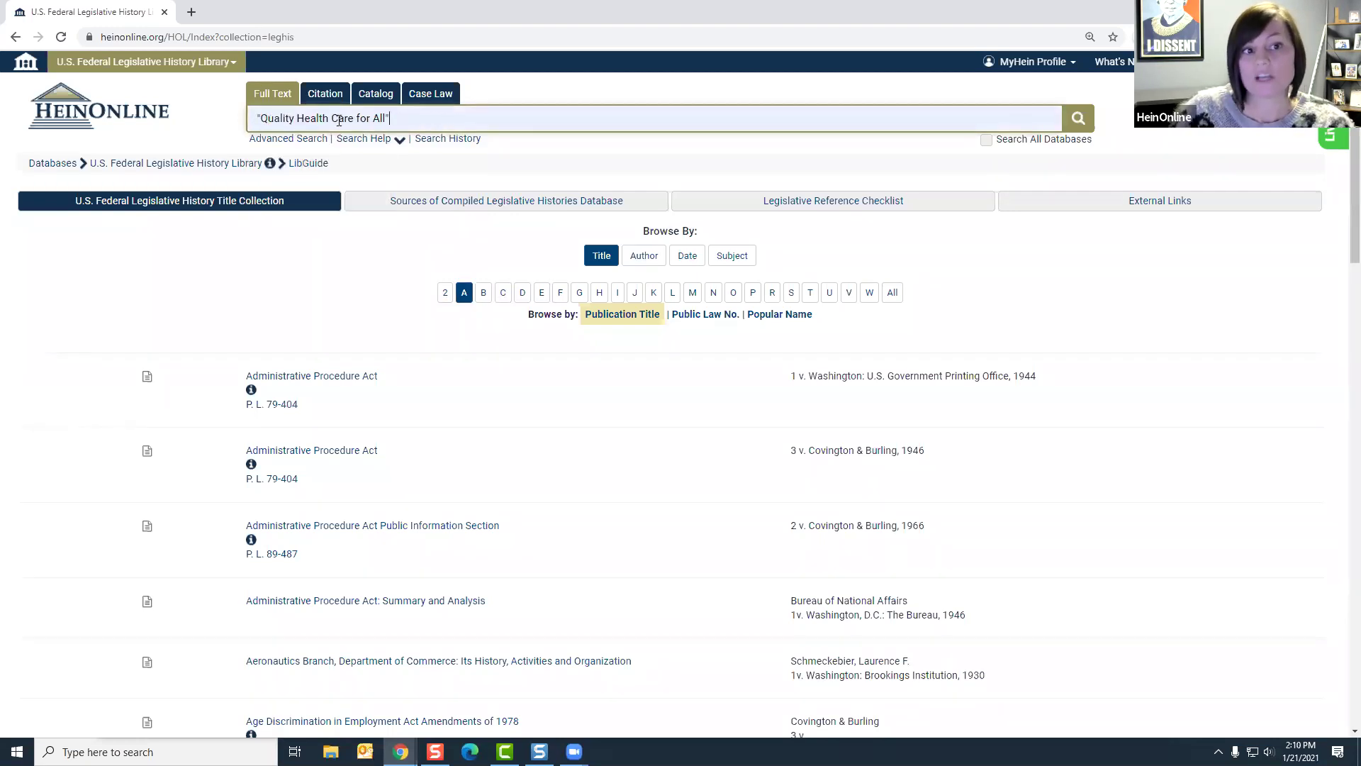
click(1078, 119)
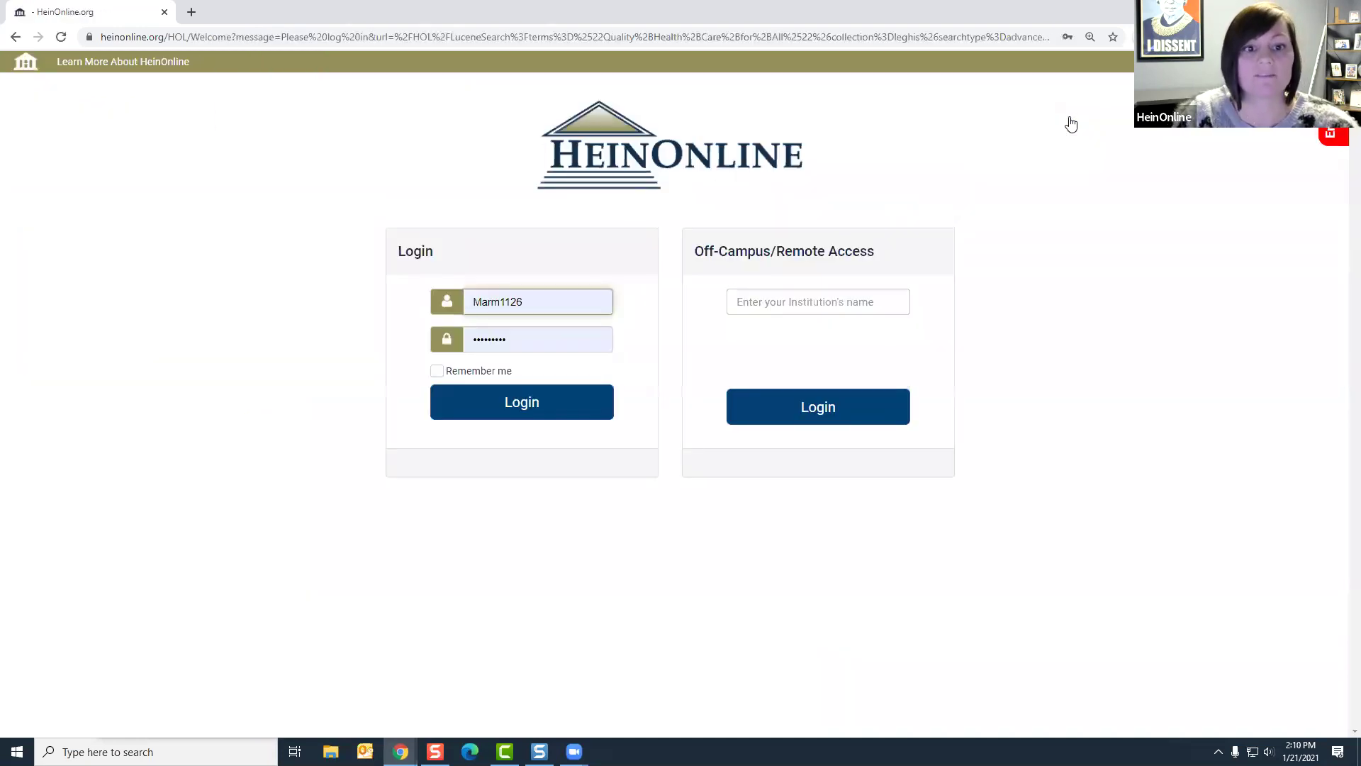
click(550, 376)
click(543, 406)
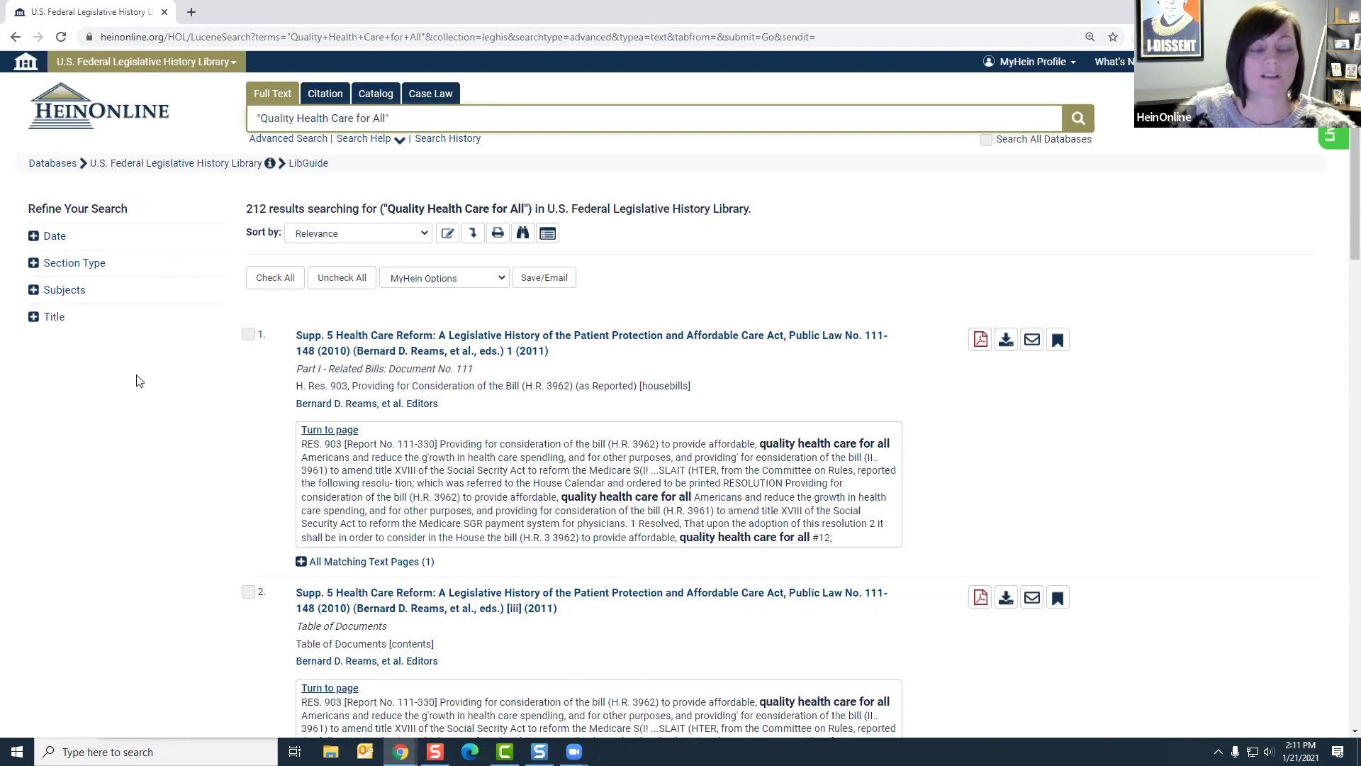
Step: Expand the full list of section types and refine the search results to House Reports
click(33, 263)
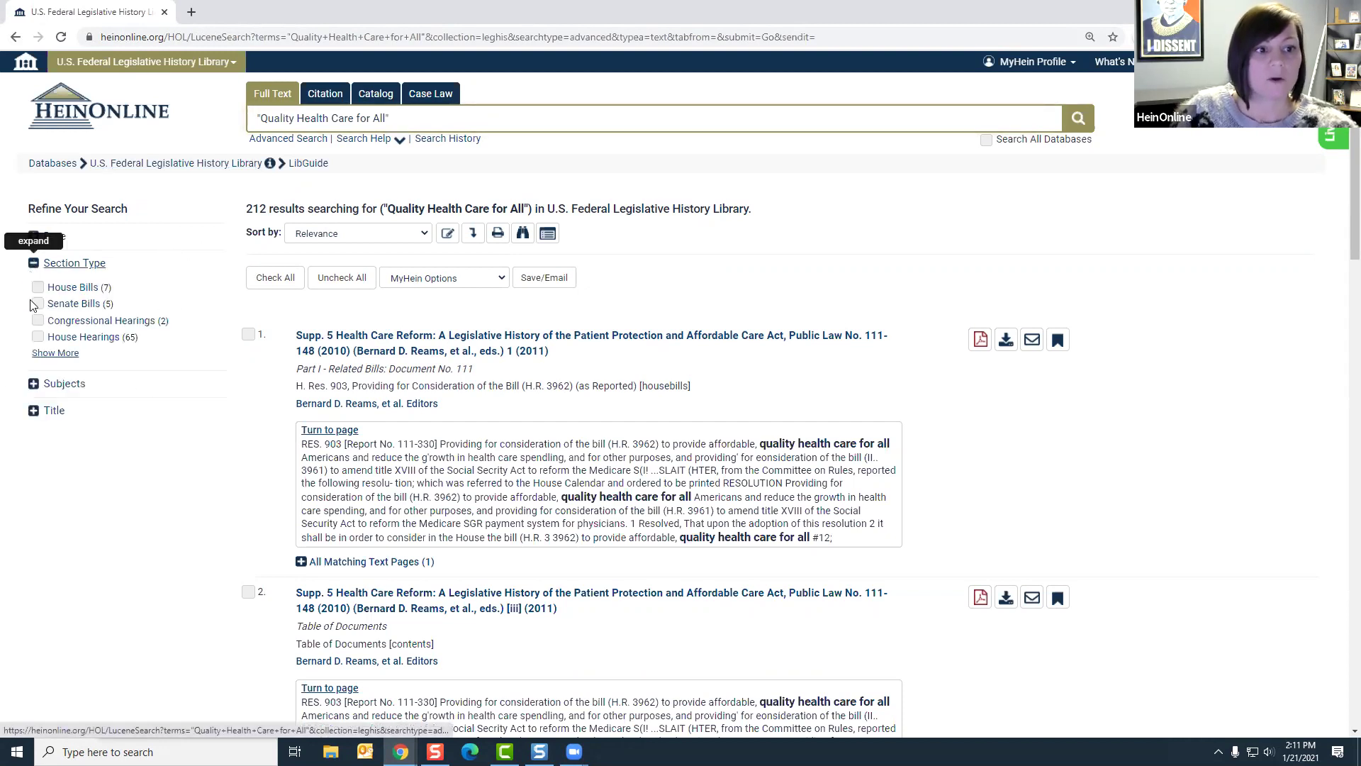
click(51, 354)
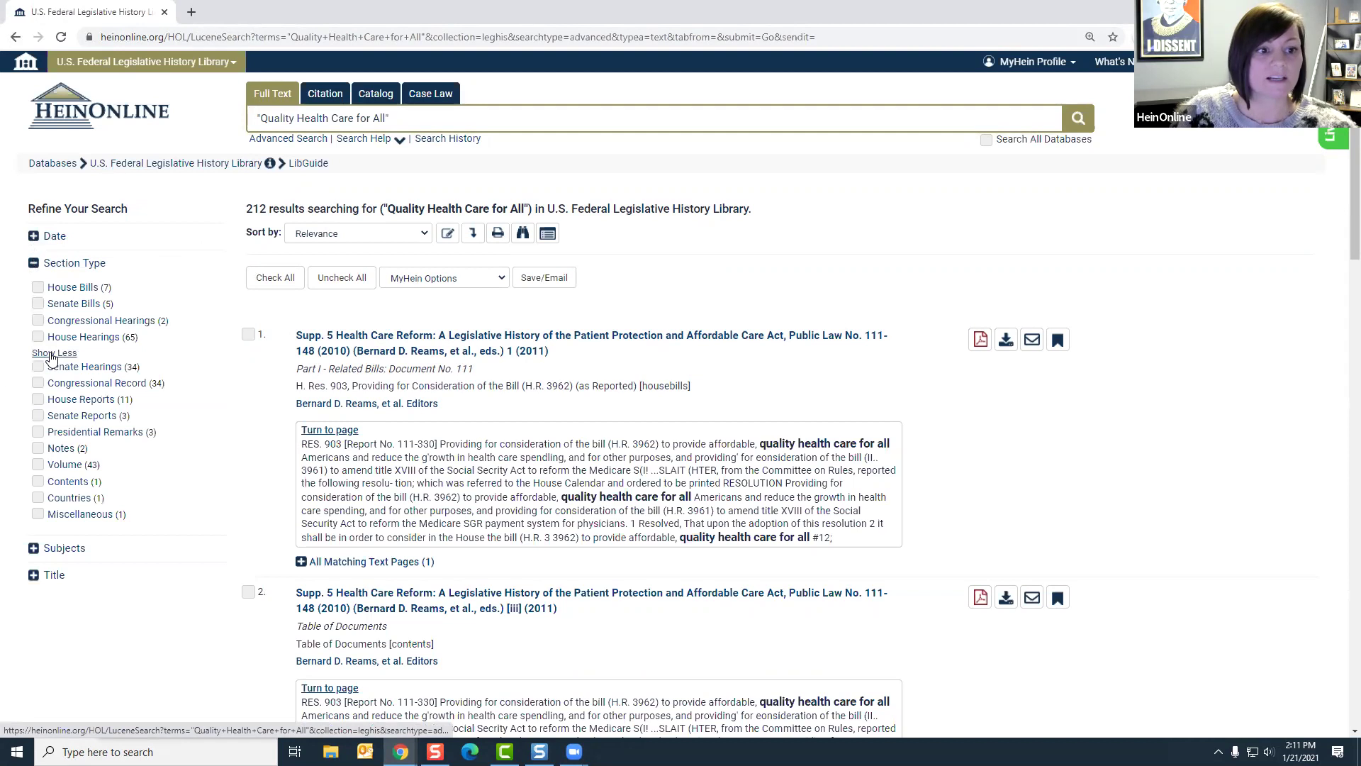
click(39, 400)
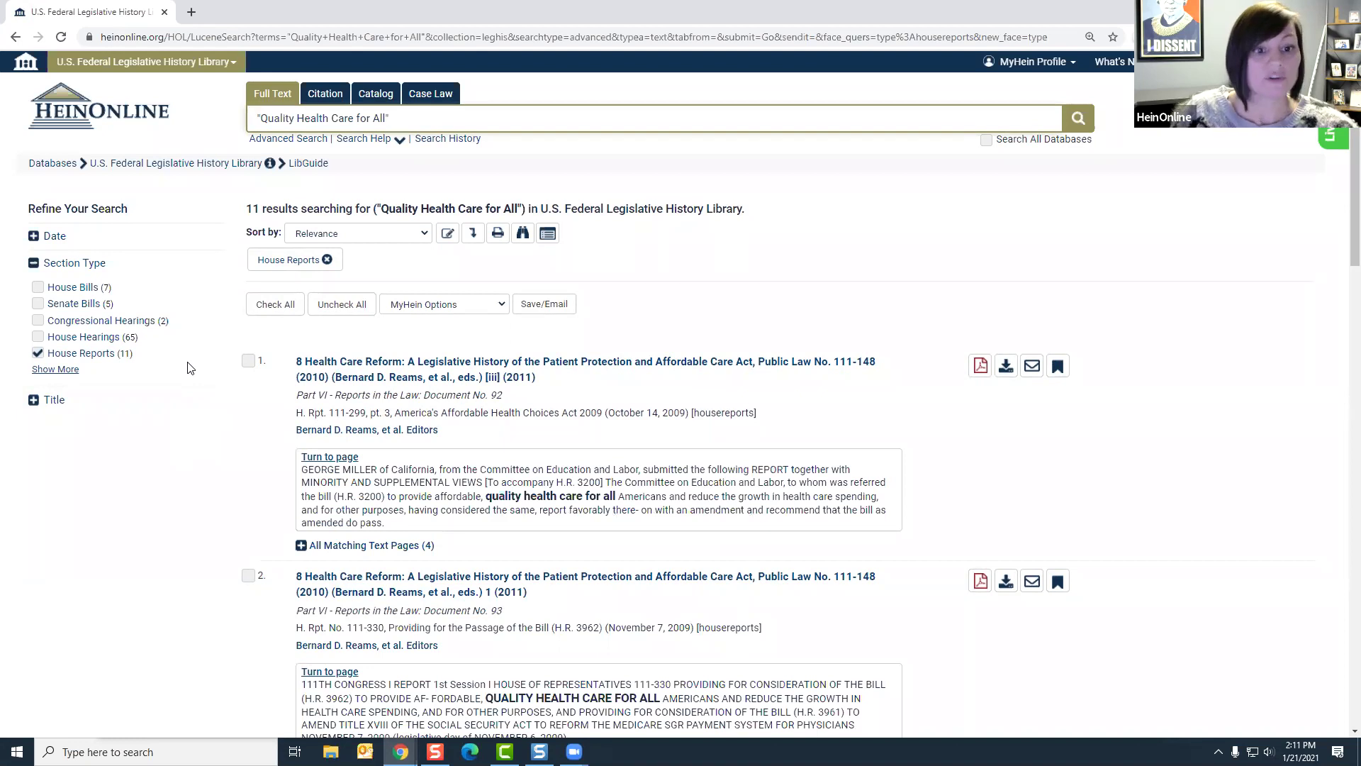
Step: View House Report 111-299, part 3, from the first search result in a separate browser tab and close it
scroll(418, 367, down, 1)
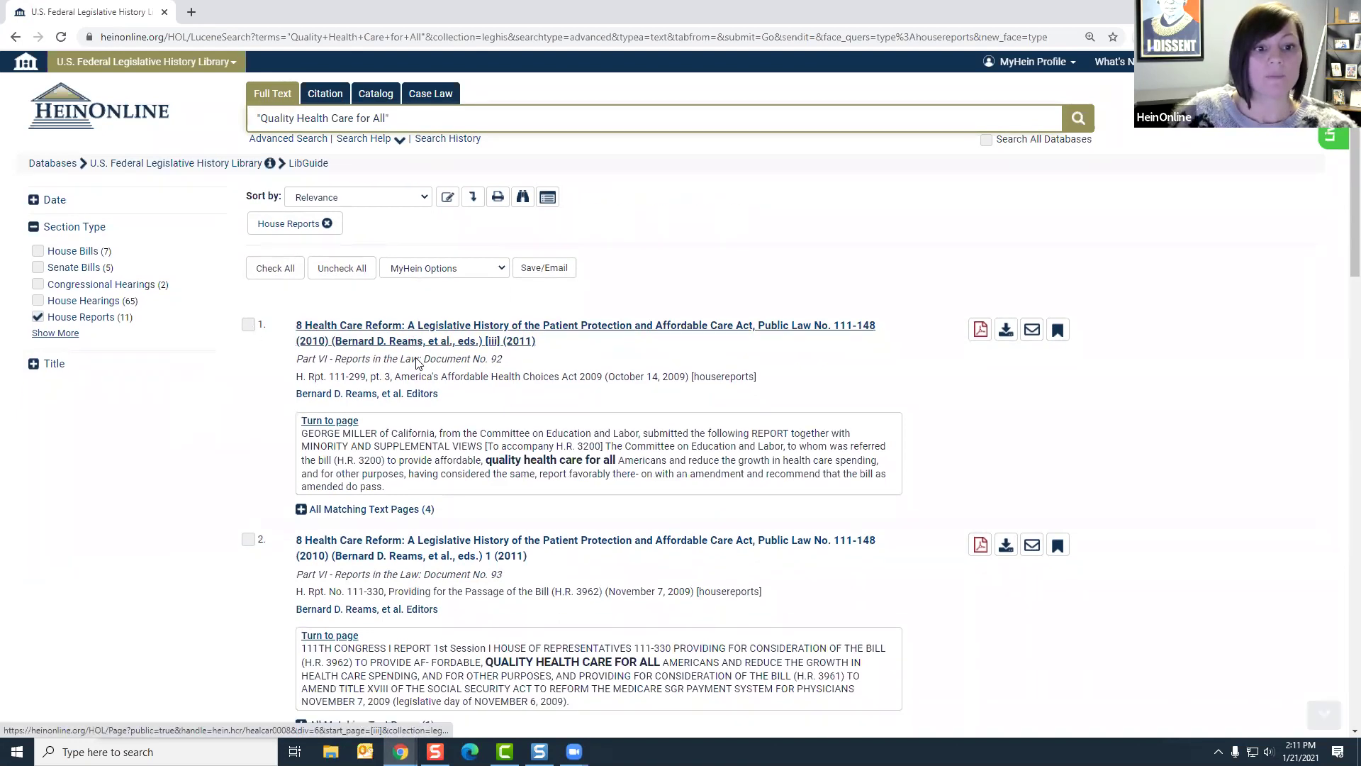
middle_click(359, 310)
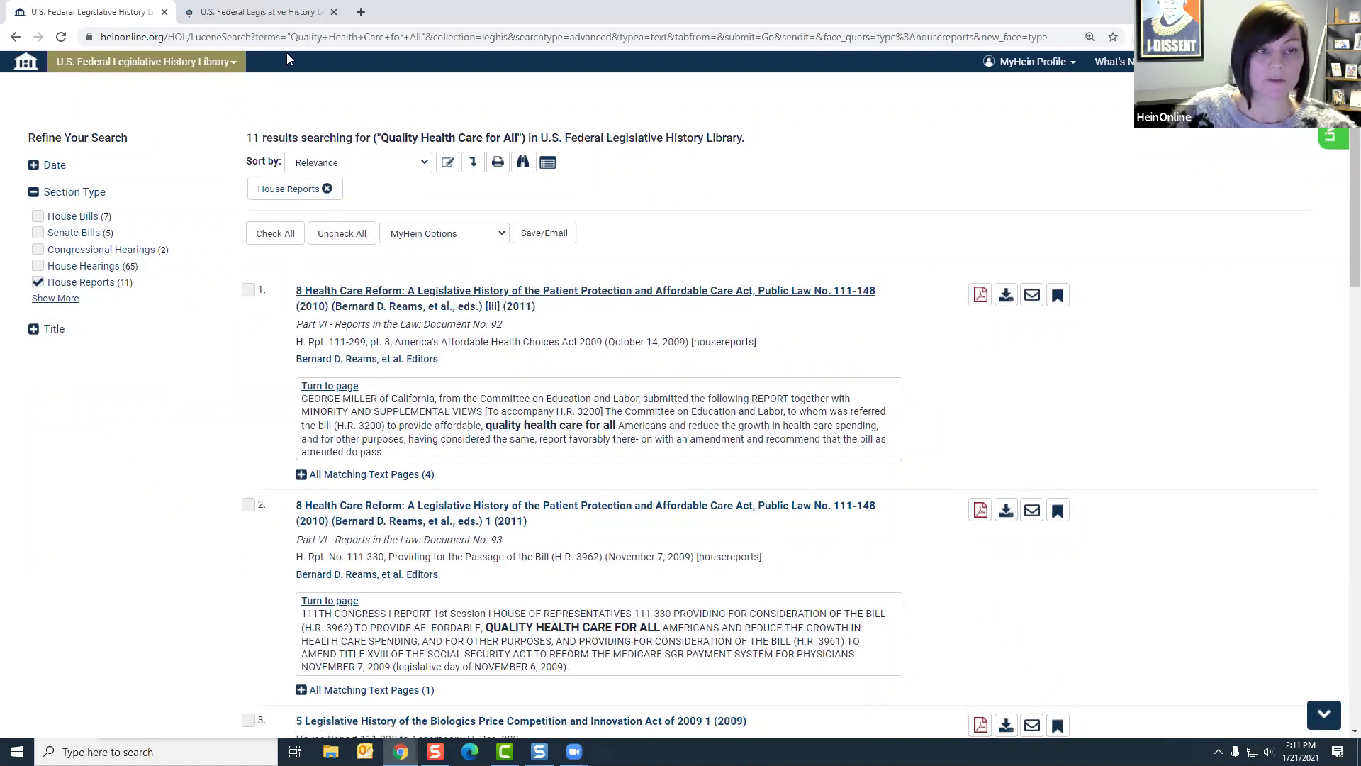
click(266, 12)
scroll(776, 510, down, 1)
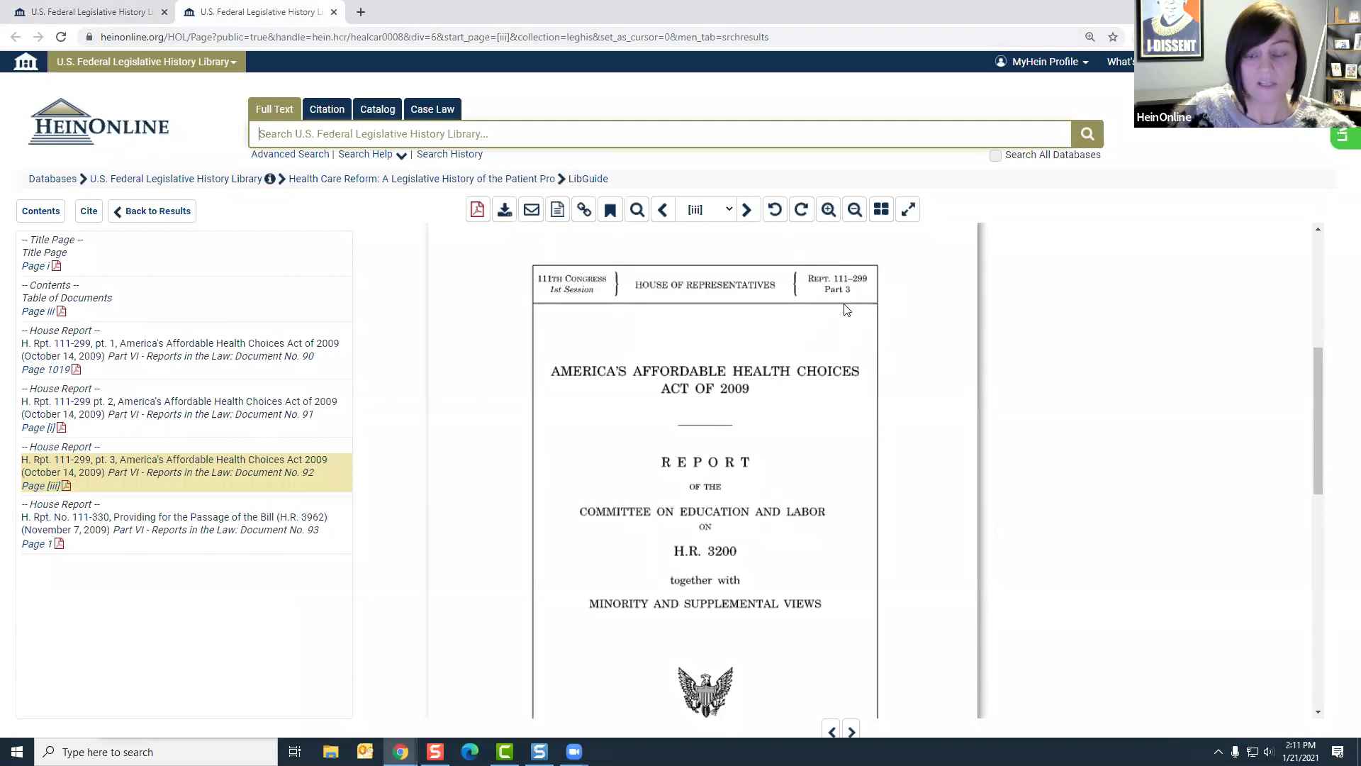
click(336, 16)
Step: View House Report 111-330 from the second search result in a separate browser tab and close it
scroll(397, 425, down, 1)
middle_click(405, 436)
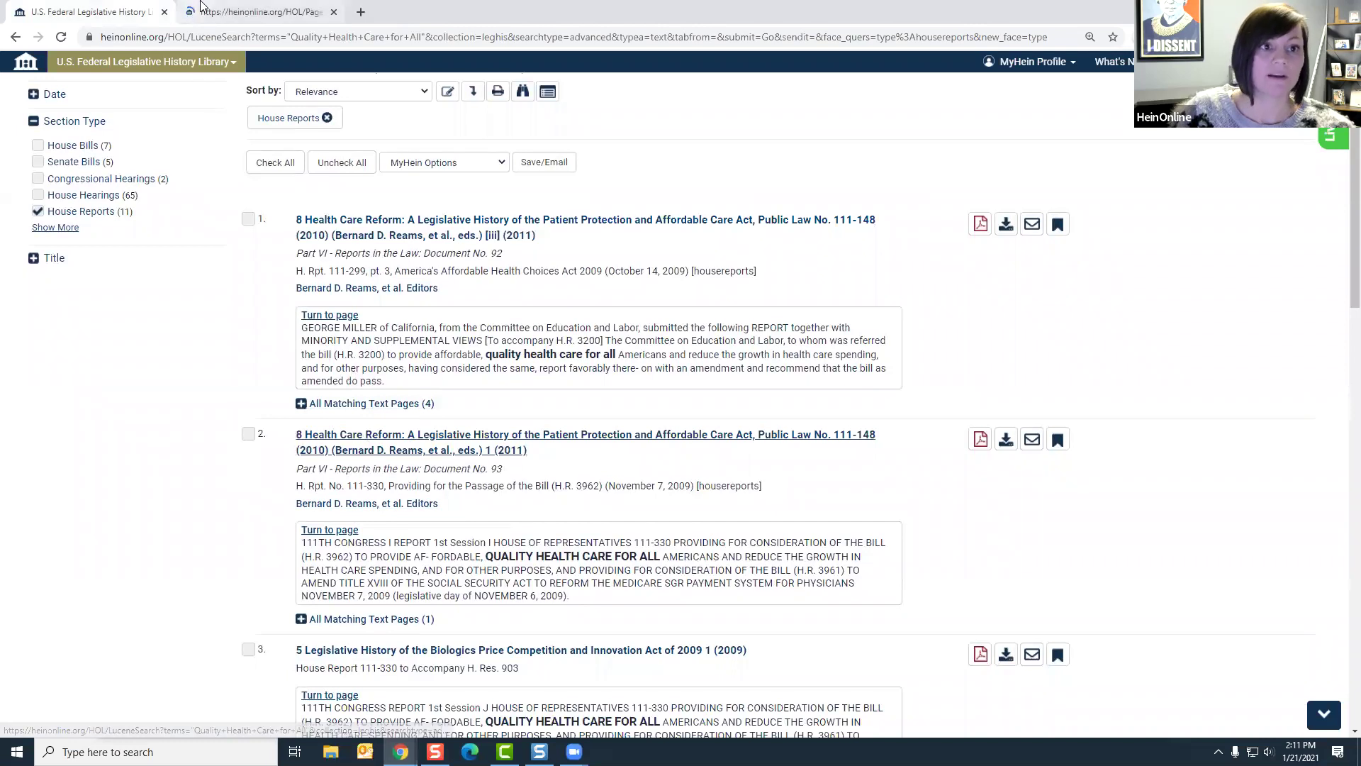
click(208, 12)
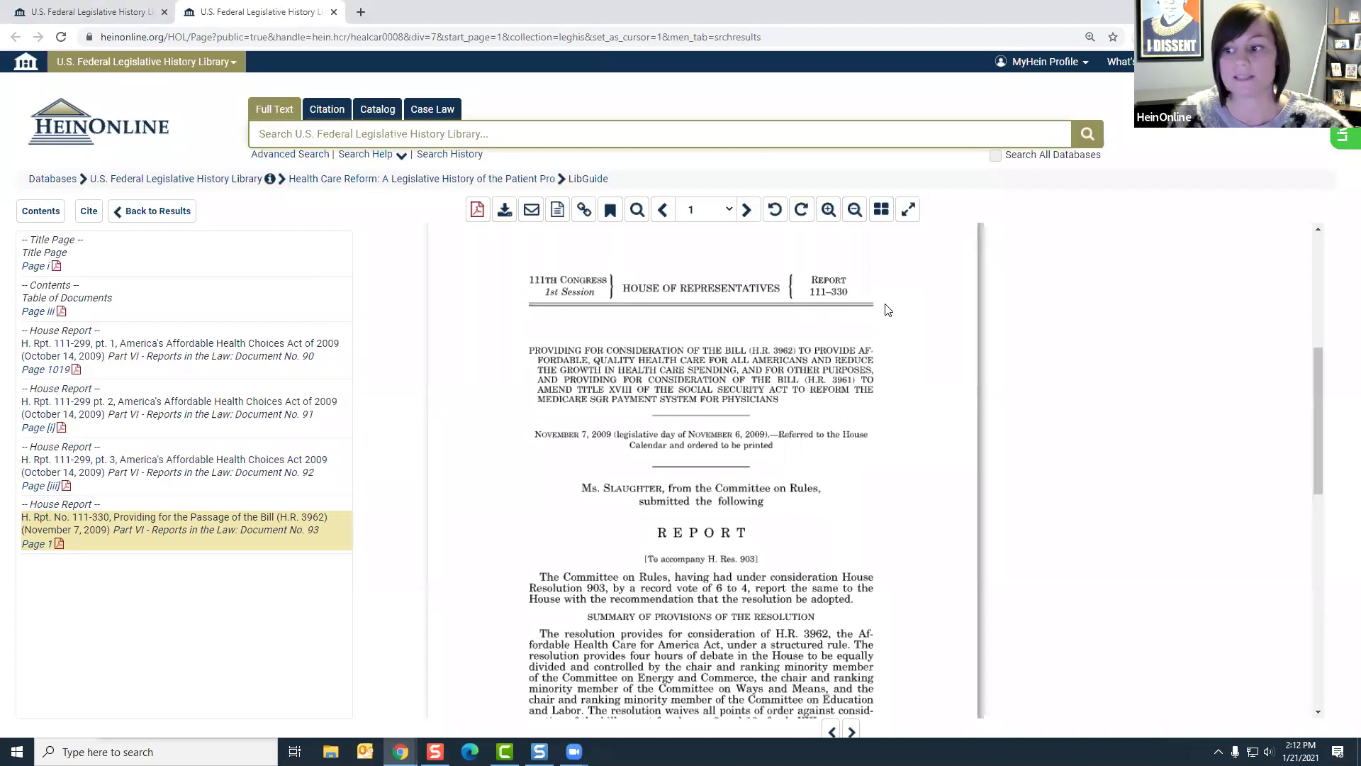
click(333, 12)
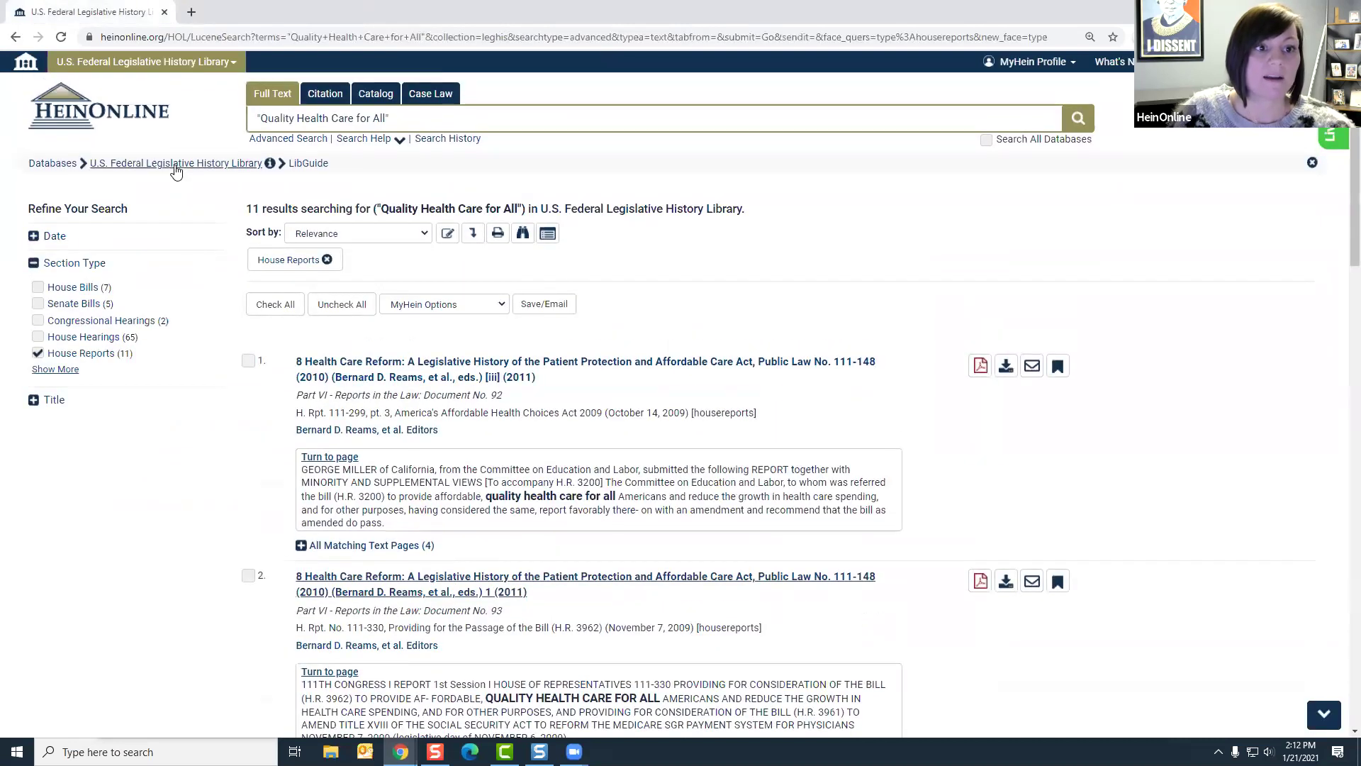
Step: Go to the library's Sources of Compiled Legislative Histories Database and review the first search field's available options
click(175, 165)
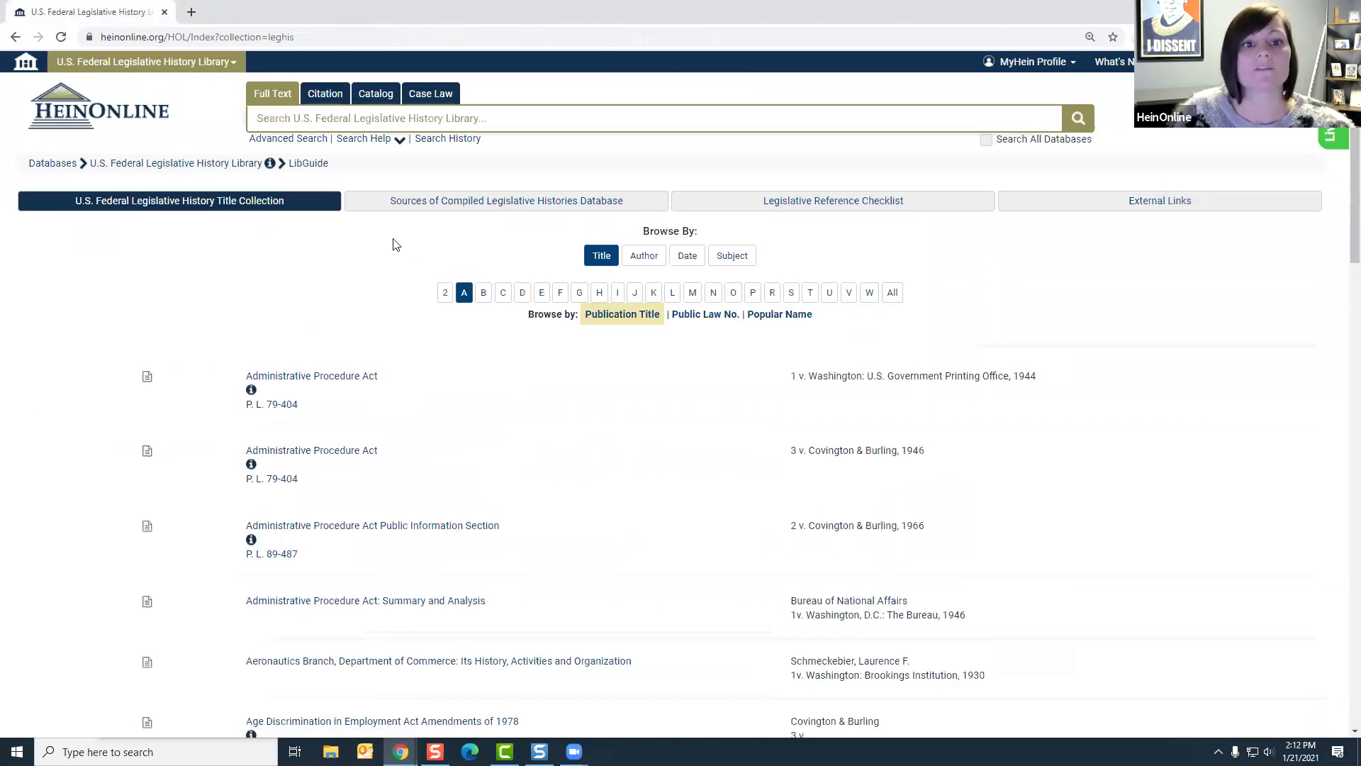
click(528, 201)
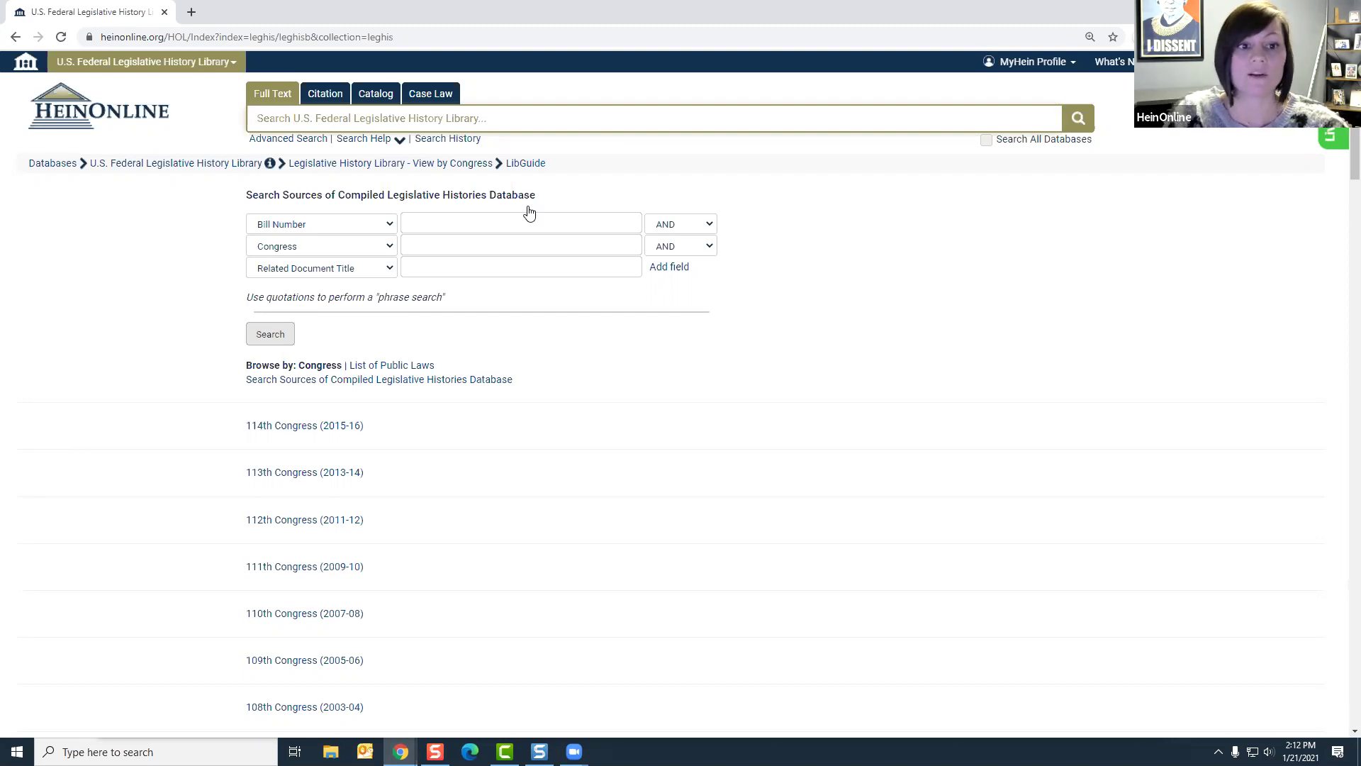
click(375, 224)
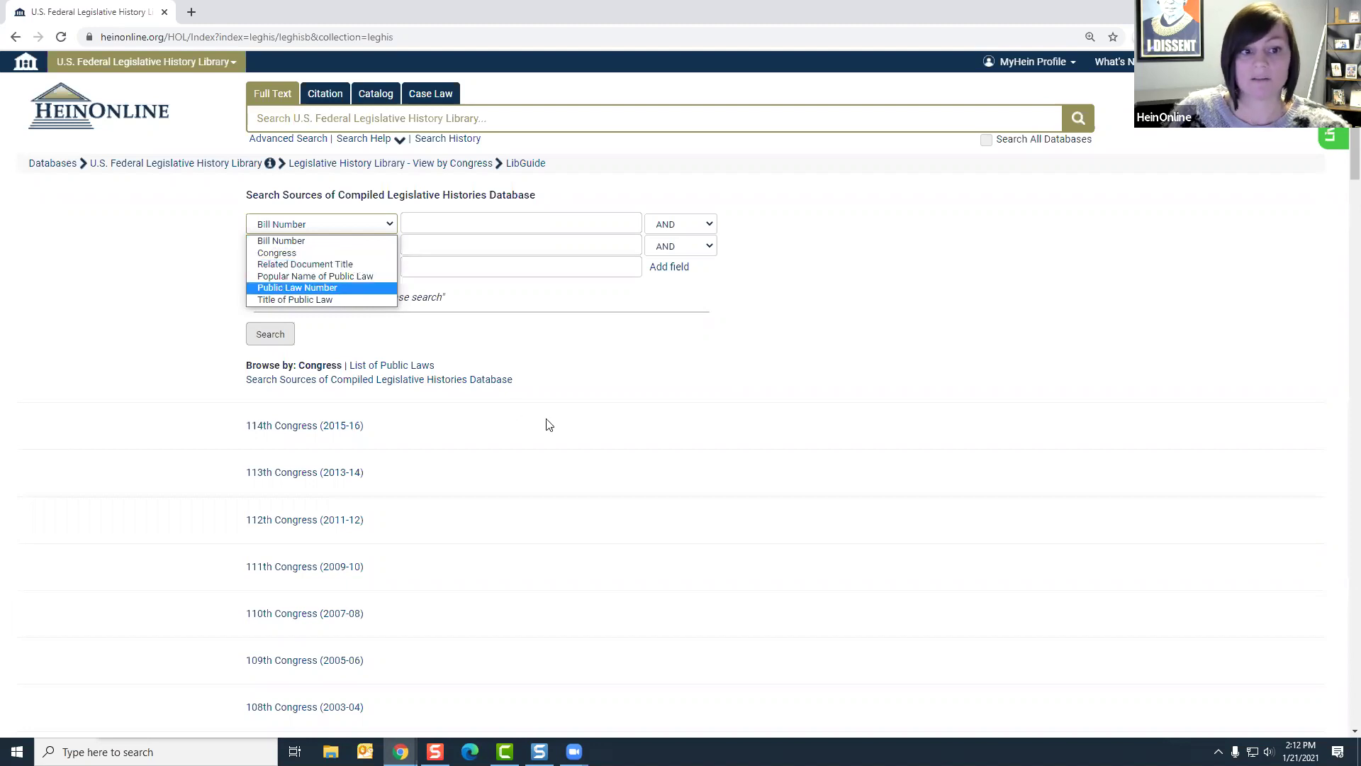
click(608, 430)
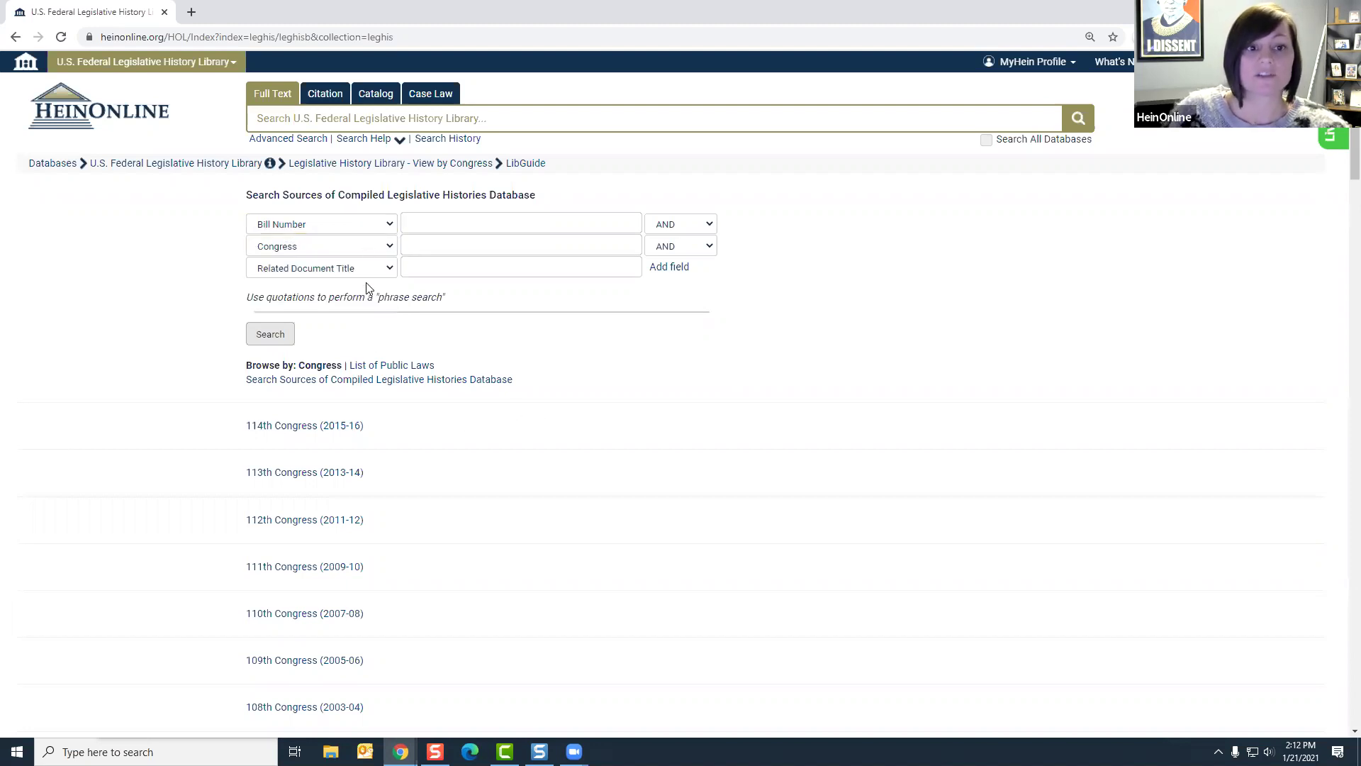
Step: Look through the alphabetical List of Public Laws in a separate browser tab and close it
middle_click(372, 366)
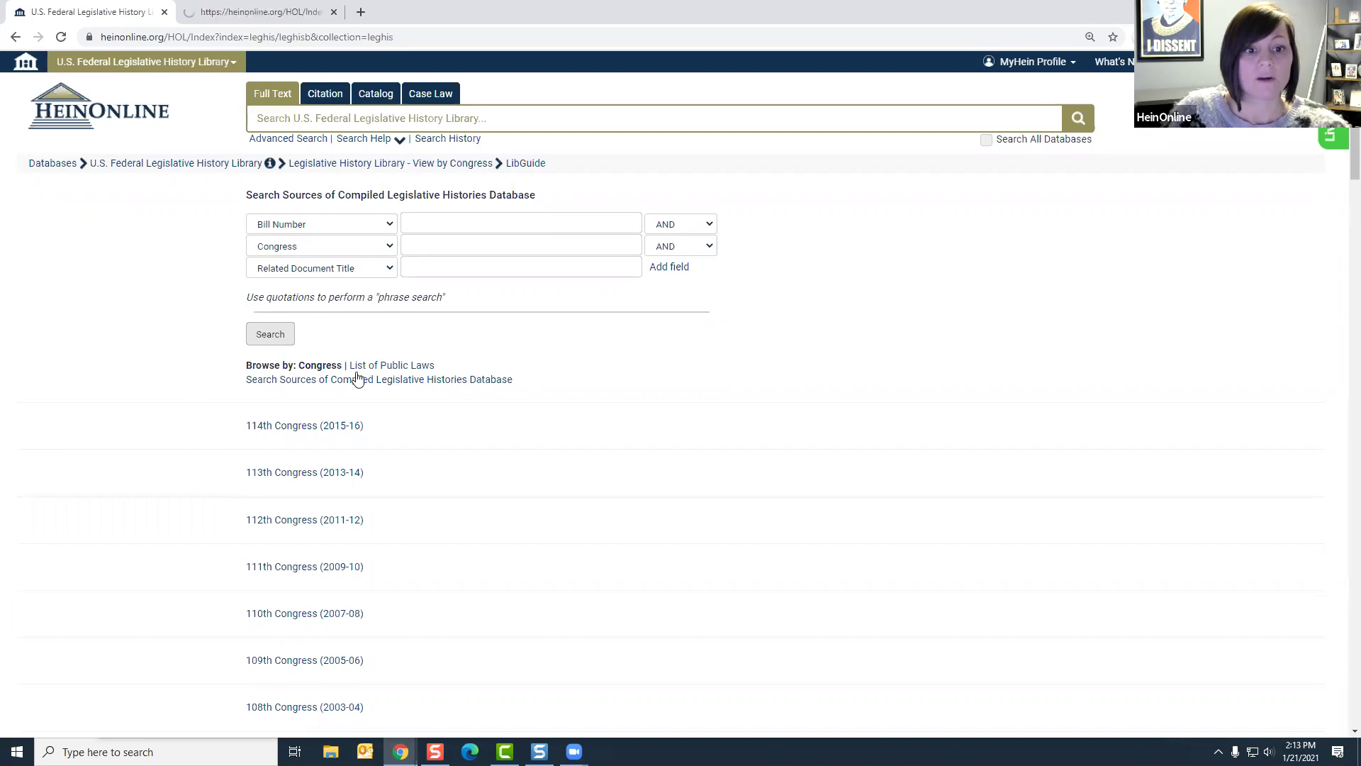
scroll(441, 457, down, 1)
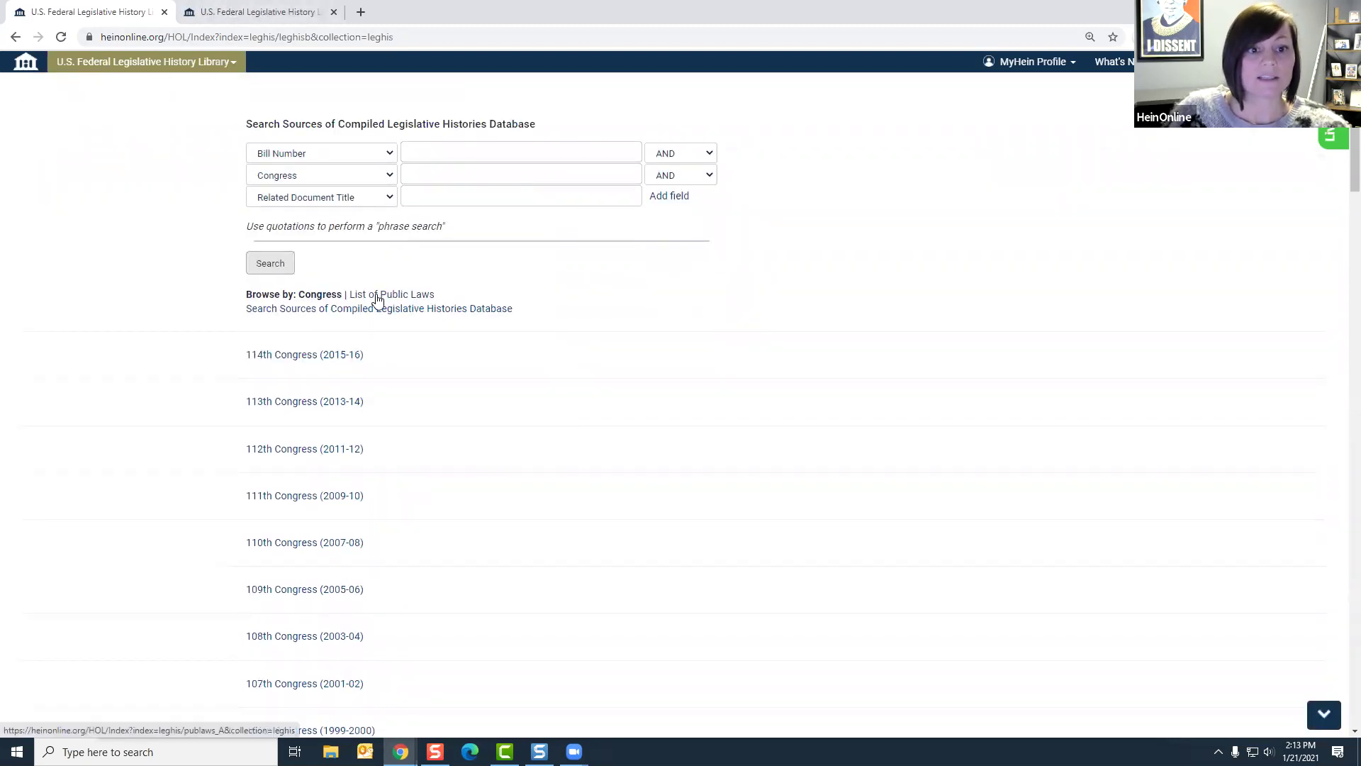
click(296, 19)
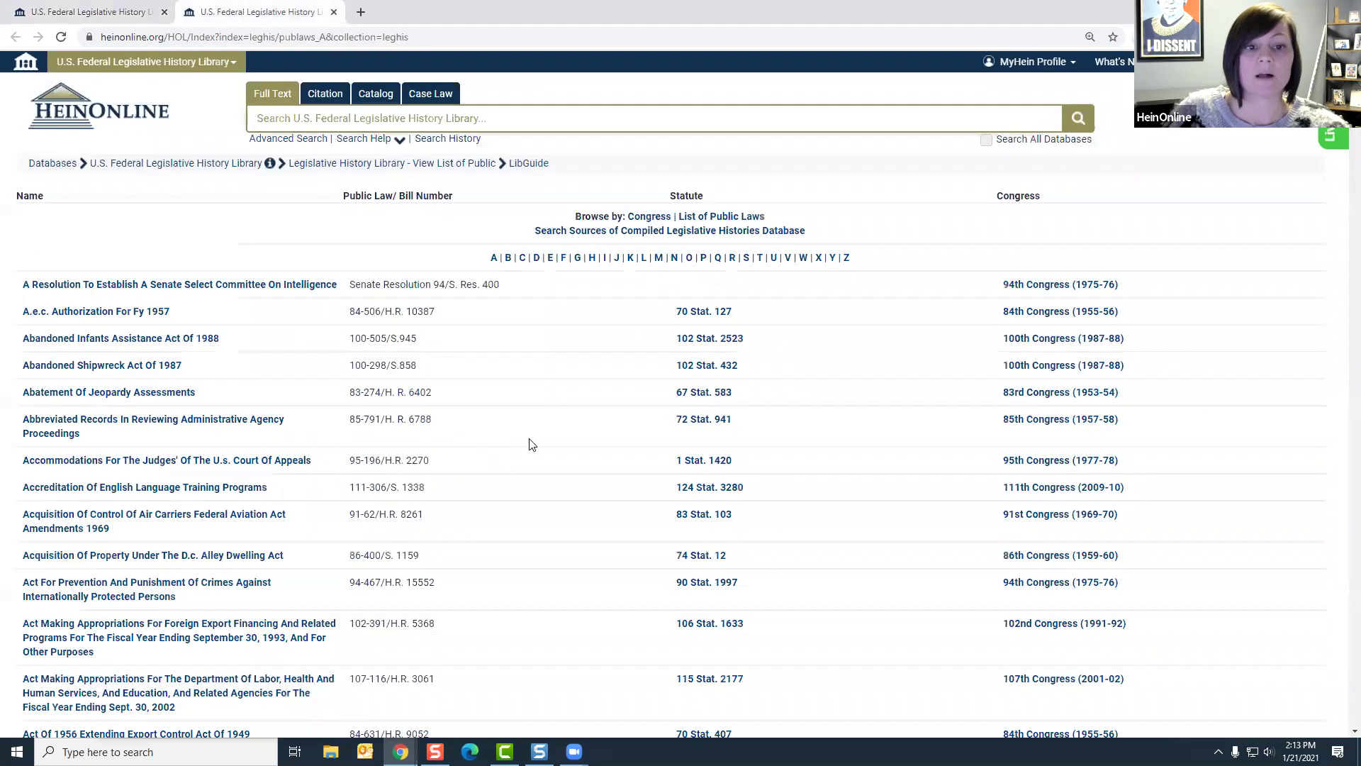
scroll(517, 430, down, 2)
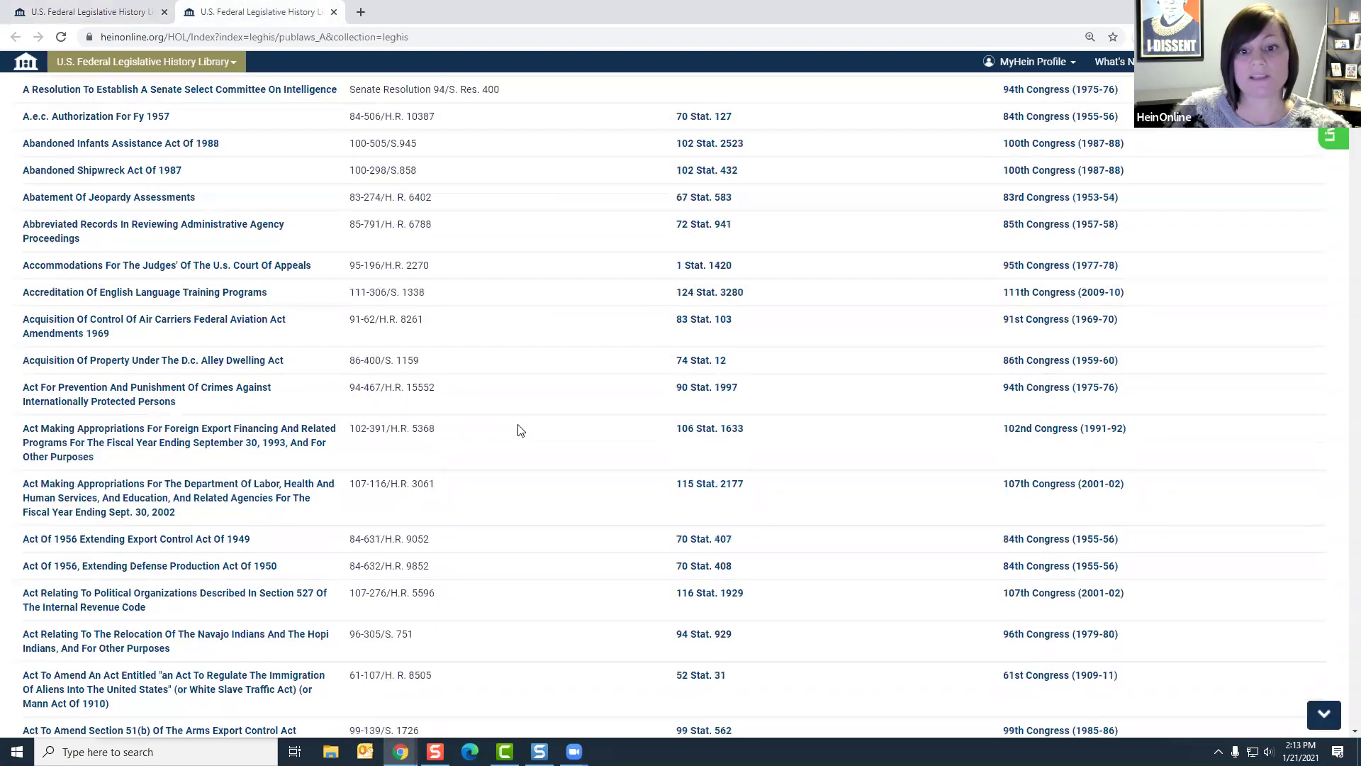
scroll(518, 431, up, 3)
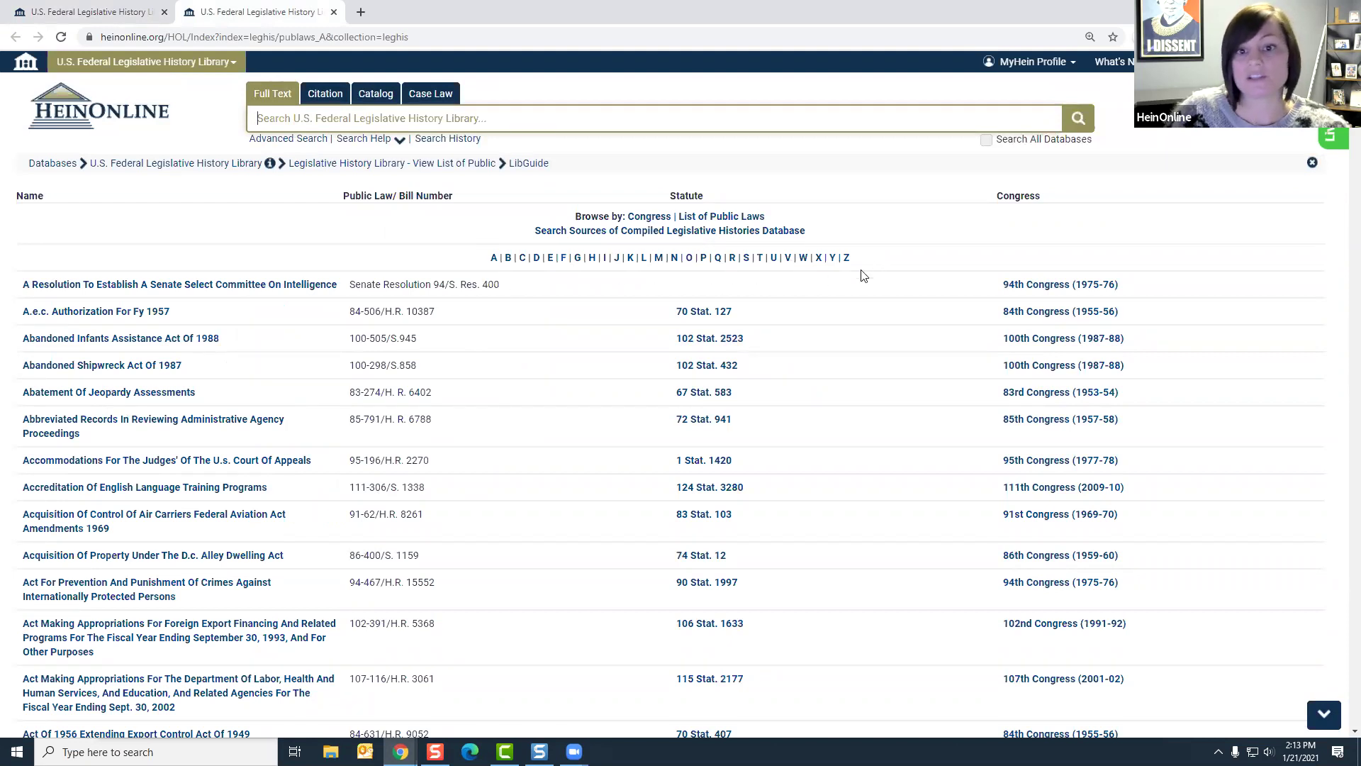
click(334, 12)
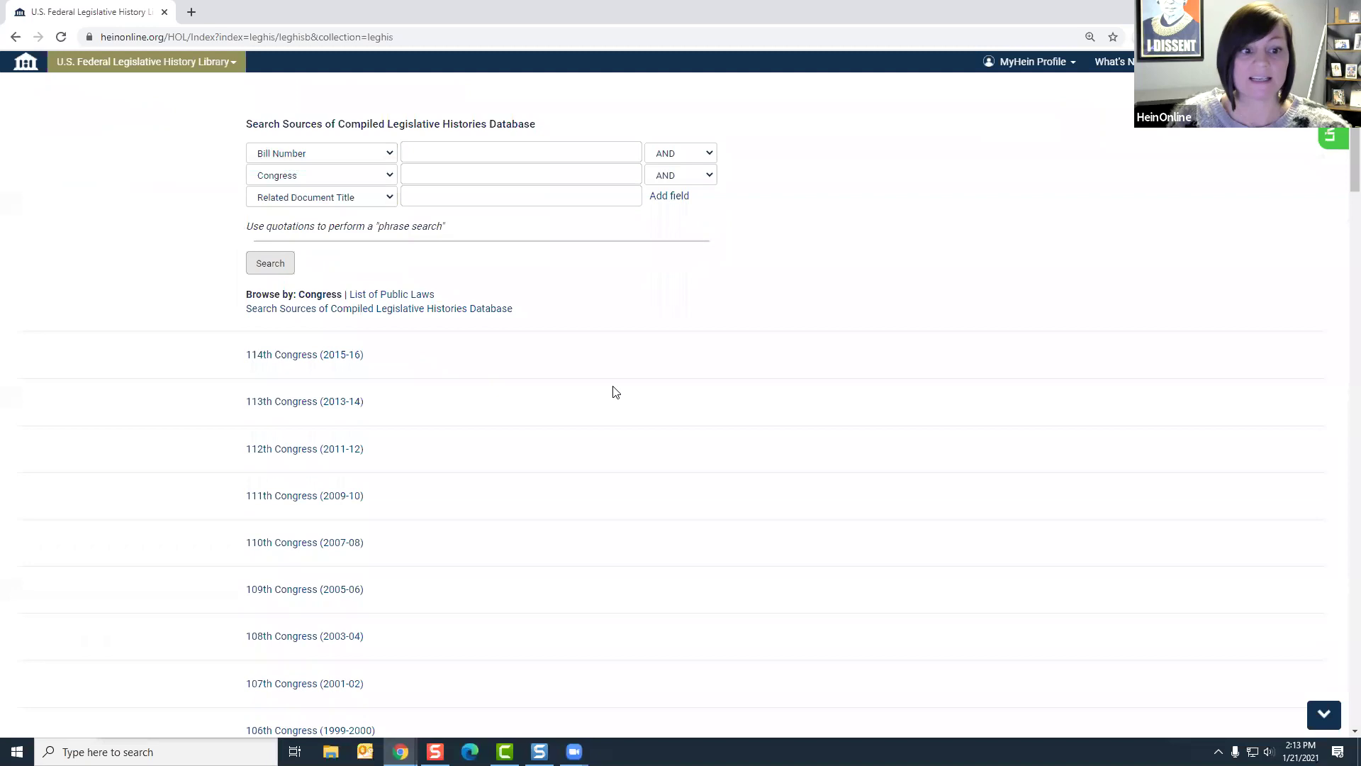
Step: Browse the 111th Congress (2009-10), find public law 111-148 on the page, and open its Patient Protection and Affordable Care Act entry
click(265, 496)
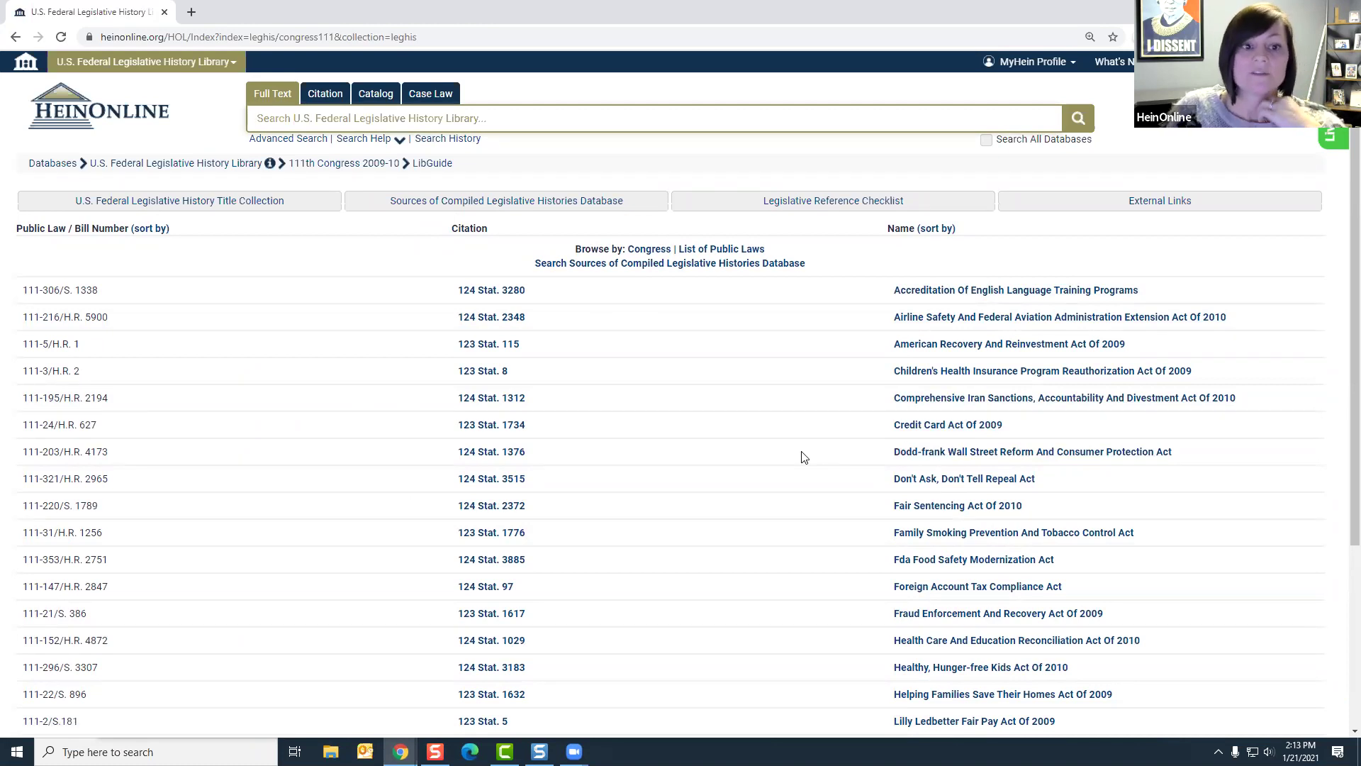
scroll(802, 454, down, 2)
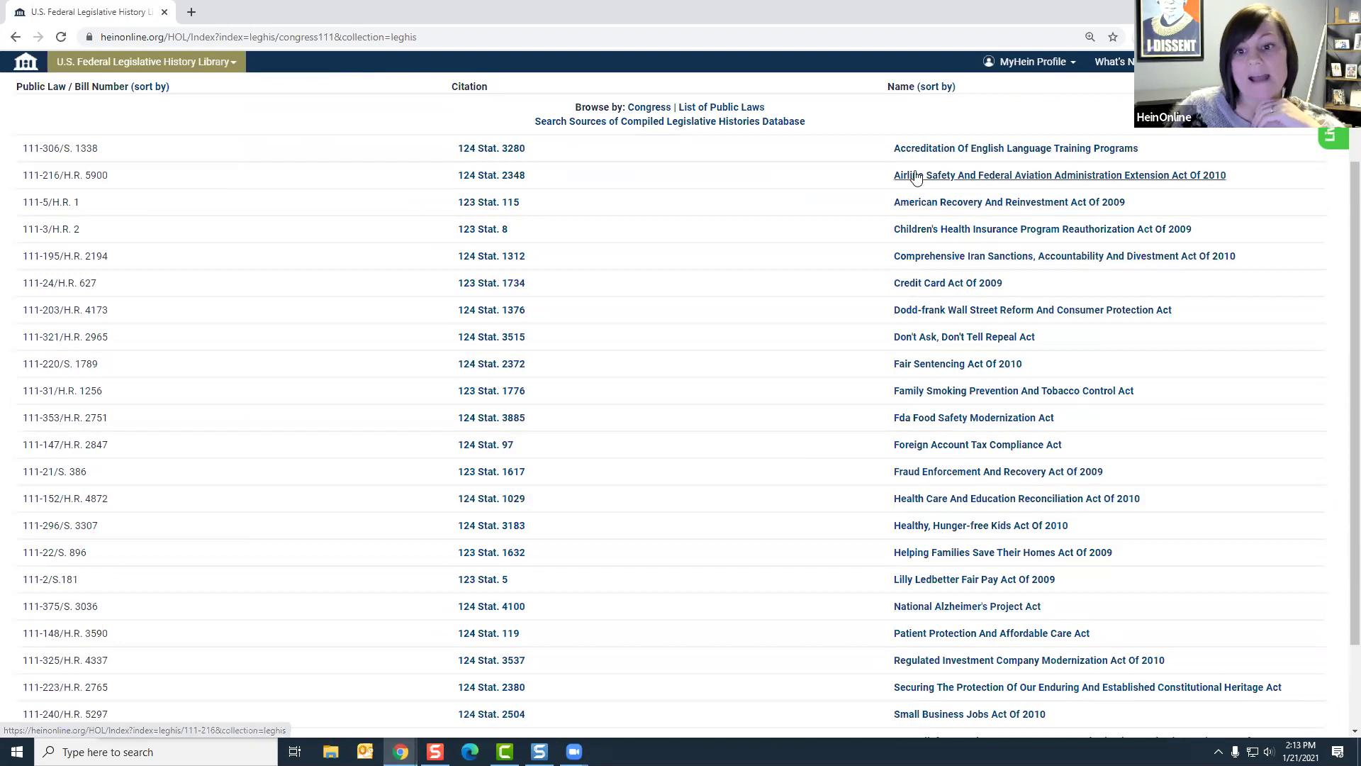
key(ctrl+f)
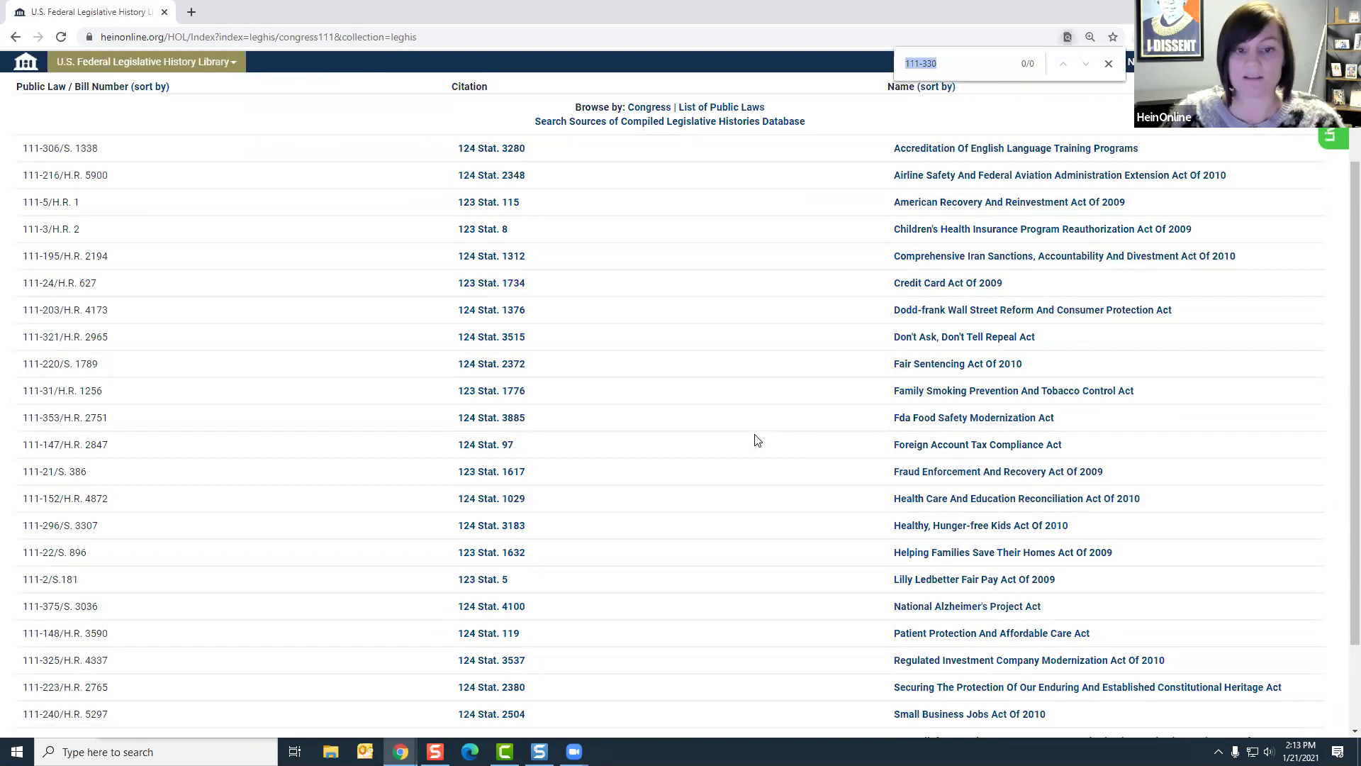
text(111-)
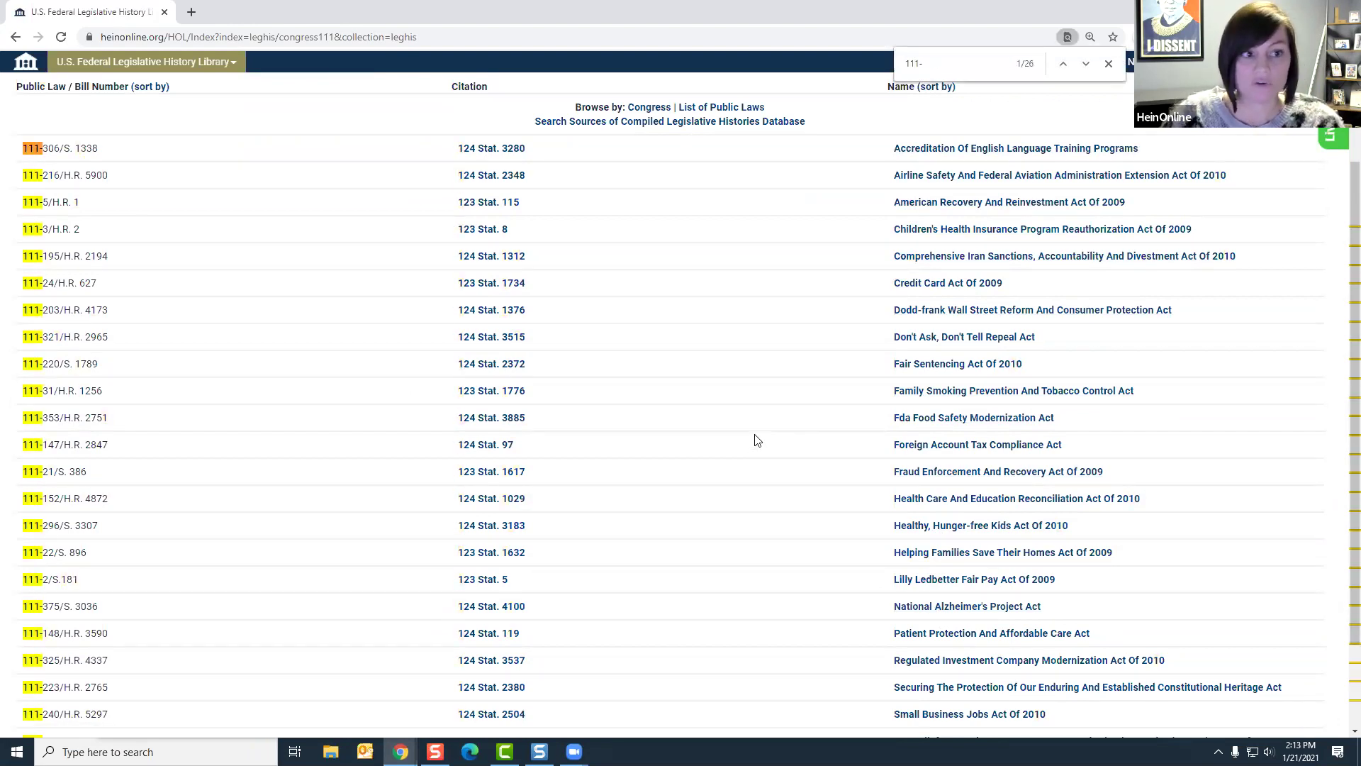
text(148)
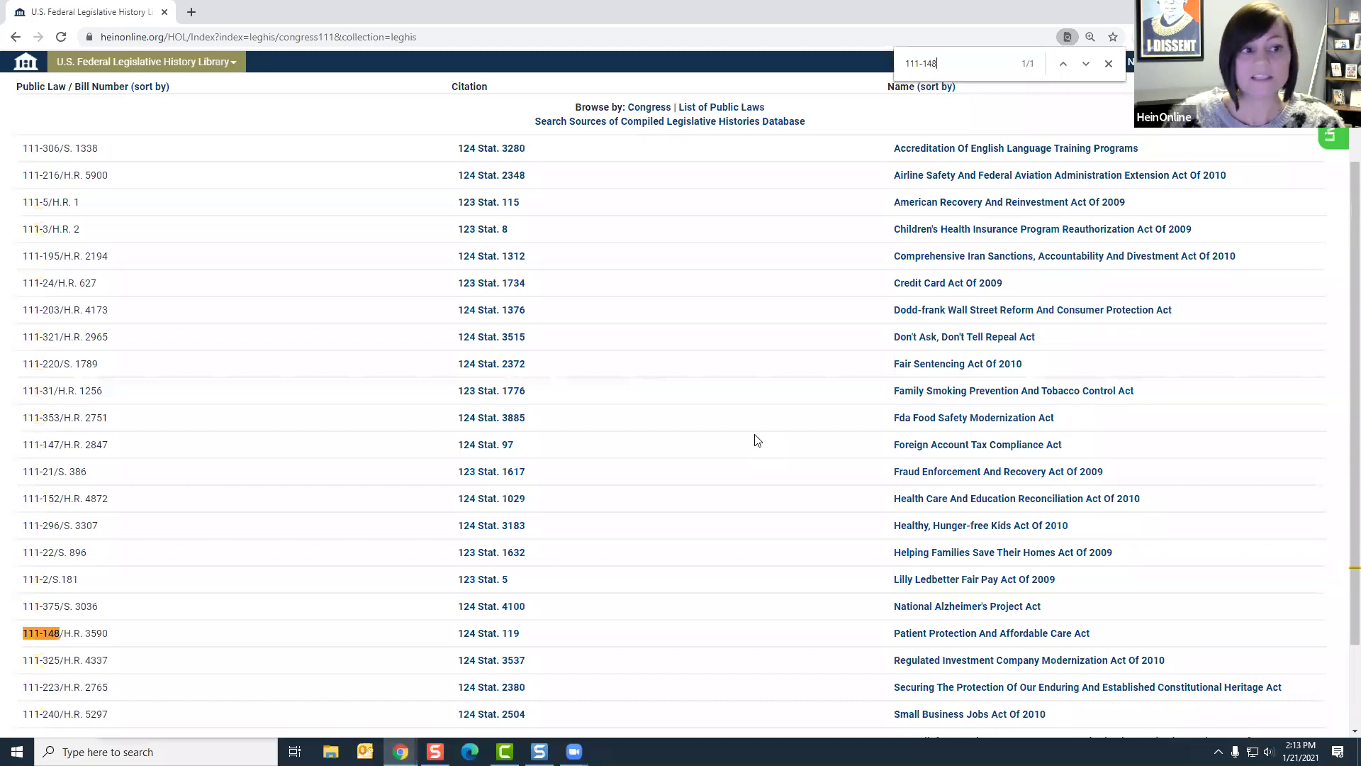
scroll(338, 461, down, 1)
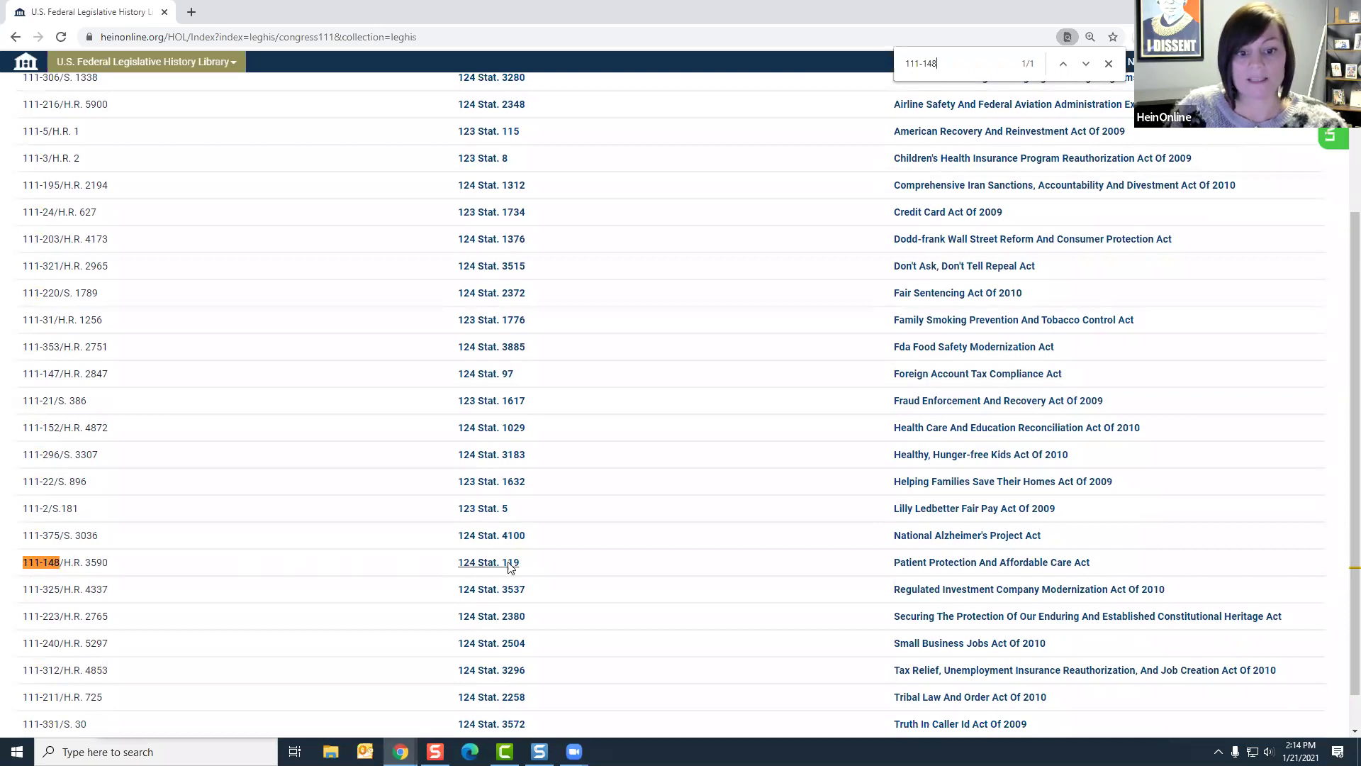
click(991, 563)
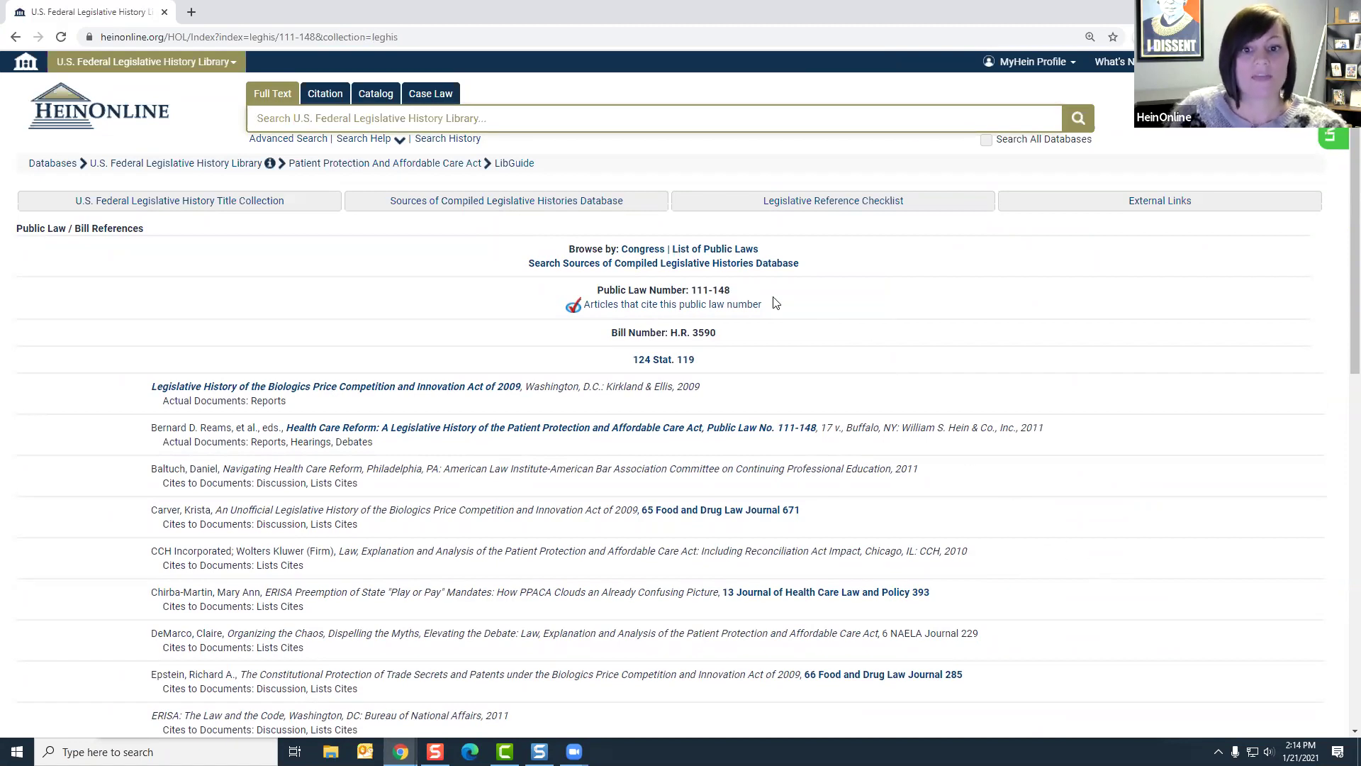
Step: Review the articles that cite Public Law 111-148 and return to the Act's reference page
click(640, 307)
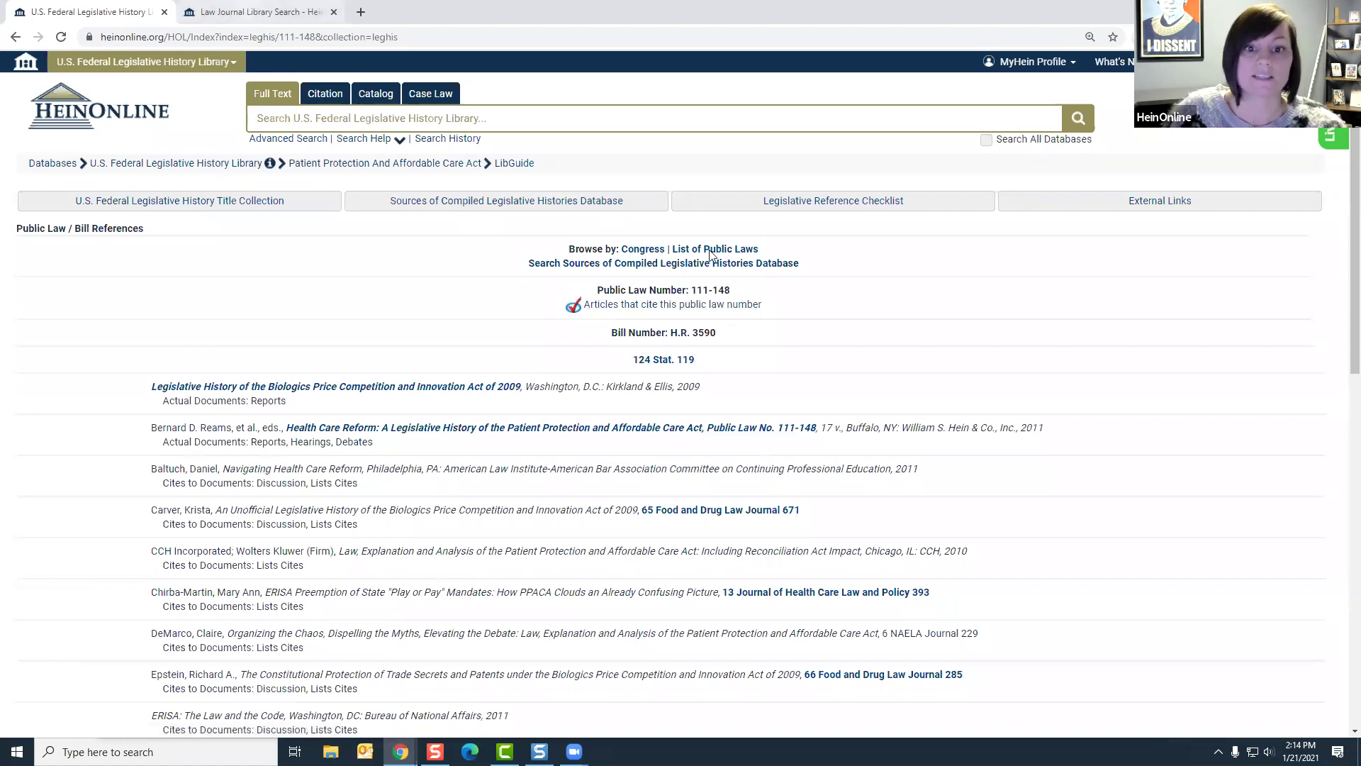
key(ctrl+Tab)
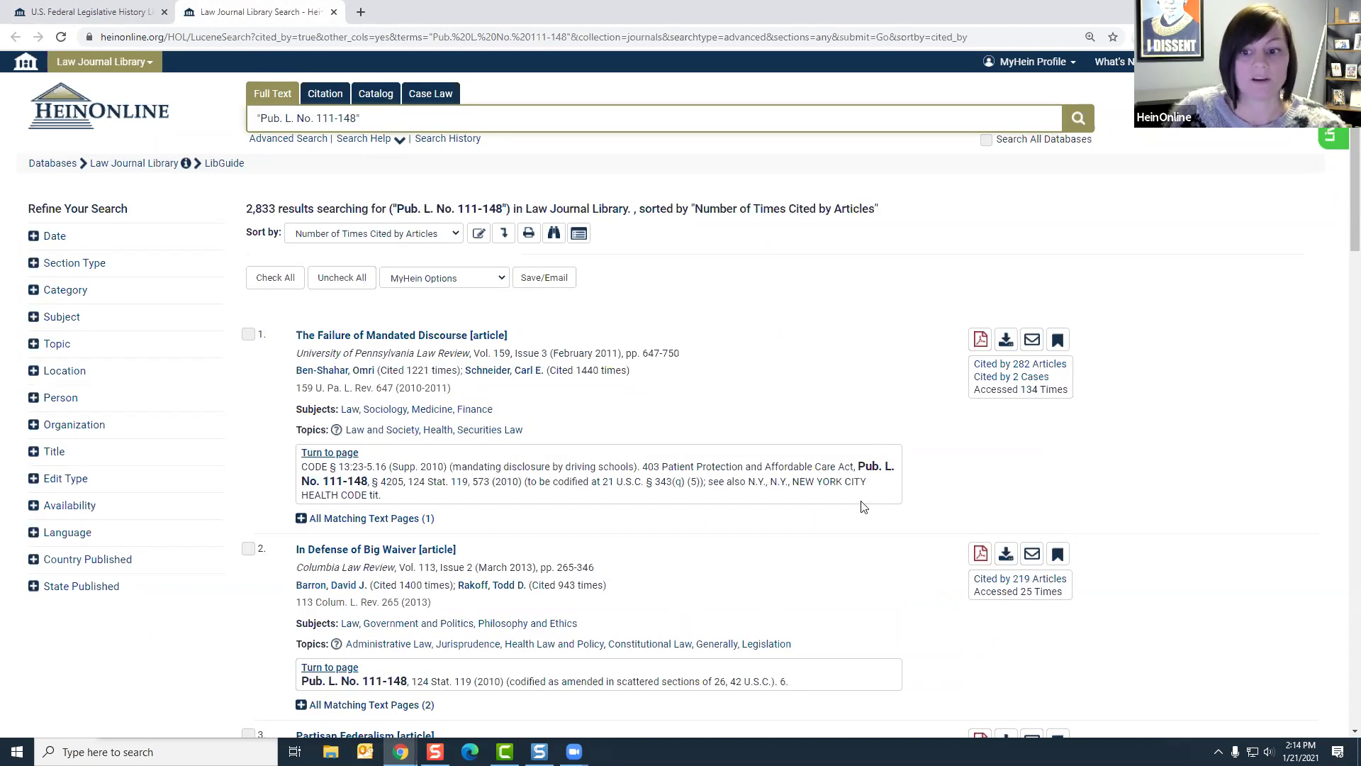
scroll(863, 507, down, 3)
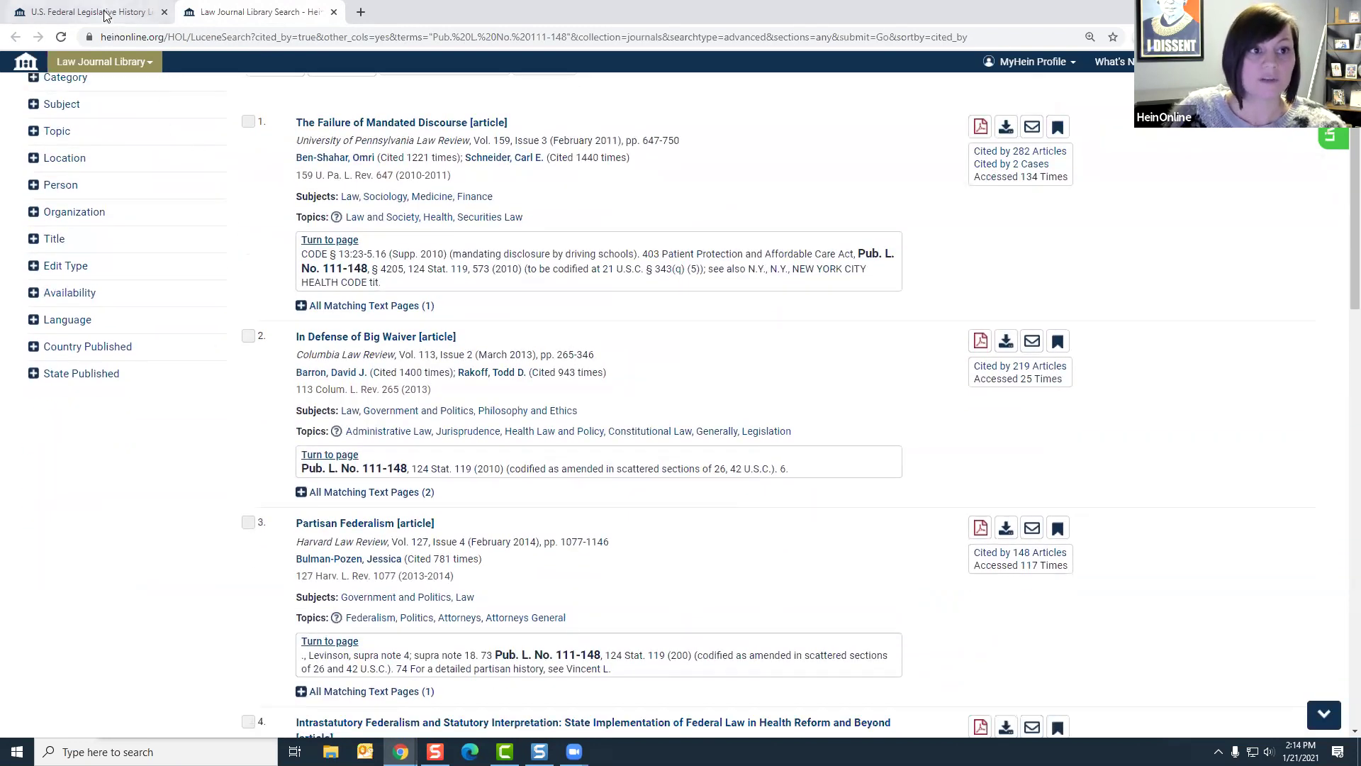
click(105, 16)
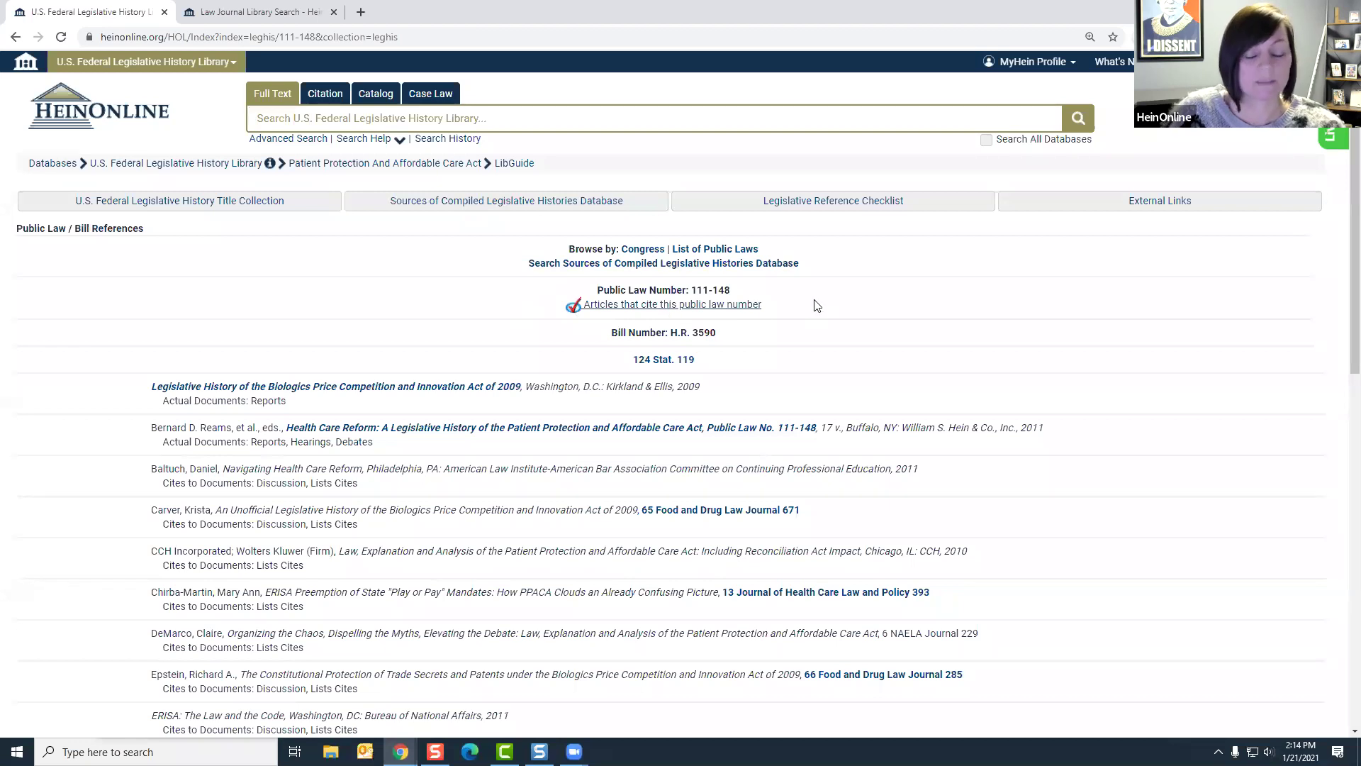
Step: Examine the article at 49 Harvard Journal on Legislation 135 from the Act's references, and close it and the citing-articles results
scroll(814, 306, down, 1)
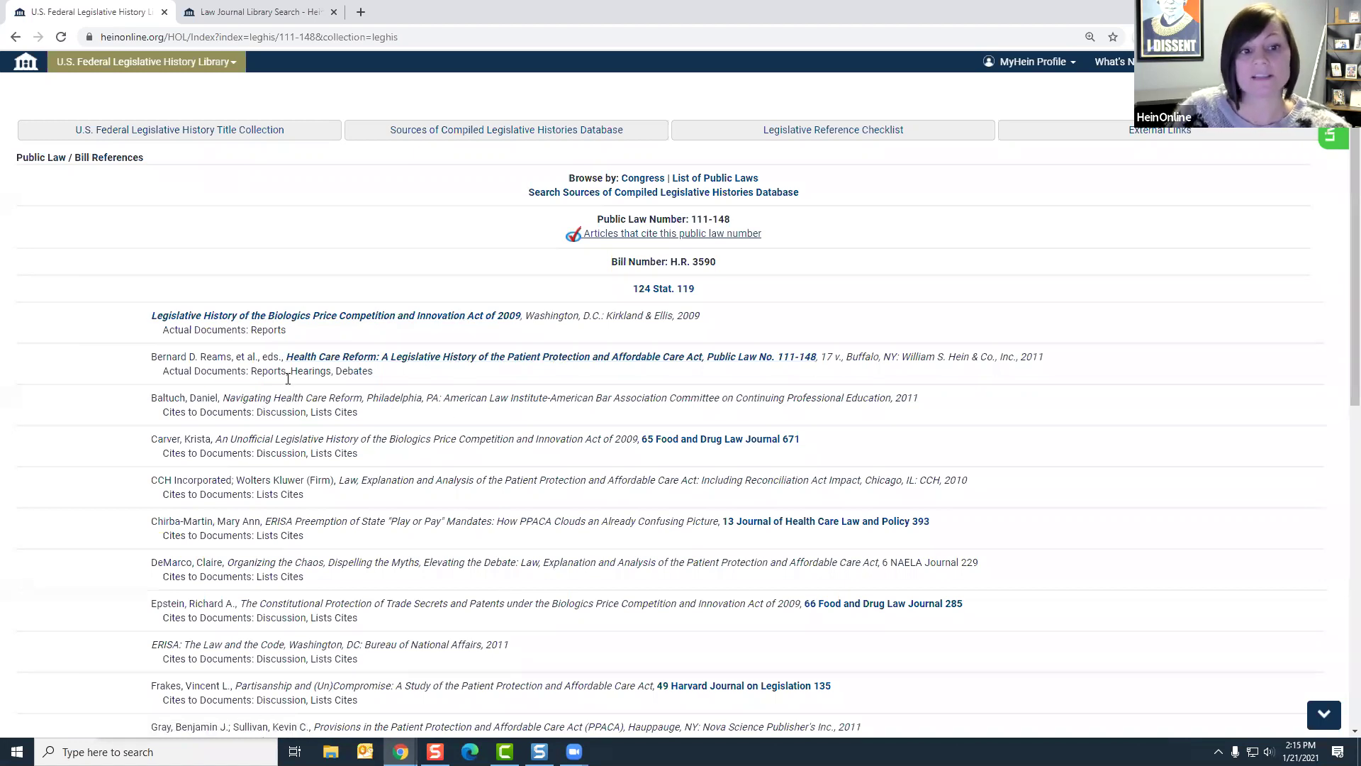
scroll(309, 436, down, 2)
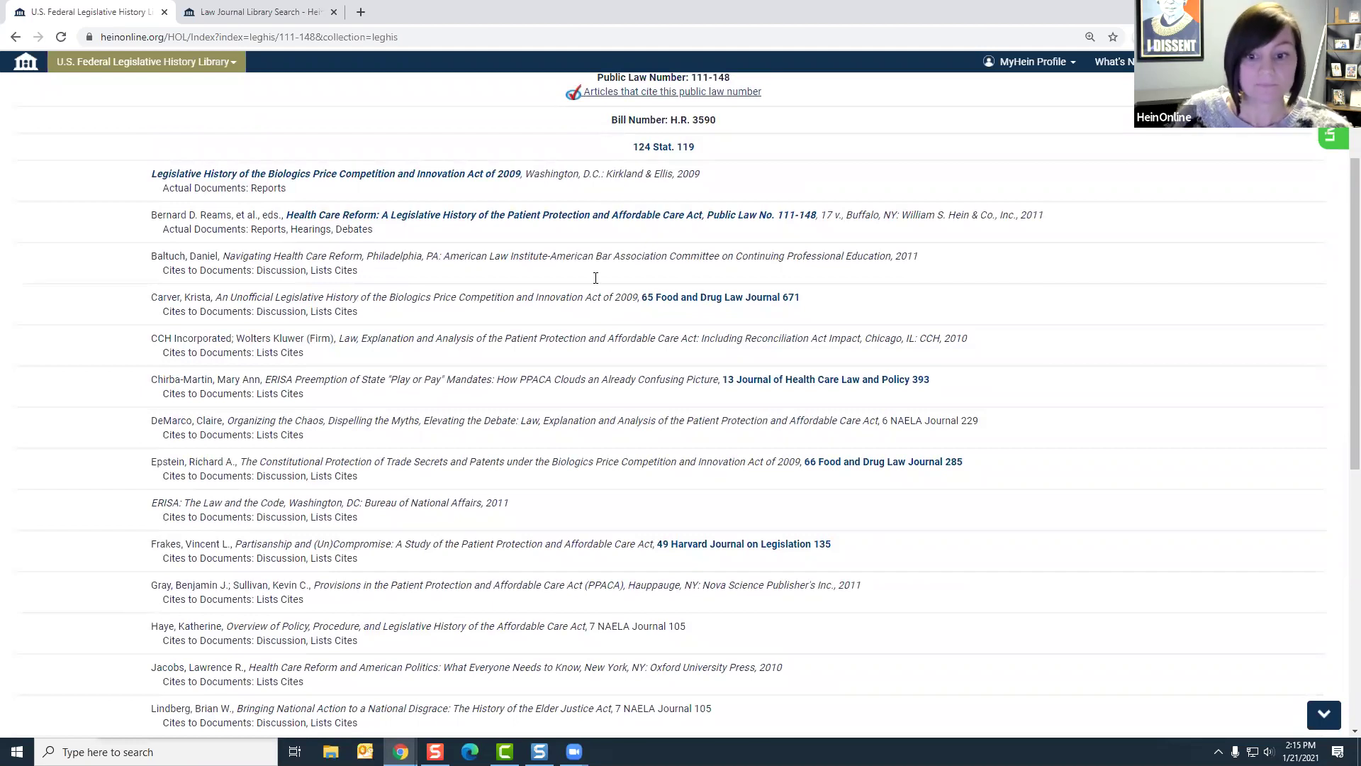
scroll(581, 501, down, 2)
middle_click(687, 410)
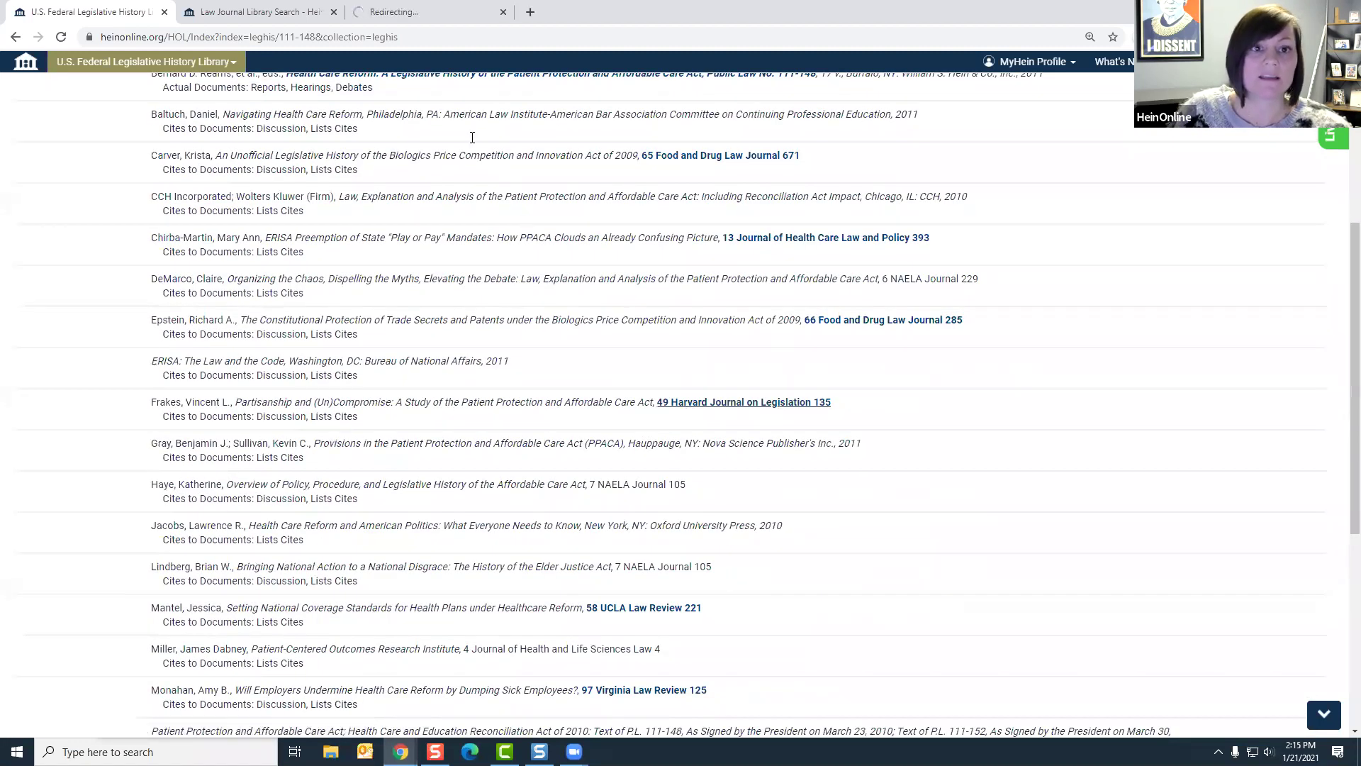
click(408, 12)
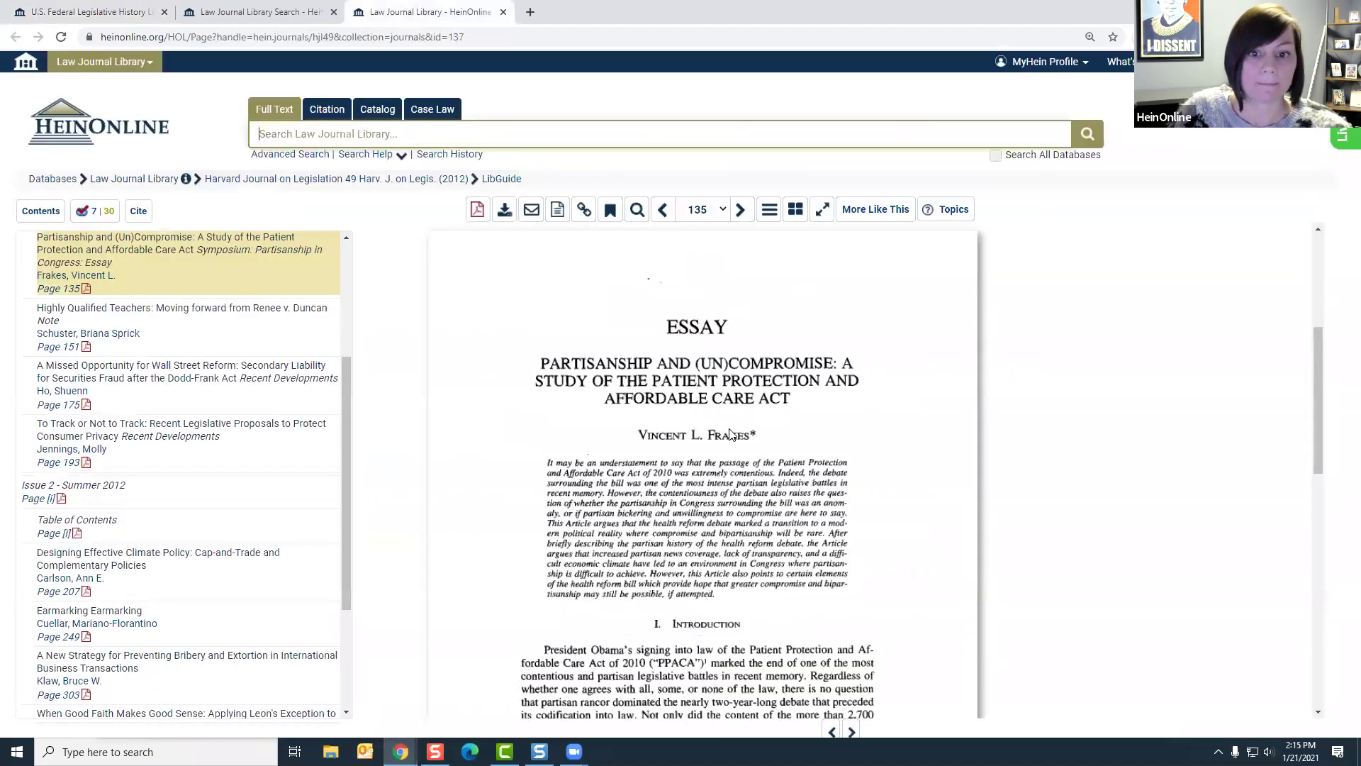
scroll(653, 394, down, 4)
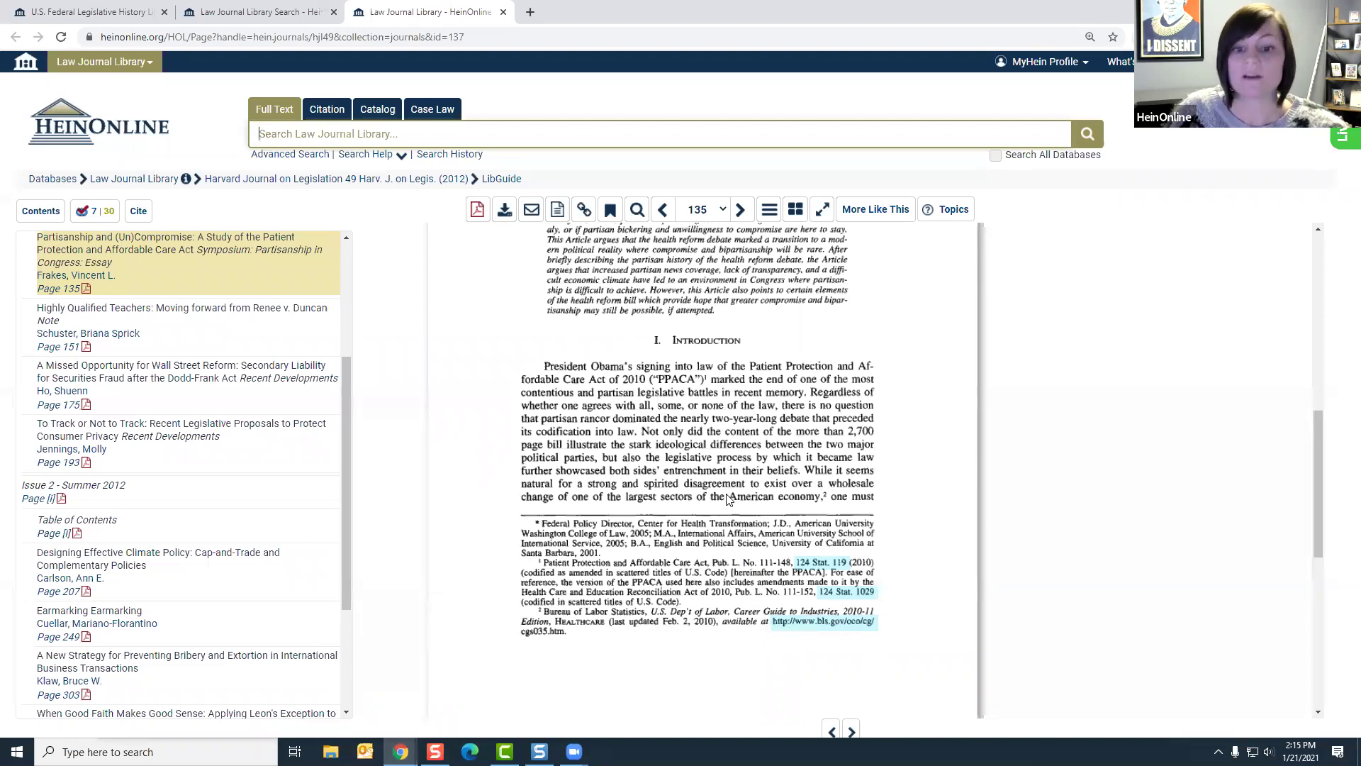
scroll(727, 498, up, 2)
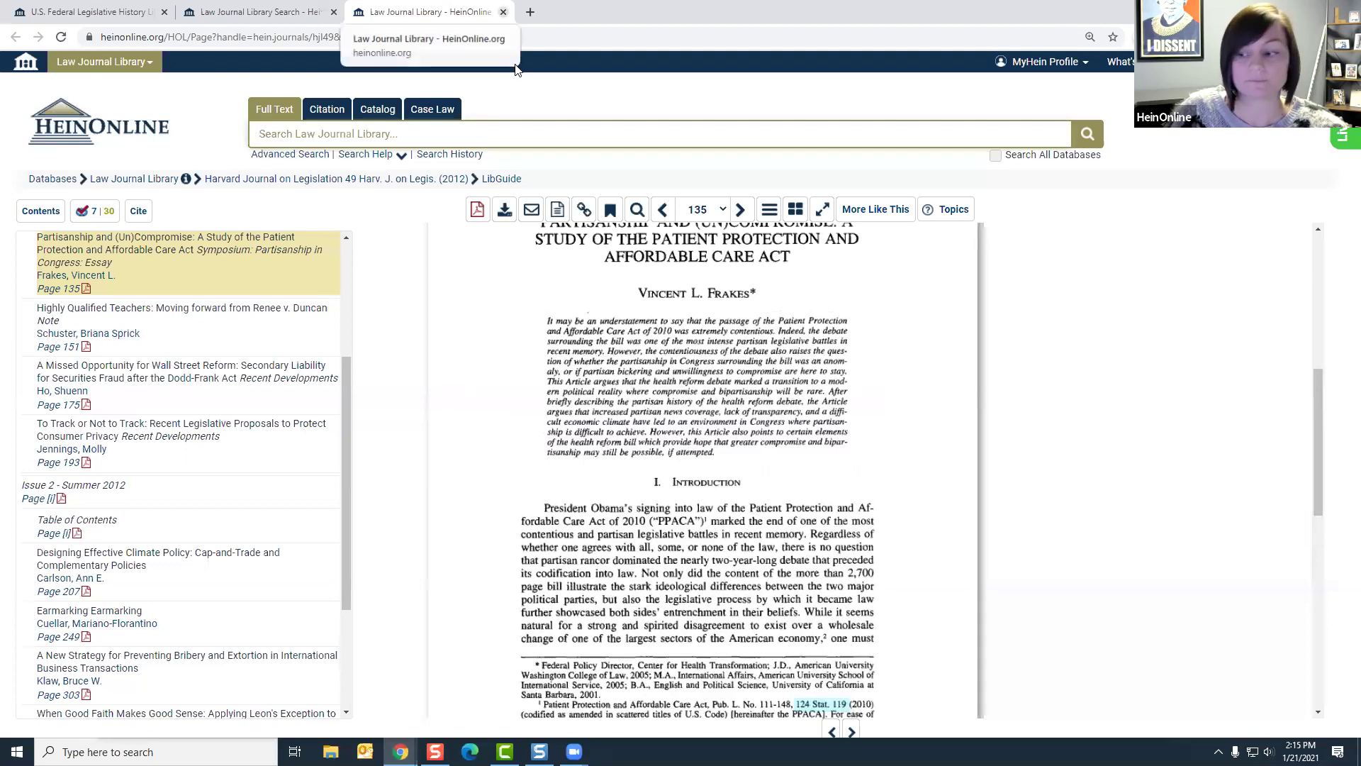
key(ctrl+w)
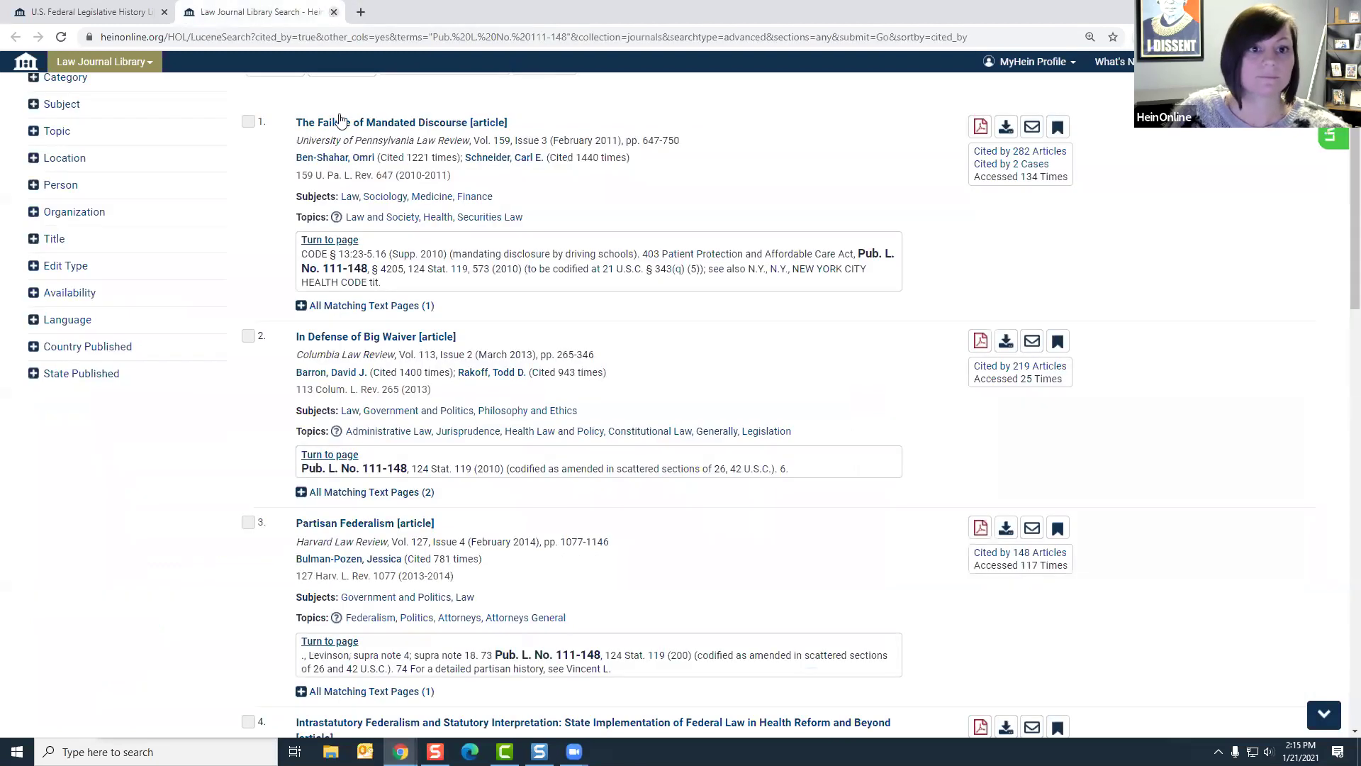
click(334, 13)
scroll(457, 270, up, 5)
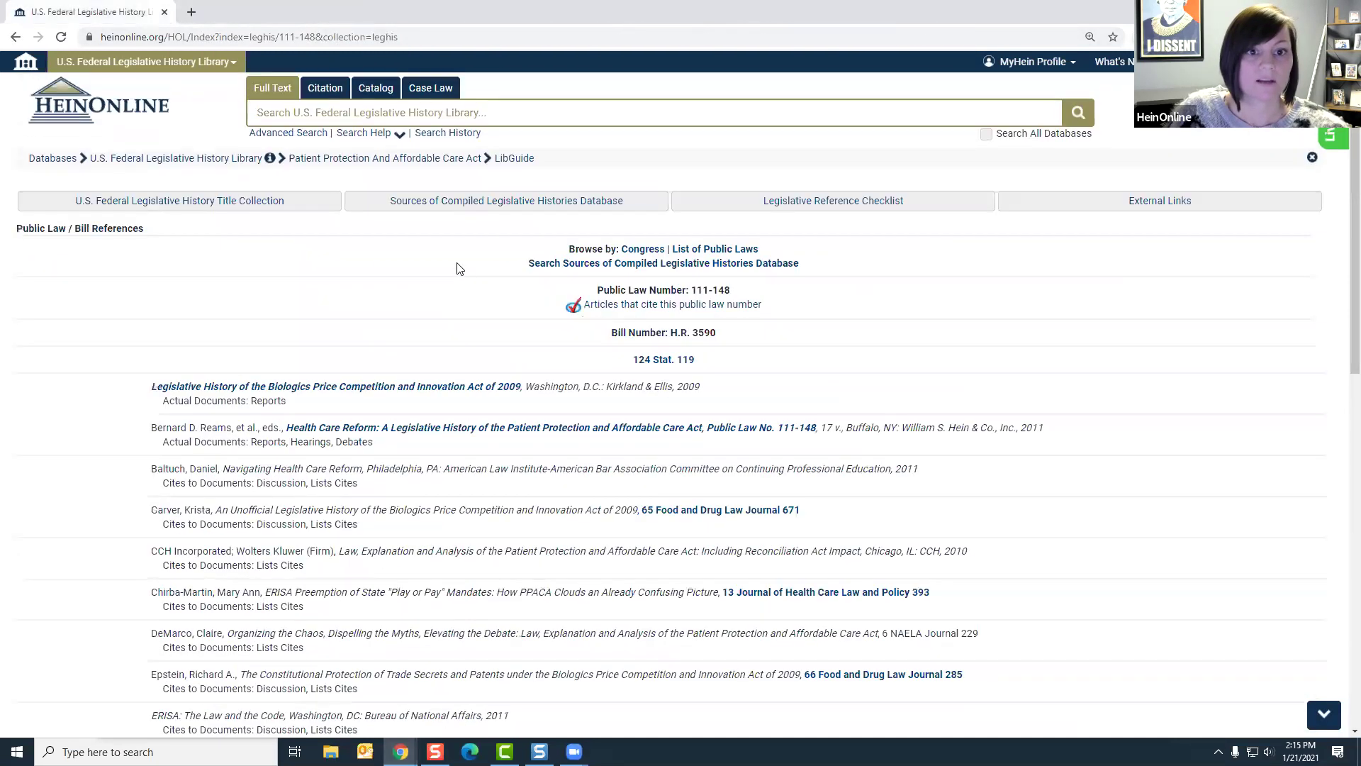
Step: View the Legislative Reference Checklist, return to the library, and open Important Legislative History Links from its external links
click(895, 211)
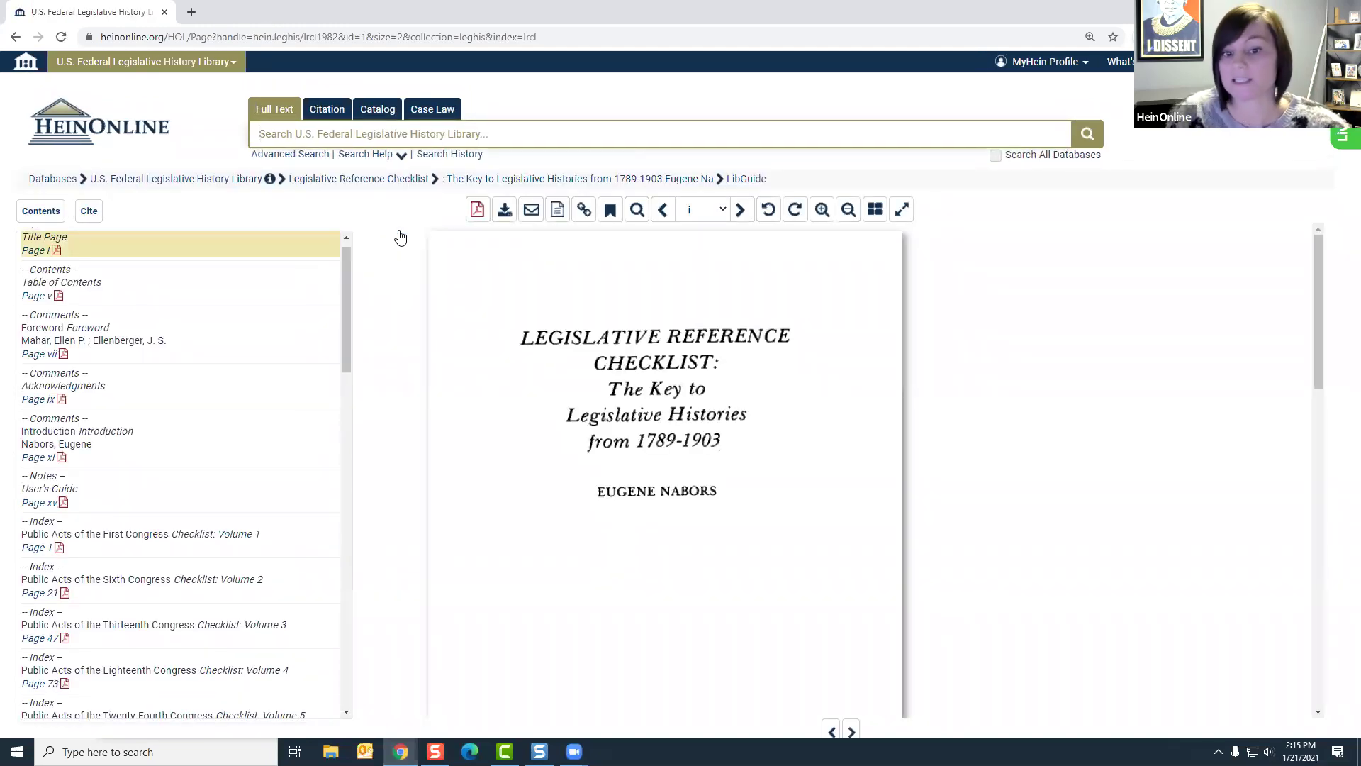
click(245, 182)
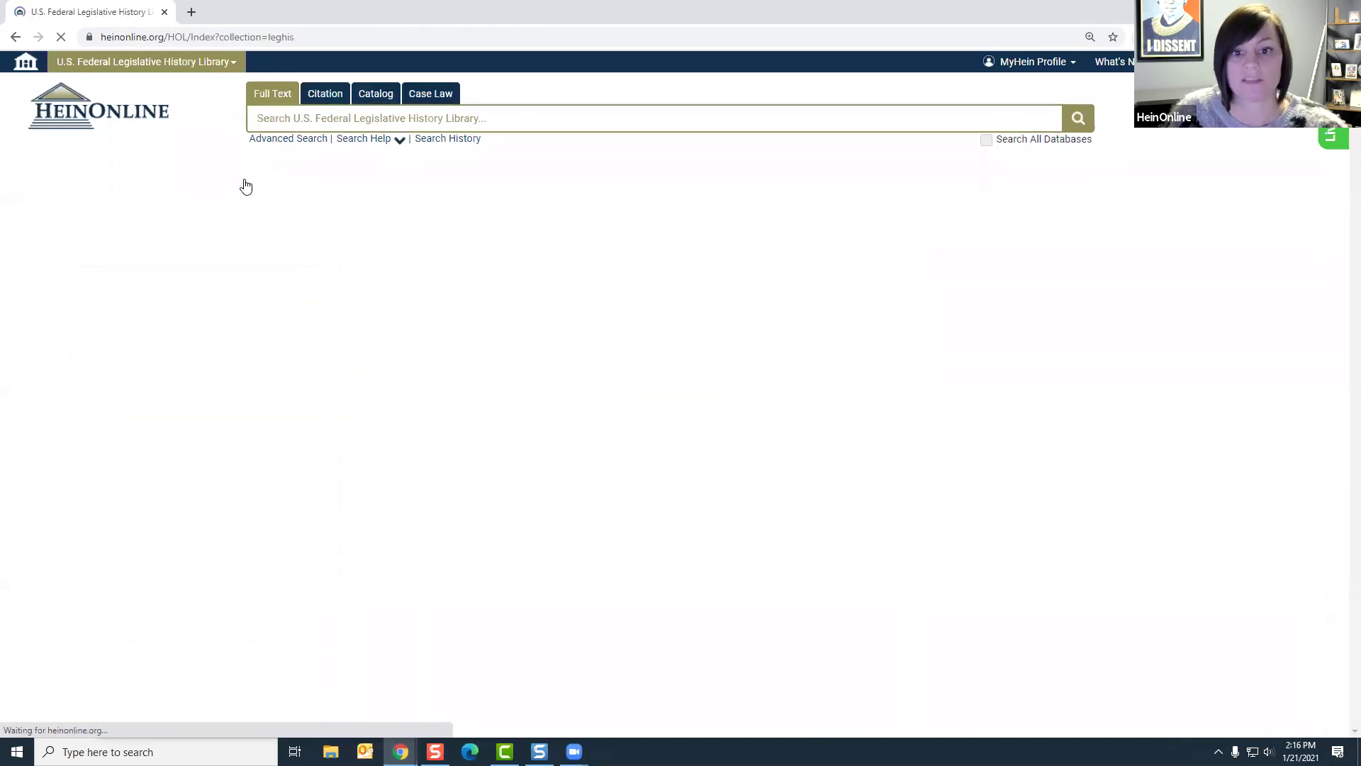
click(1239, 205)
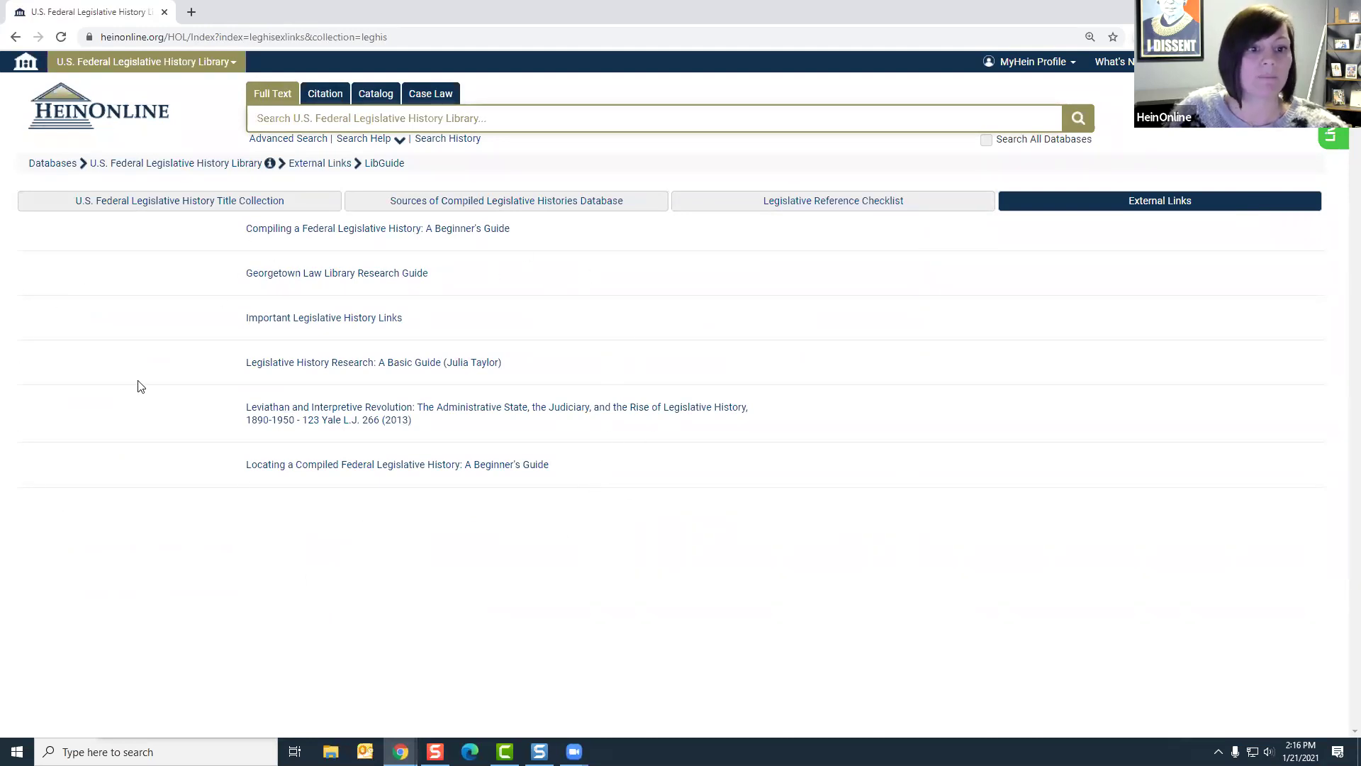
click(300, 319)
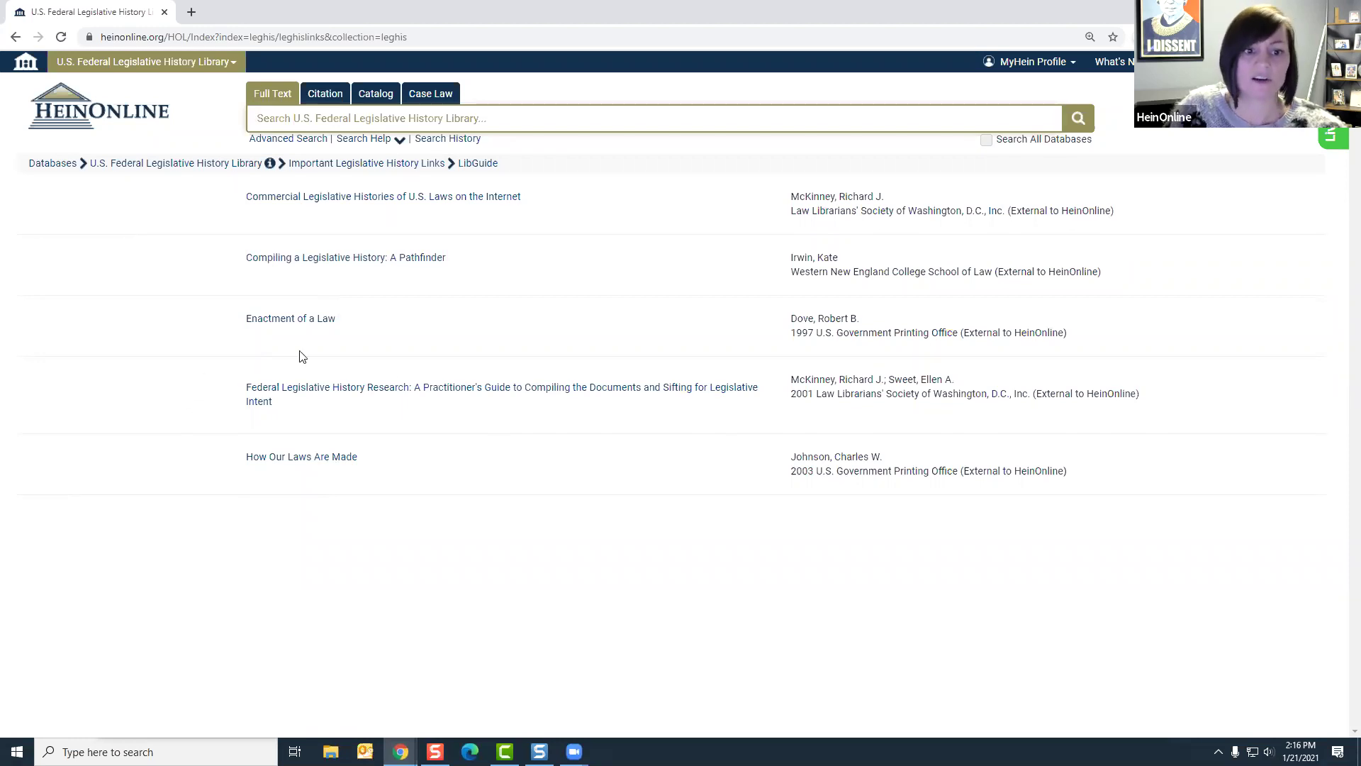
Step: Skim the external guide on Federal Legislative History Research for compiling documents and sifting for legislative intent, and close it
click(455, 392)
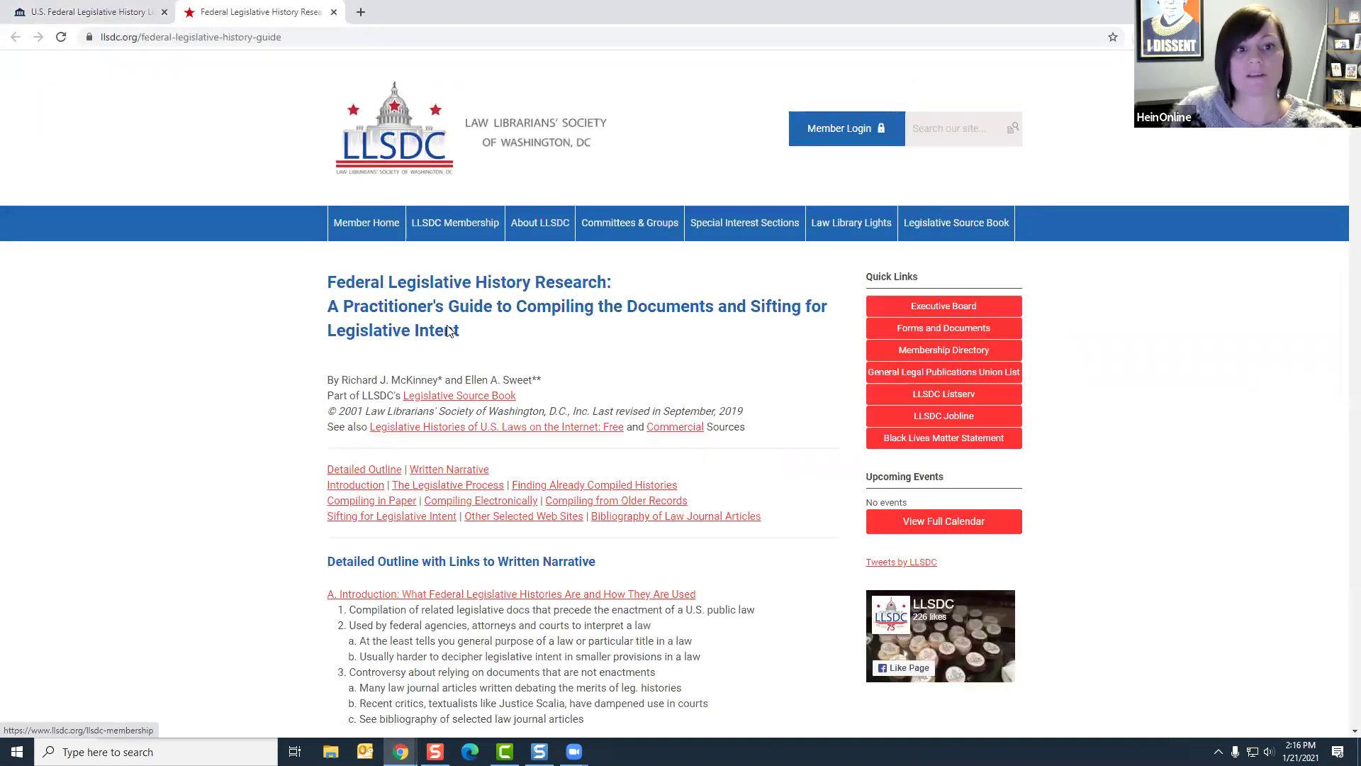
scroll(308, 366, down, 3)
scroll(298, 340, down, 8)
scroll(297, 340, down, 8)
scroll(298, 340, up, 14)
scroll(298, 339, up, 10)
click(334, 12)
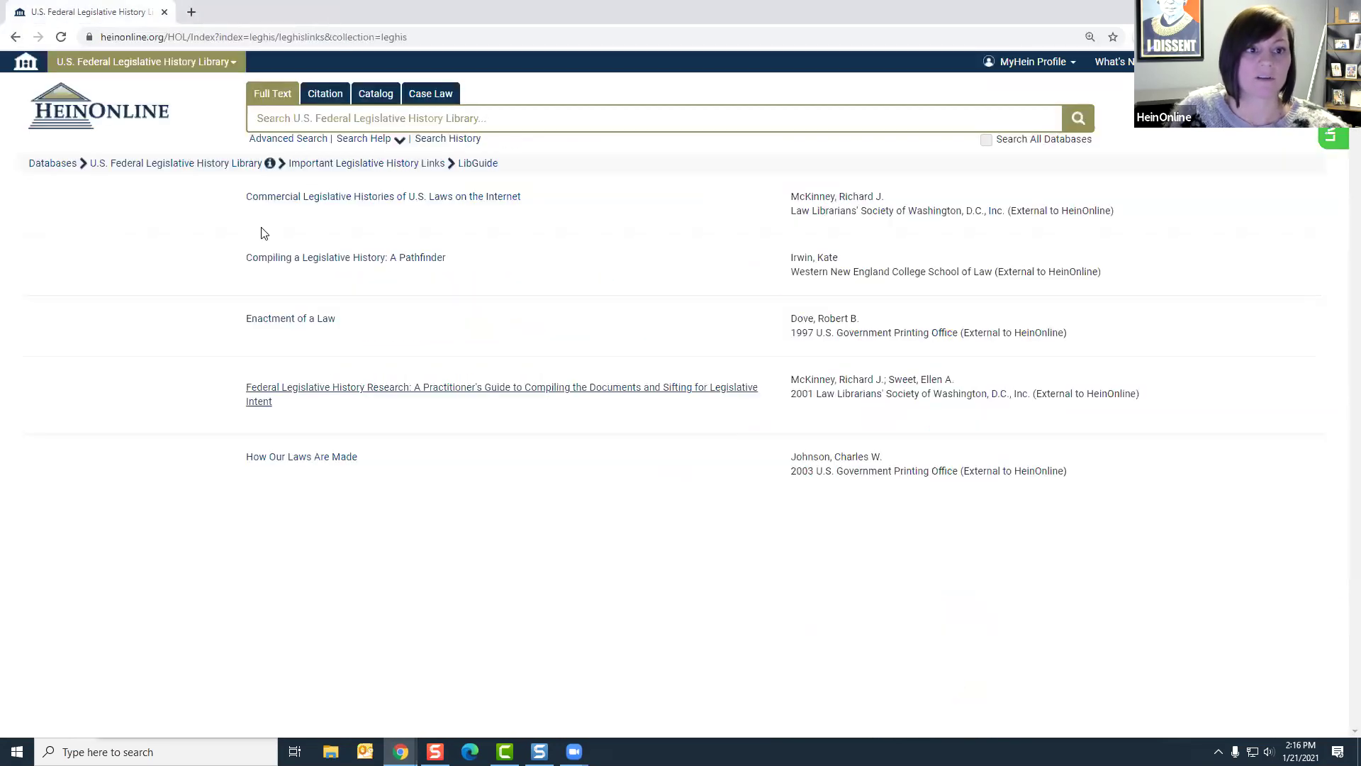
Step: Open the LibGuide for the U.S. Federal Legislative History Library and view its Browse section
click(482, 163)
click(110, 19)
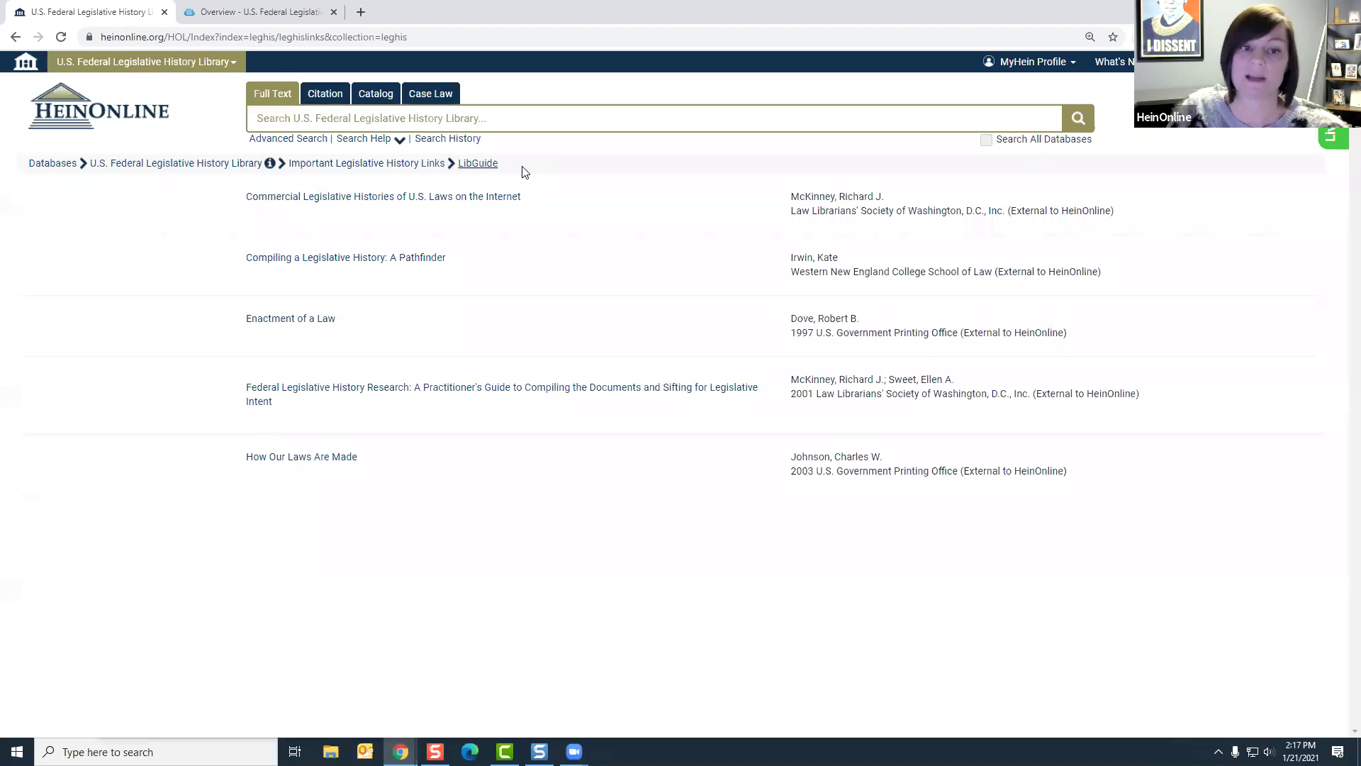
click(489, 164)
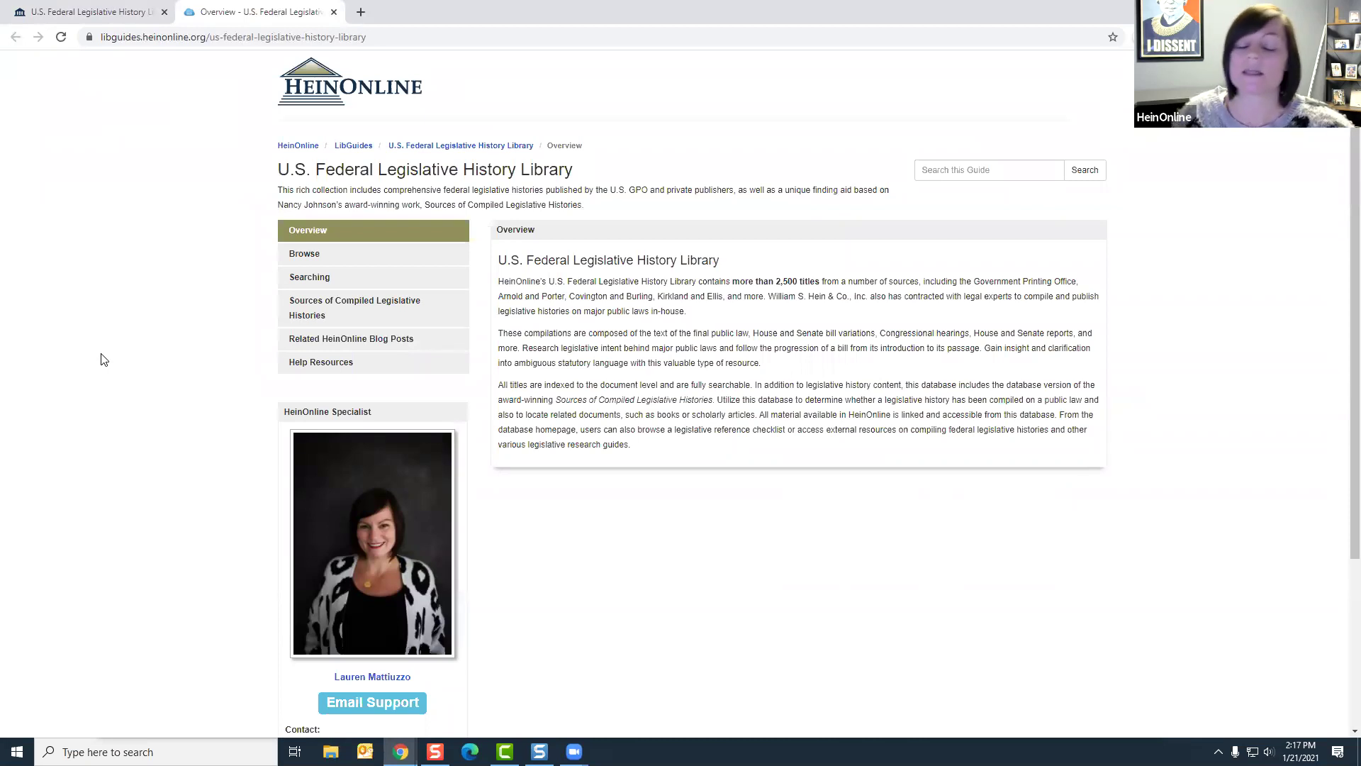
click(303, 260)
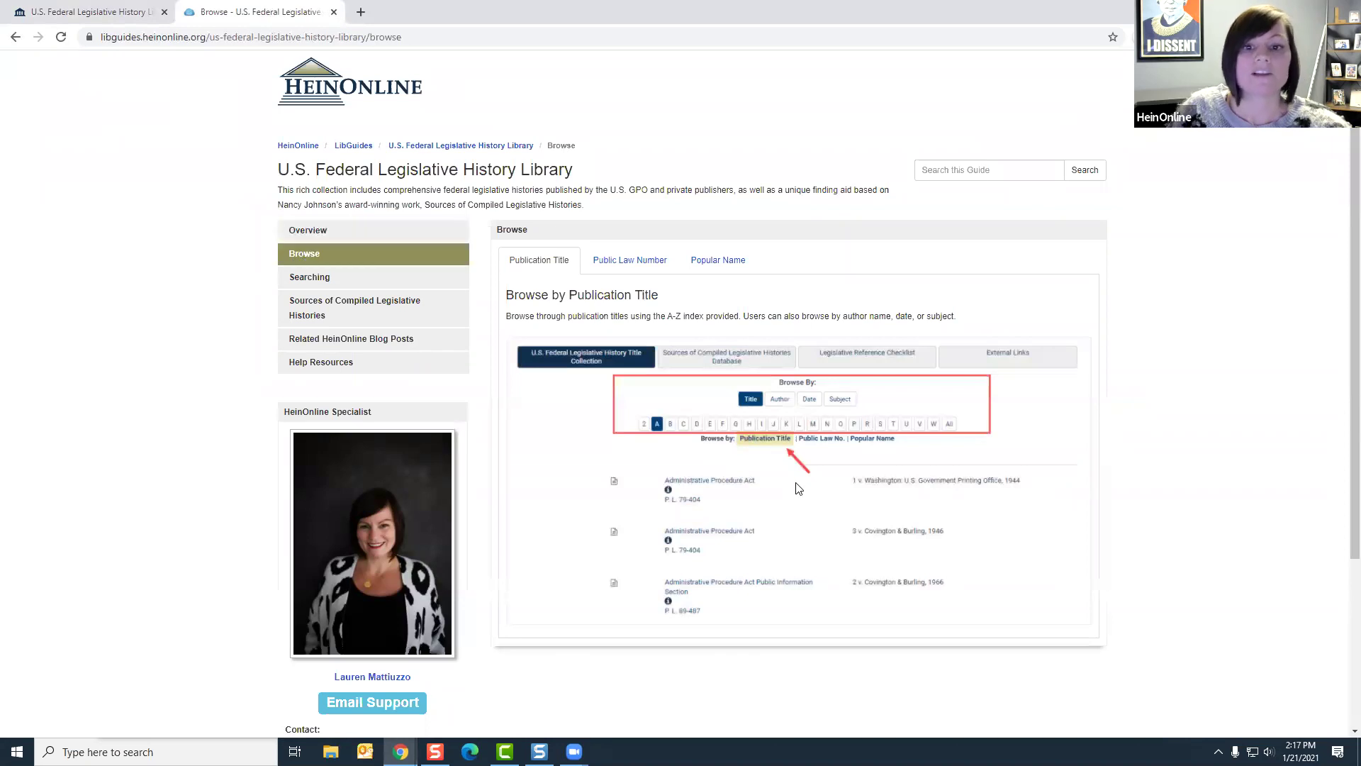
Step: Review the search example and the Advanced Search instructions in the LibGuide's Searching section
click(328, 279)
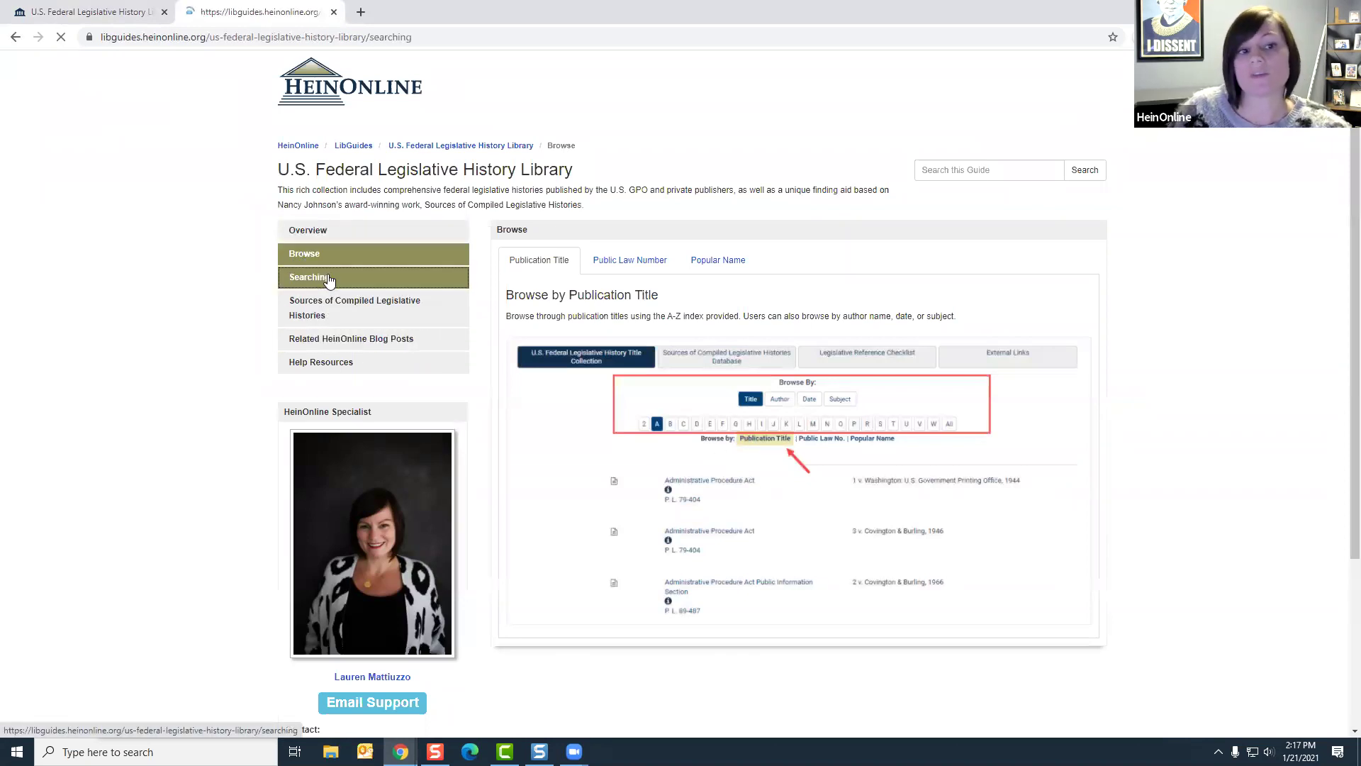
scroll(611, 554, down, 6)
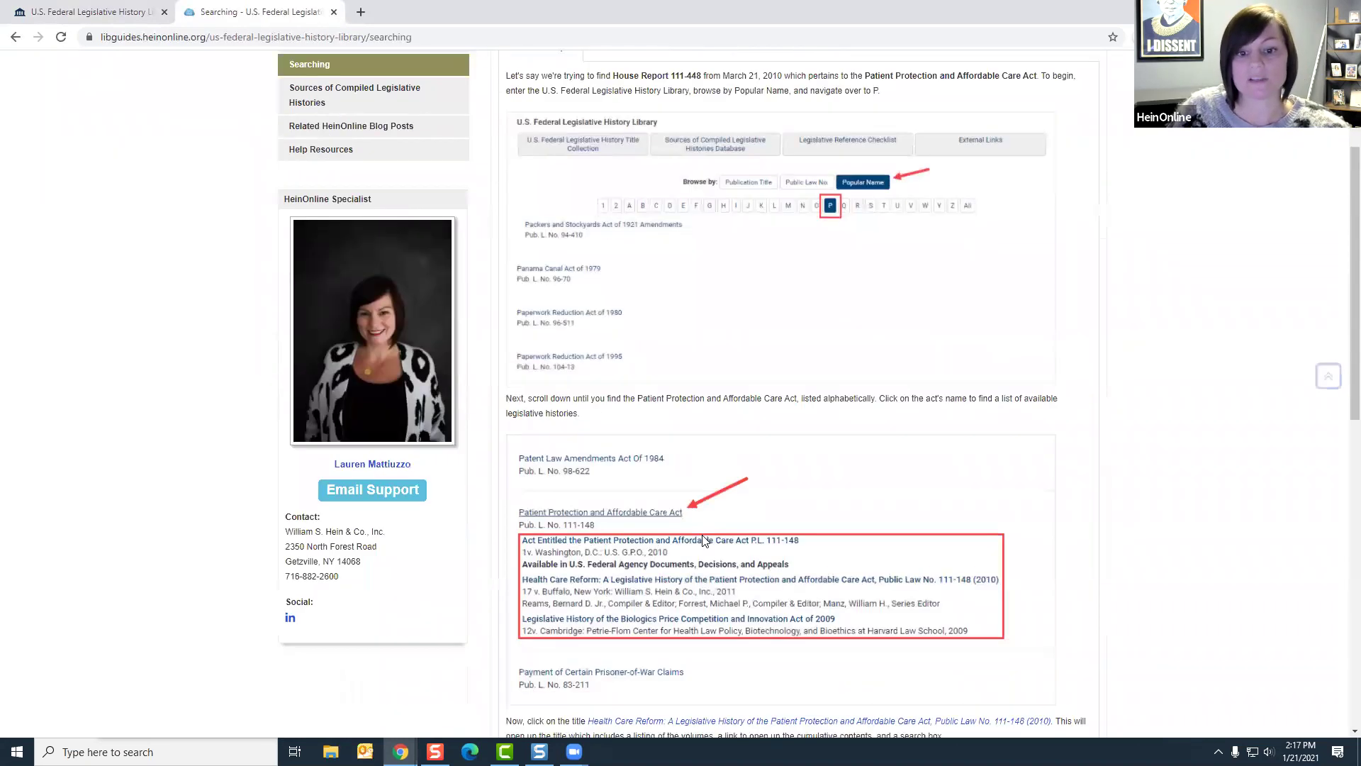
scroll(705, 541, up, 4)
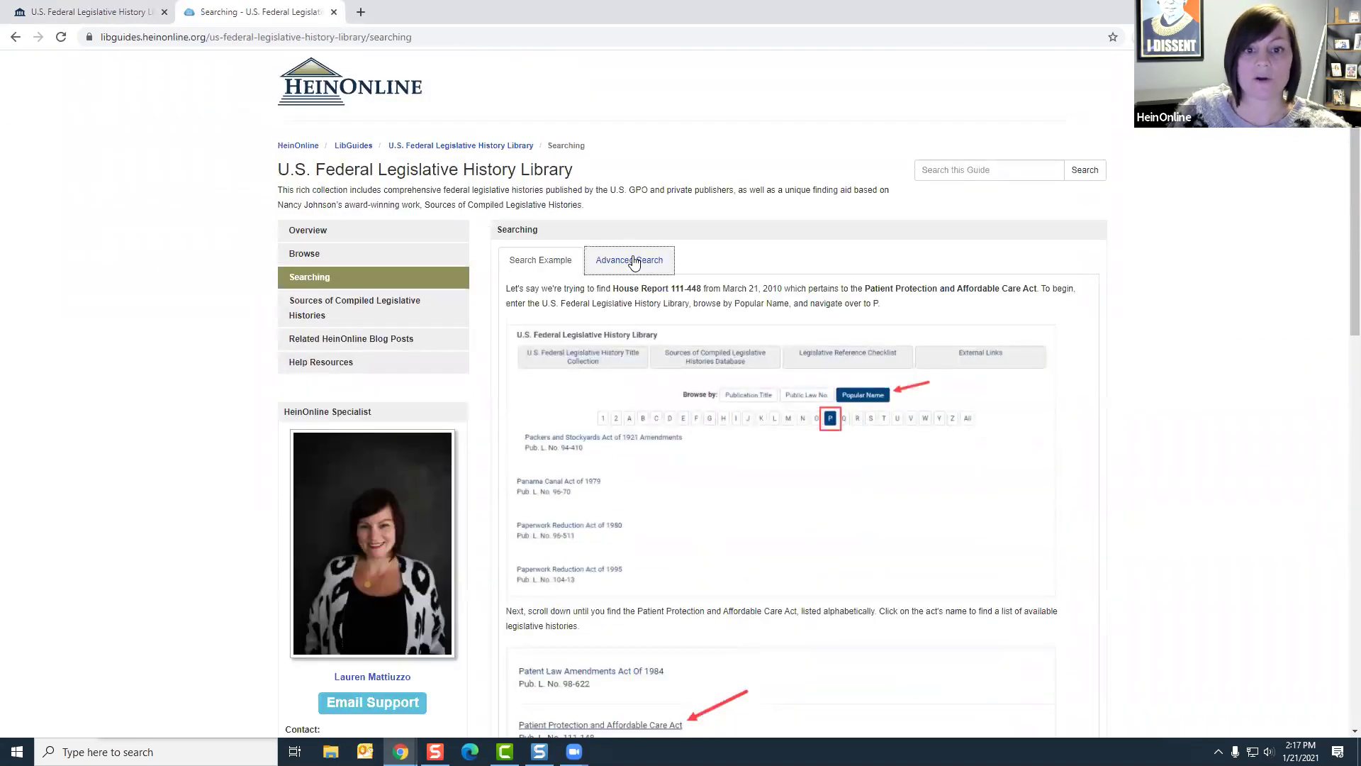
click(630, 259)
scroll(845, 418, down, 1)
scroll(844, 418, down, 4)
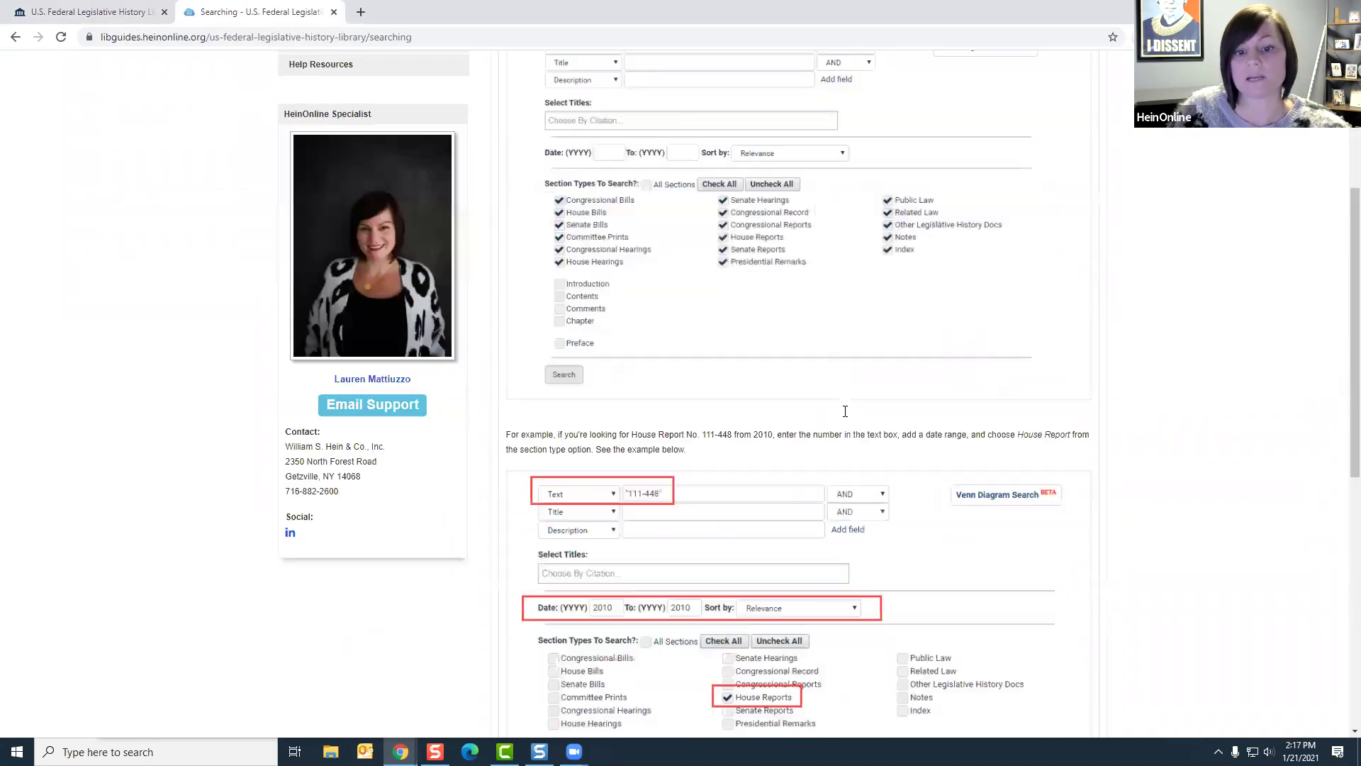
scroll(845, 418, up, 4)
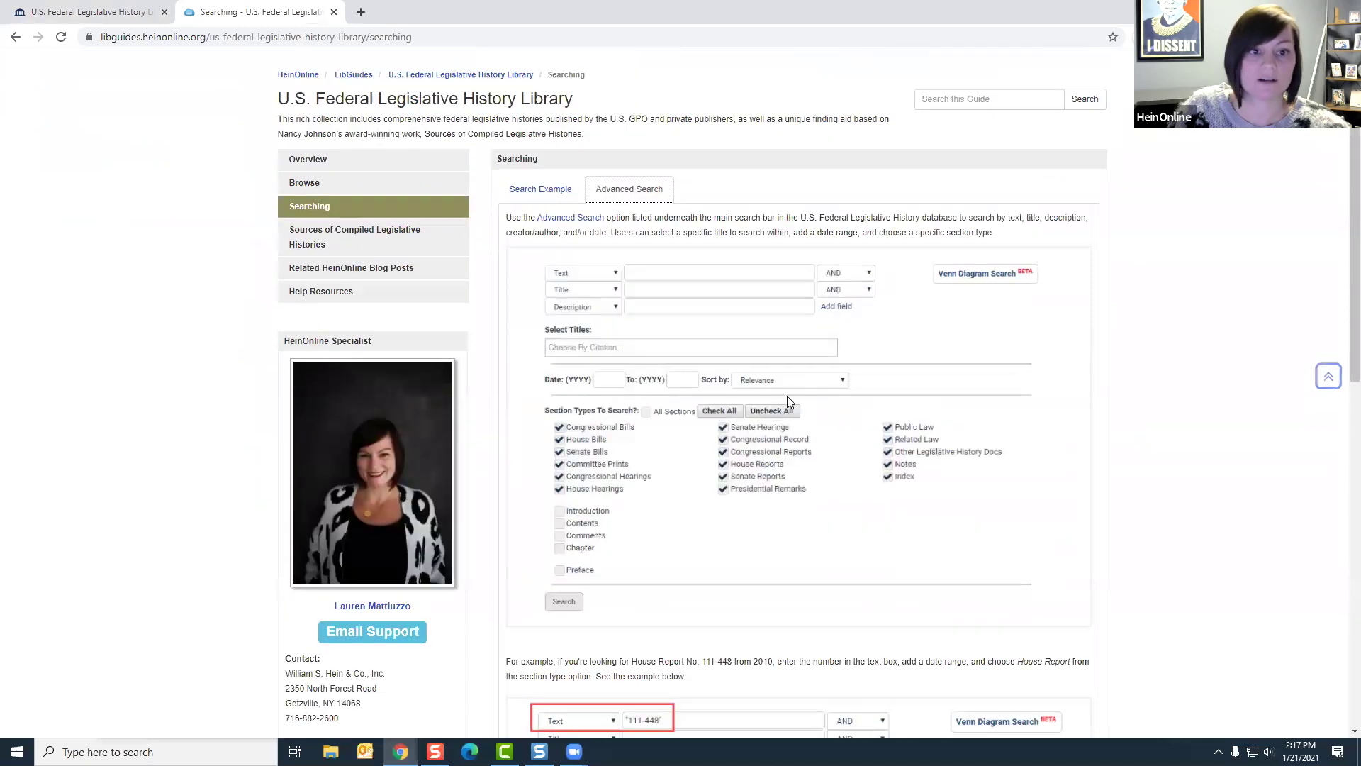
Step: View the LibGuide's pages on Sources of Compiled Legislative Histories and Related HeinOnline Blog Posts
click(353, 236)
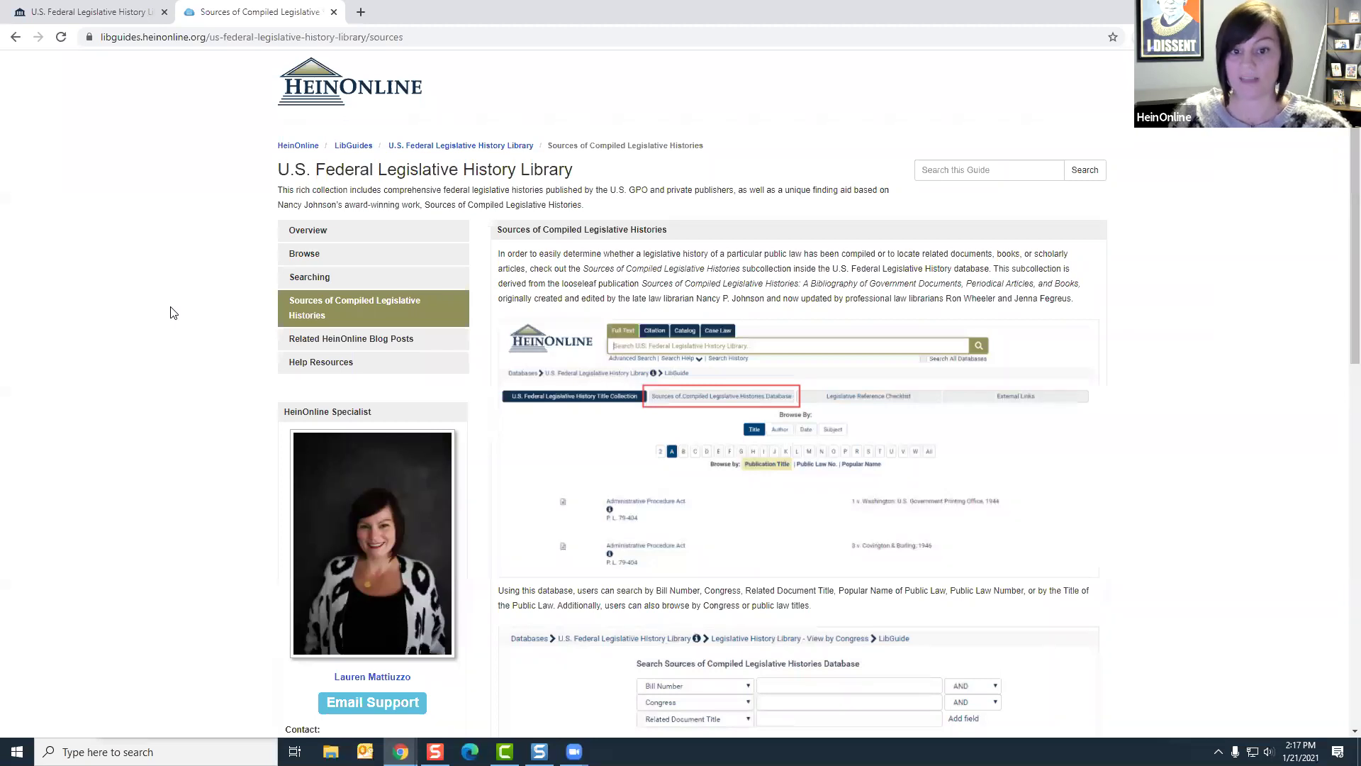
click(344, 341)
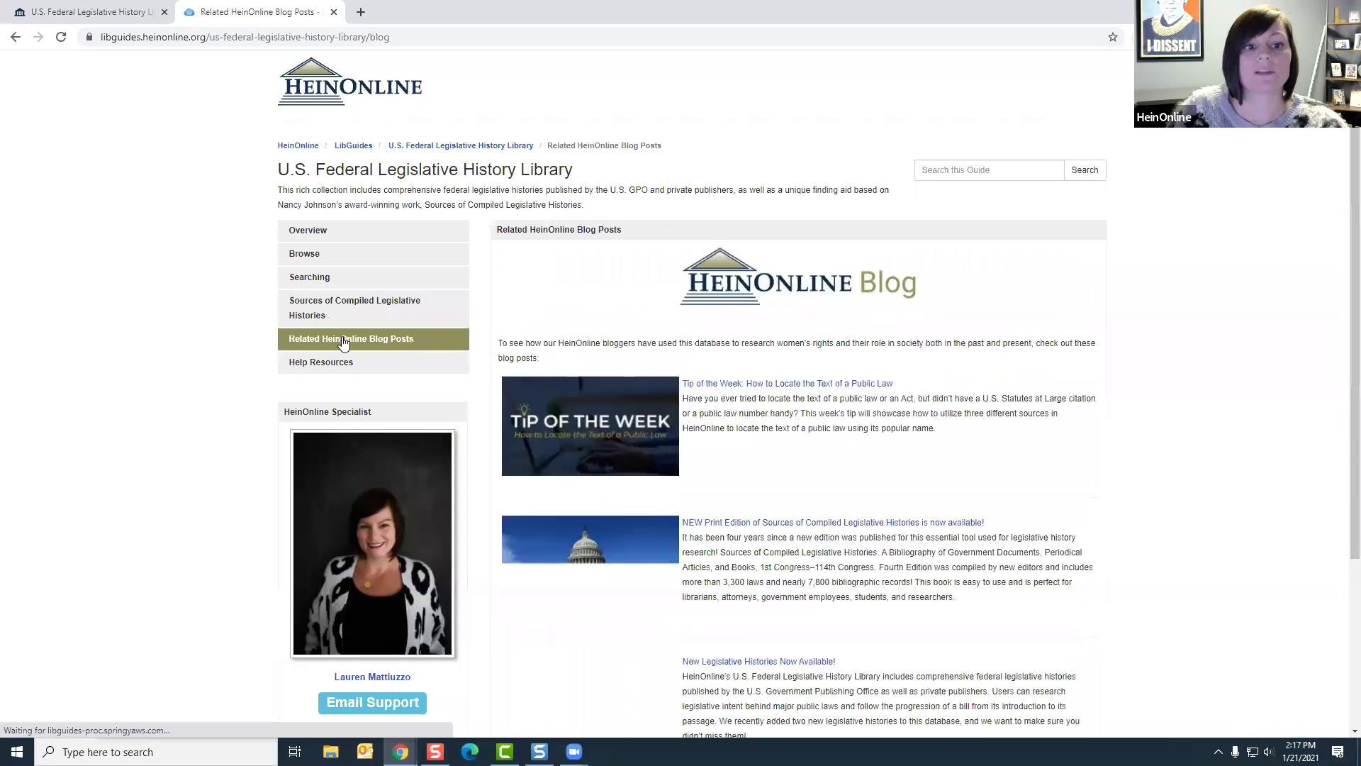
scroll(642, 415, down, 2)
scroll(643, 415, down, 2)
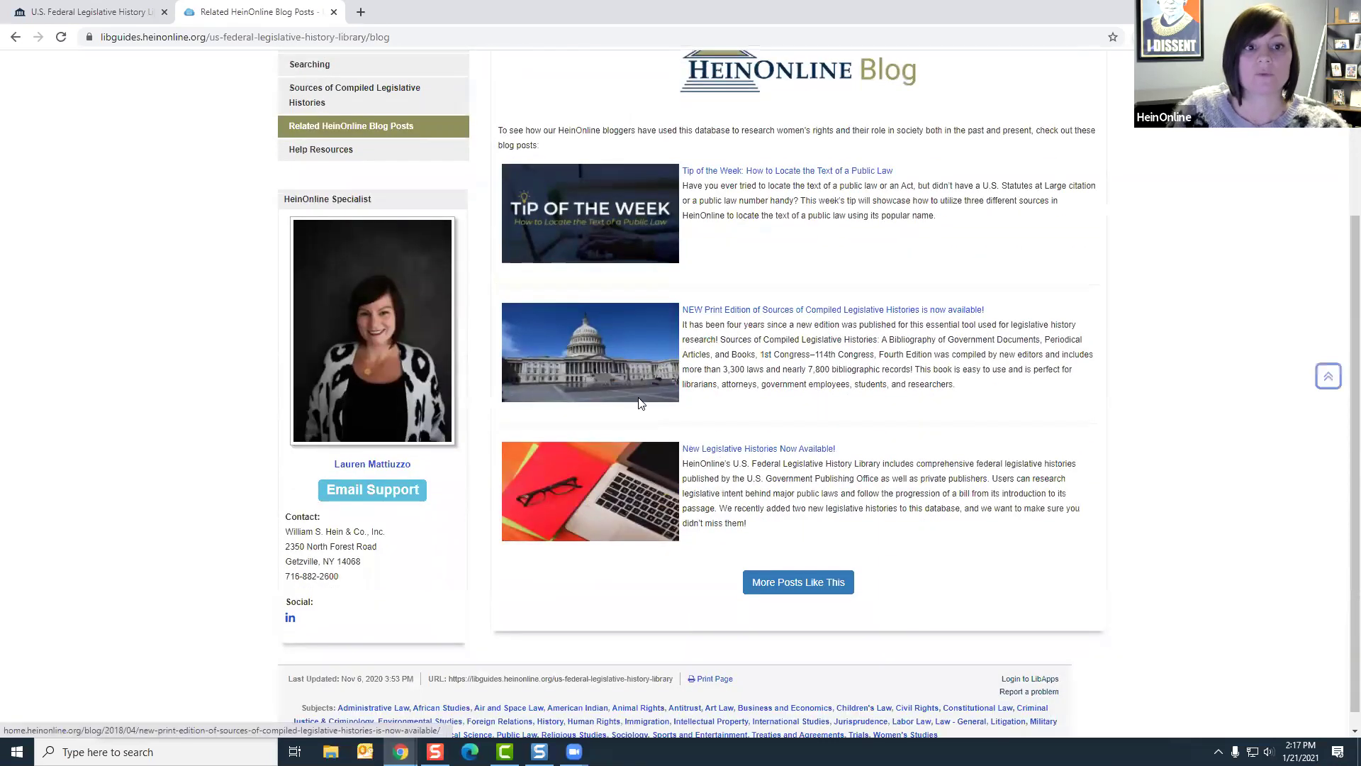
Step: Open more related posts on the HeinOnline Blog and skim the list of U.S. Federal Legislative History articles
click(823, 581)
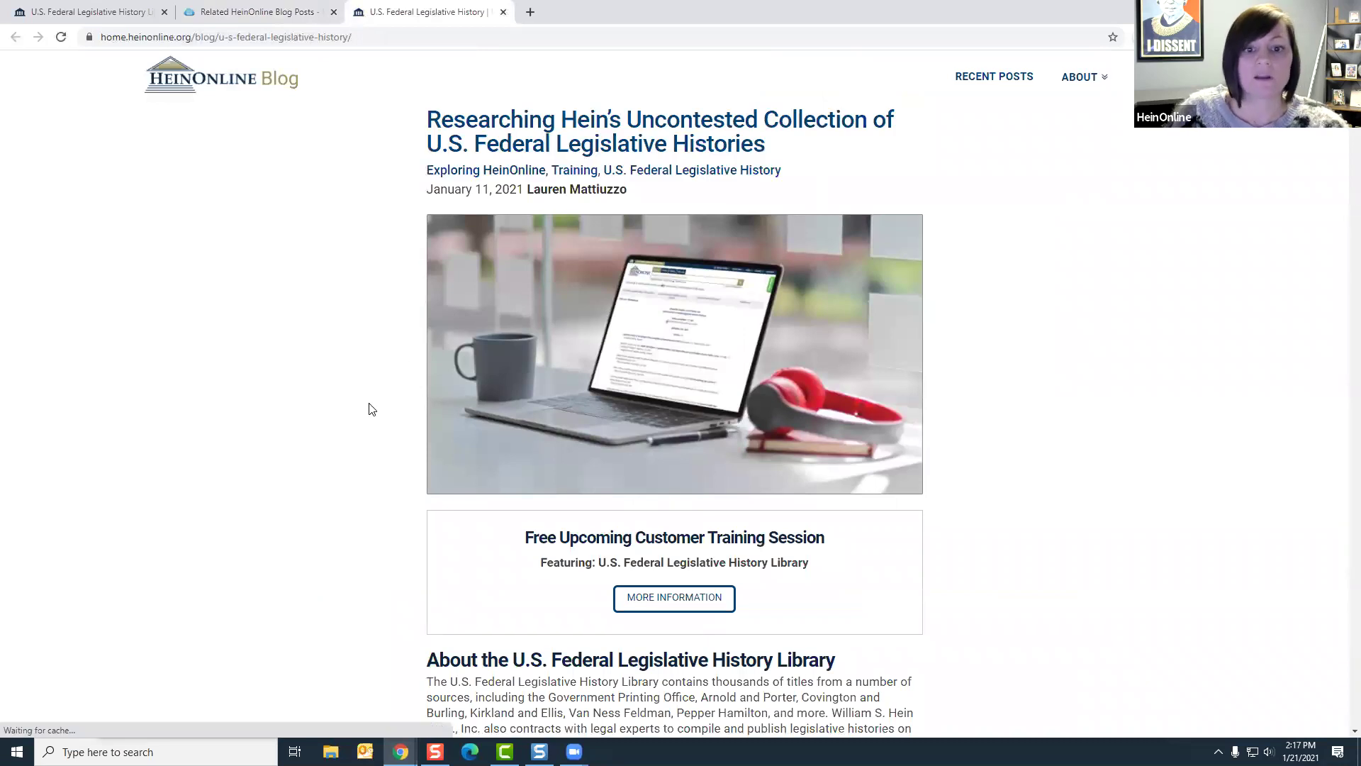
scroll(368, 379, down, 4)
scroll(368, 379, down, 14)
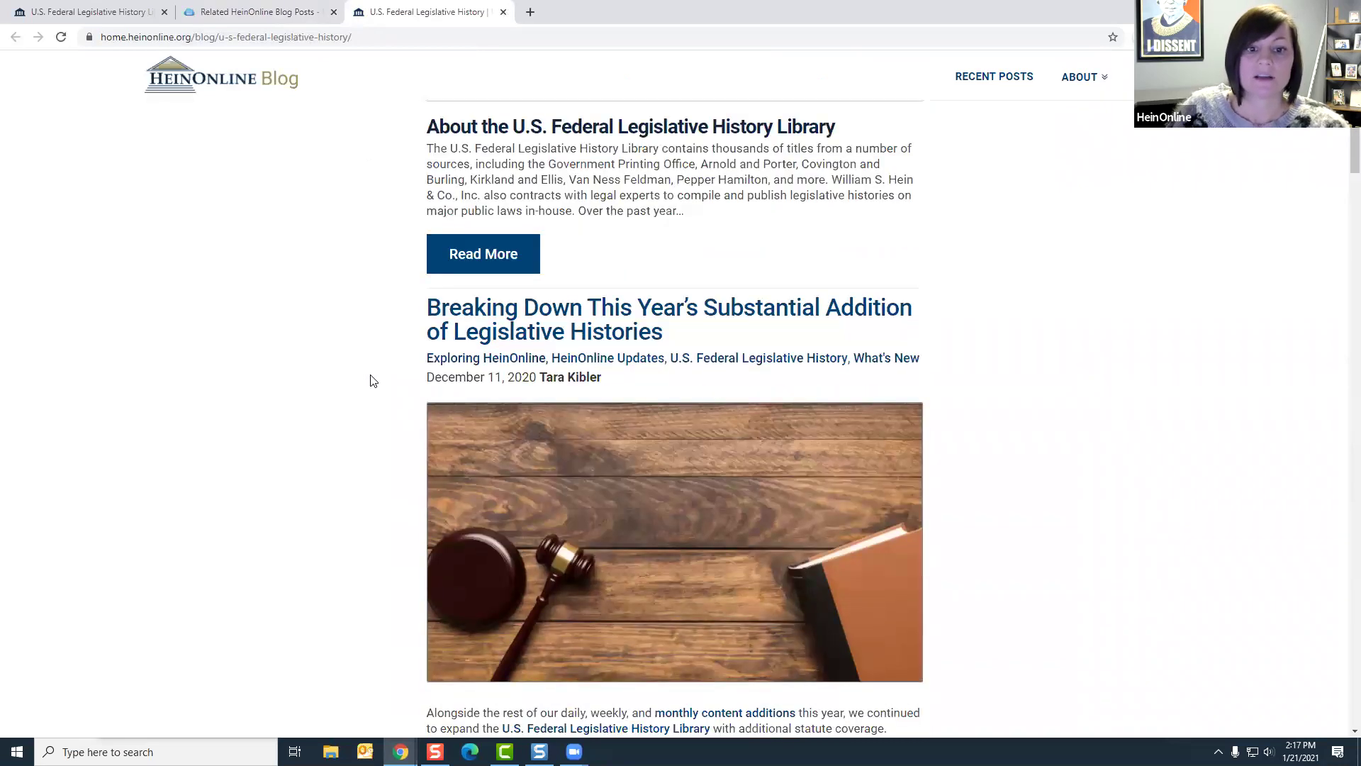
scroll(374, 380, down, 17)
scroll(374, 380, down, 11)
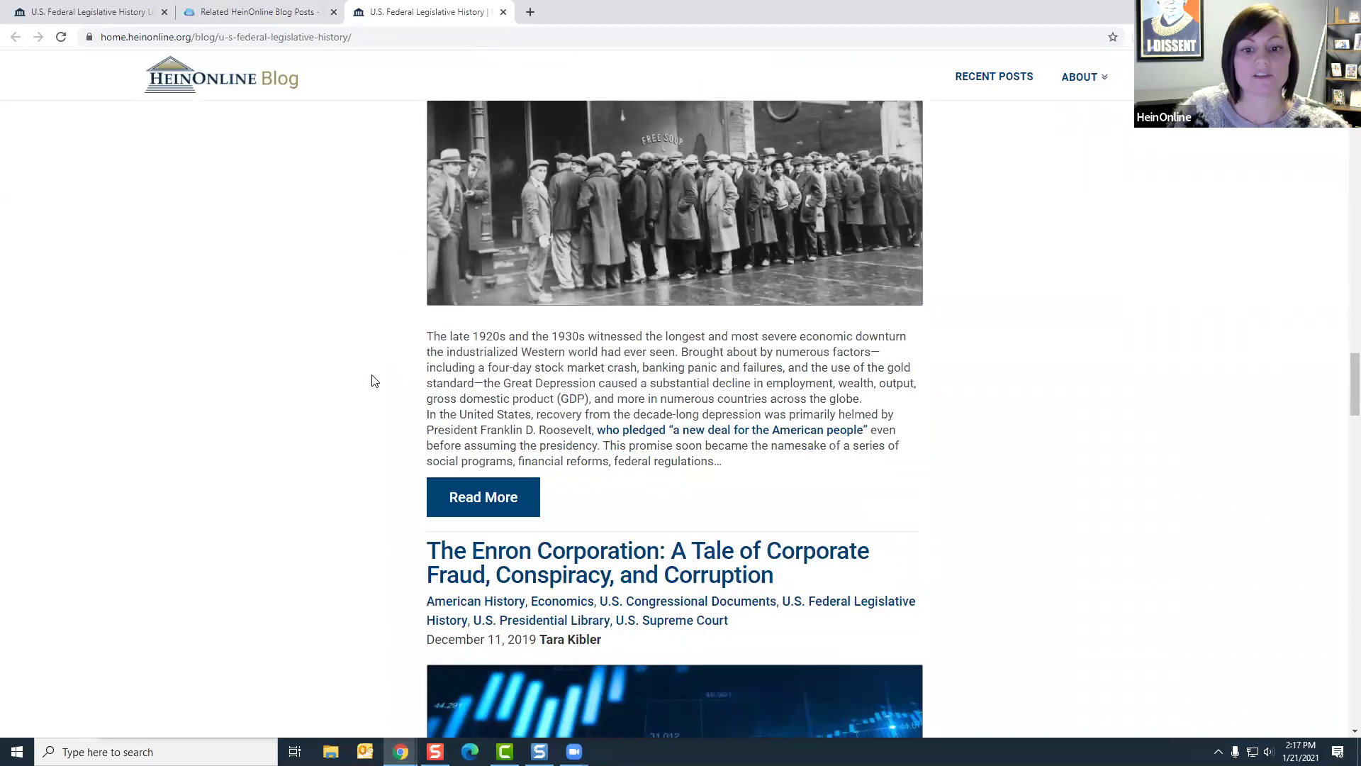
scroll(374, 381, down, 14)
scroll(374, 381, down, 8)
scroll(374, 381, up, 20)
scroll(375, 381, up, 20)
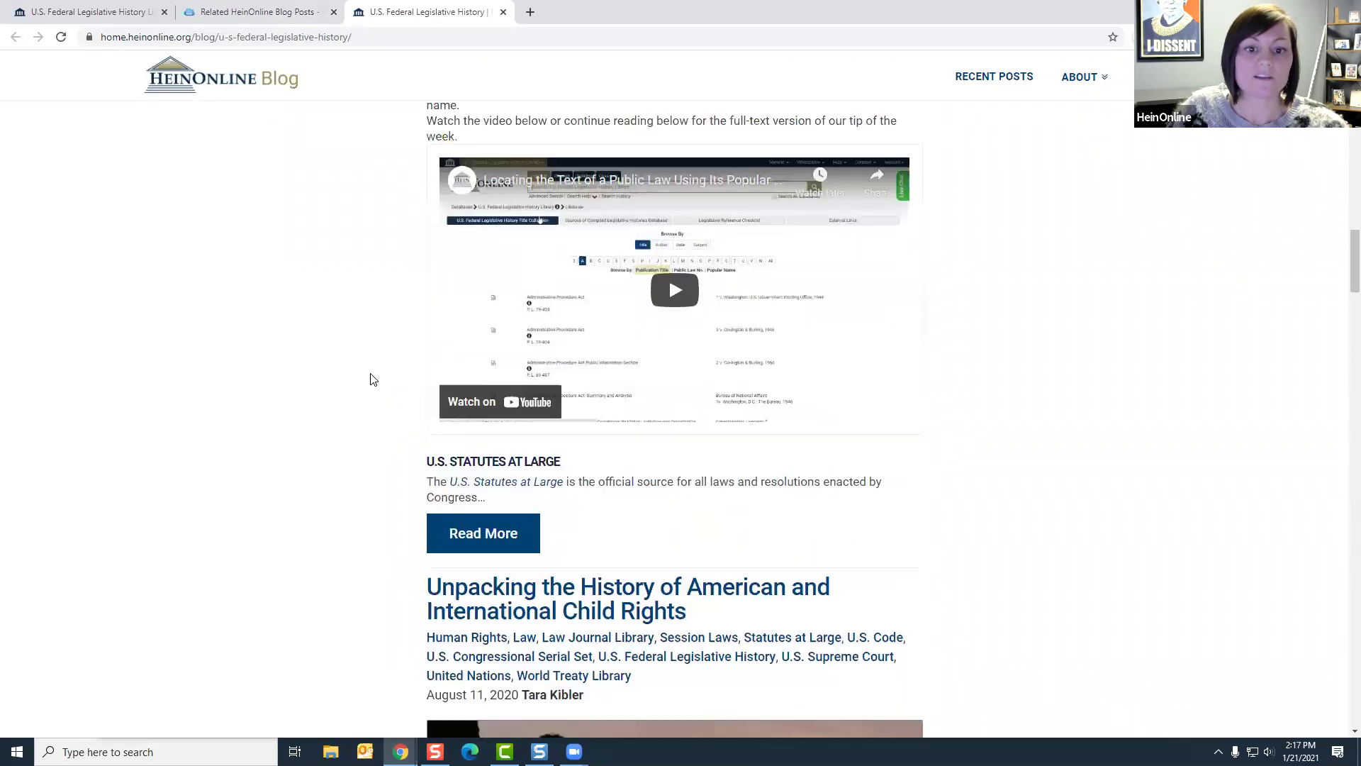
scroll(373, 379, up, 16)
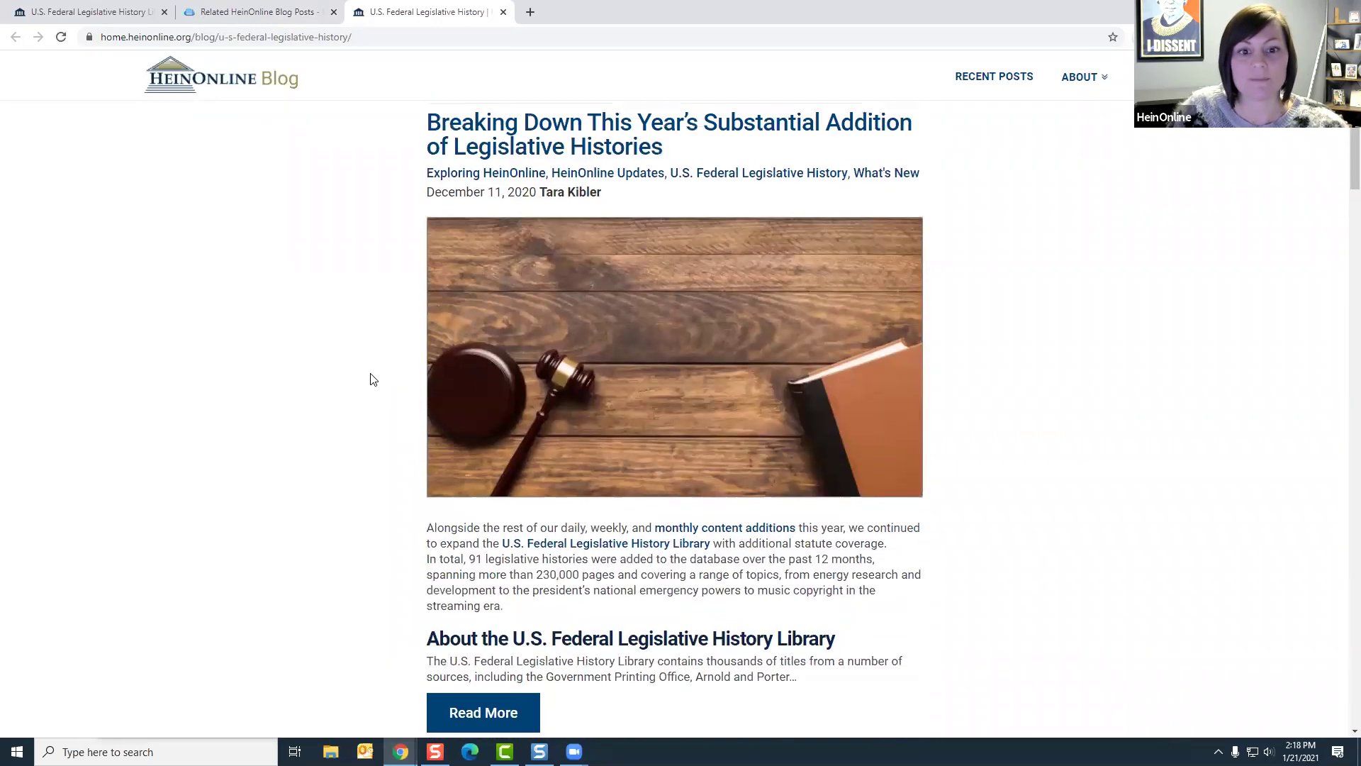
scroll(371, 380, up, 2)
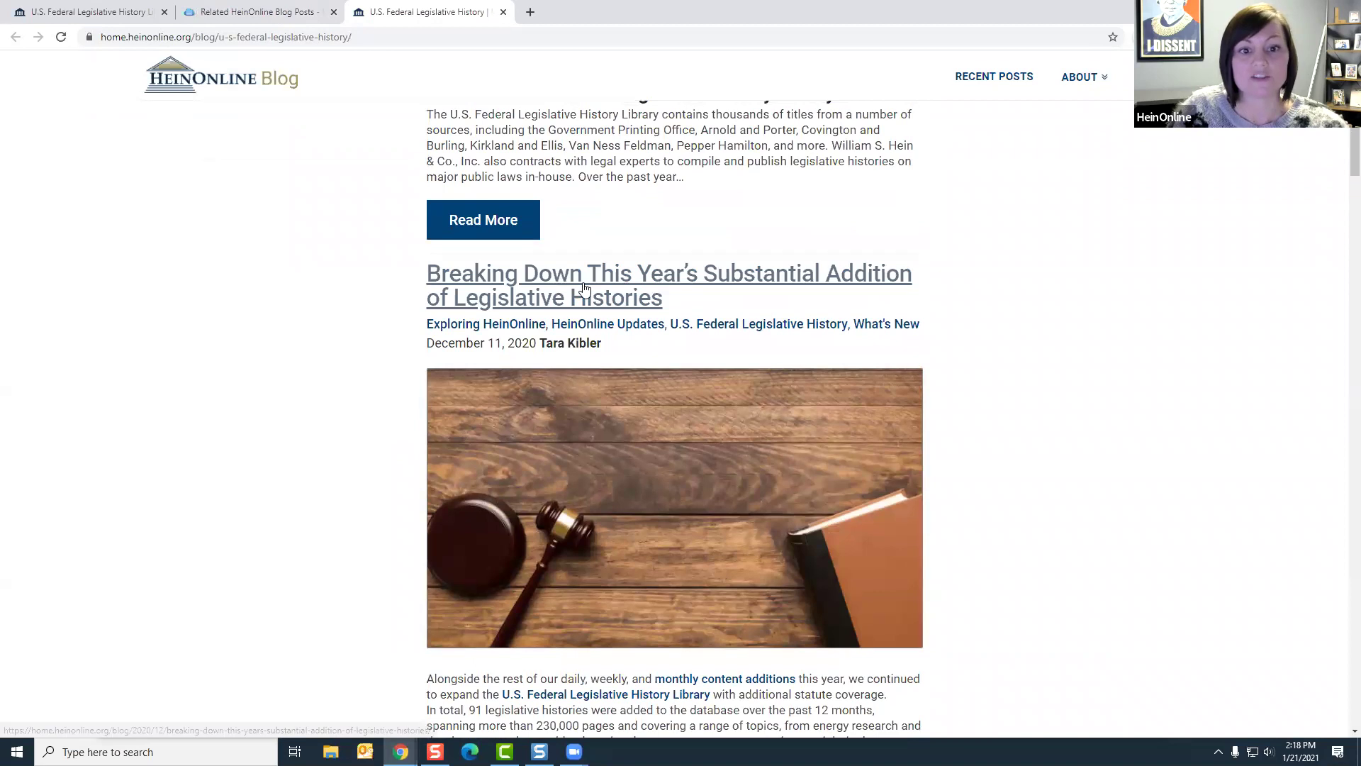
Step: Review the August 2020 additions in the post "Breaking Down This Year's Substantial Addition of Legislative Histories", and close the LibGuide and blog pages
click(584, 289)
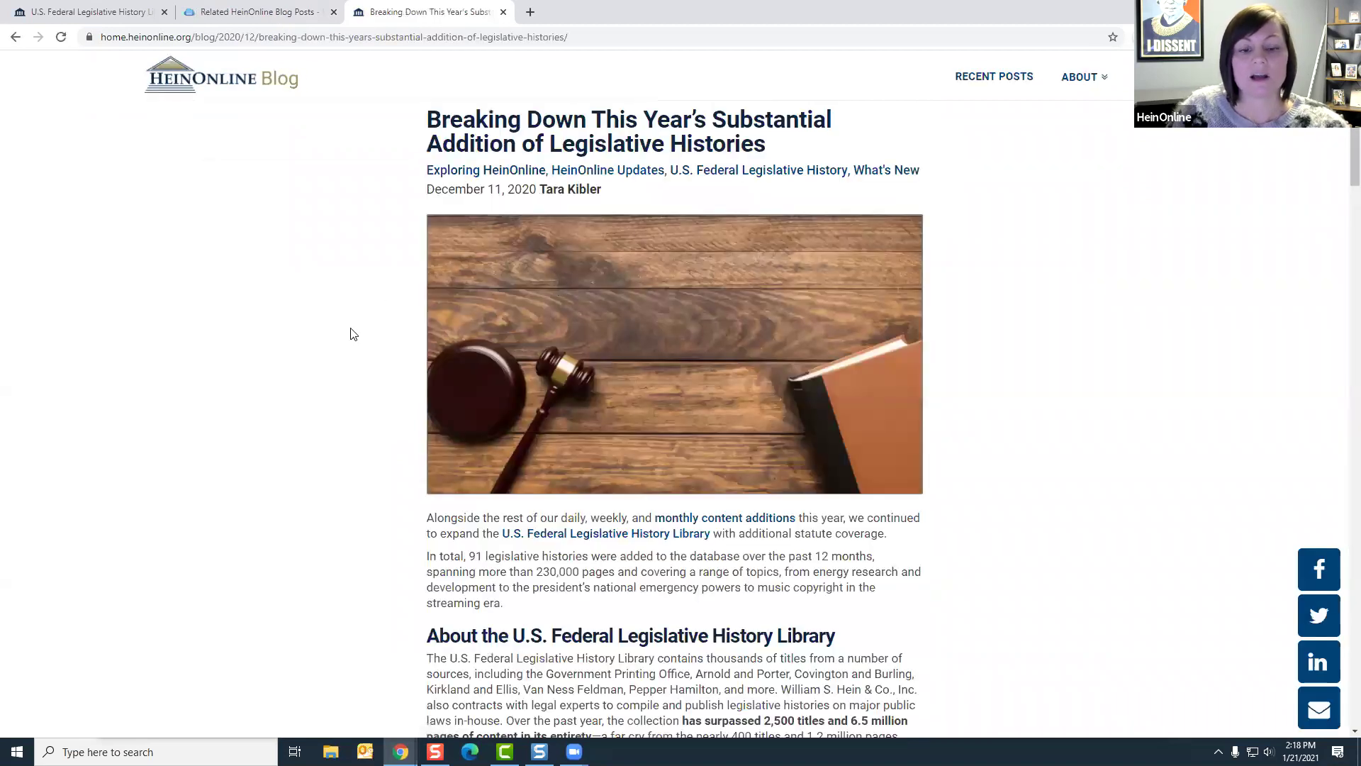
scroll(353, 334, down, 6)
scroll(352, 333, down, 4)
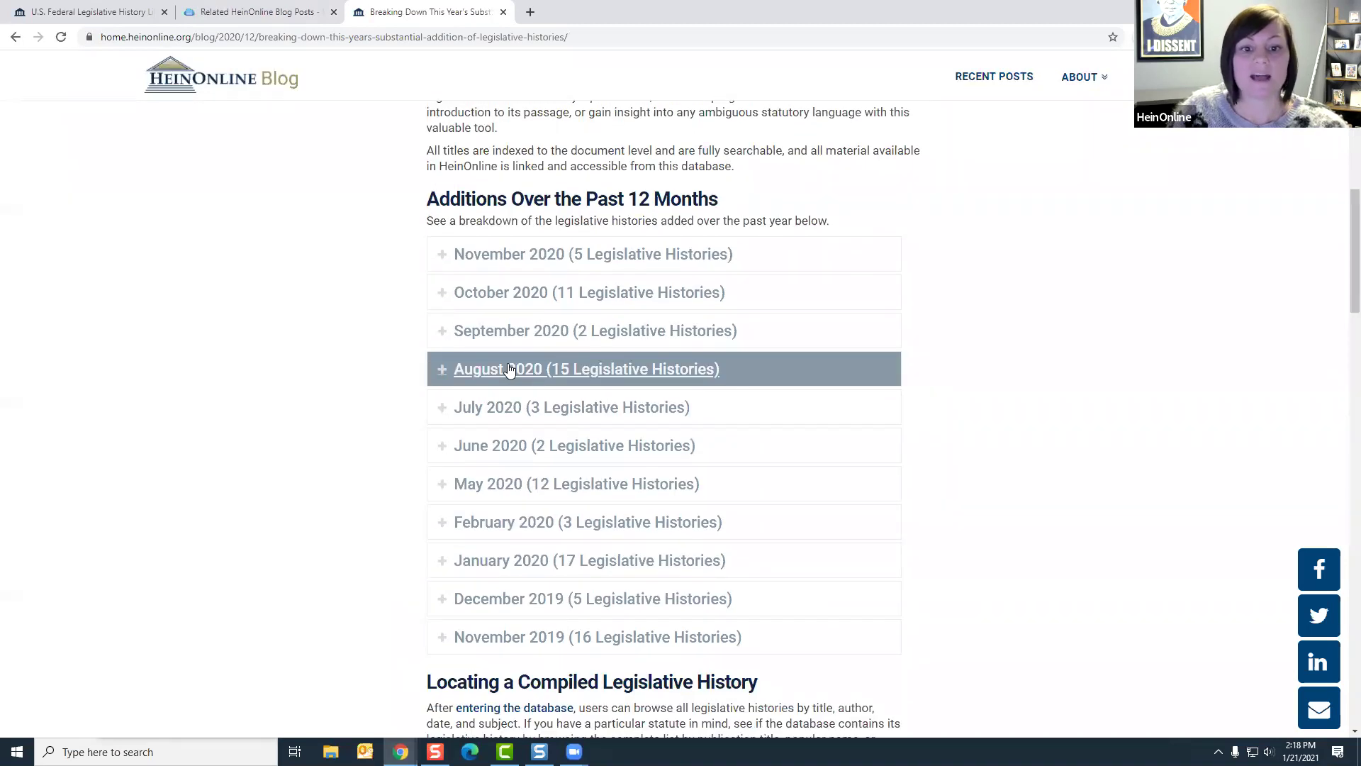
click(509, 369)
scroll(333, 360, down, 2)
scroll(334, 358, up, 5)
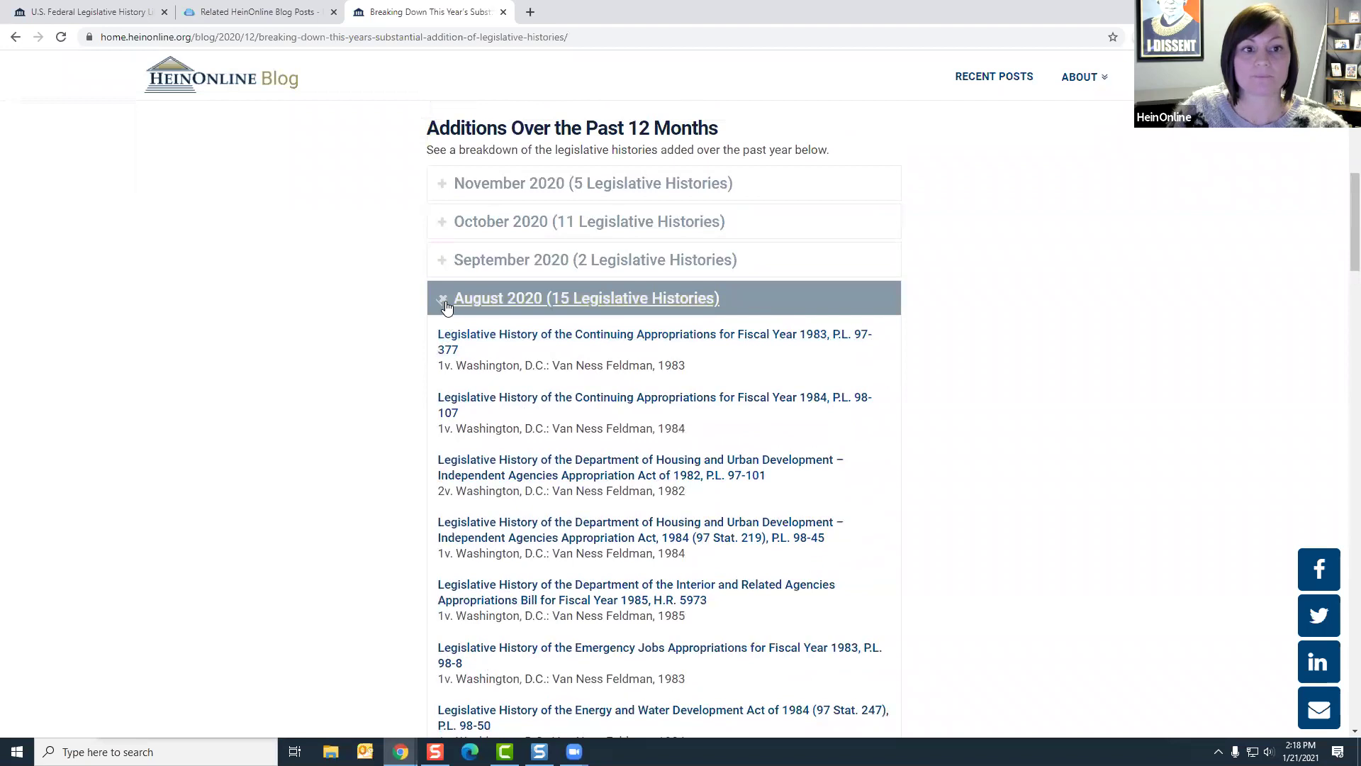
click(446, 306)
click(335, 14)
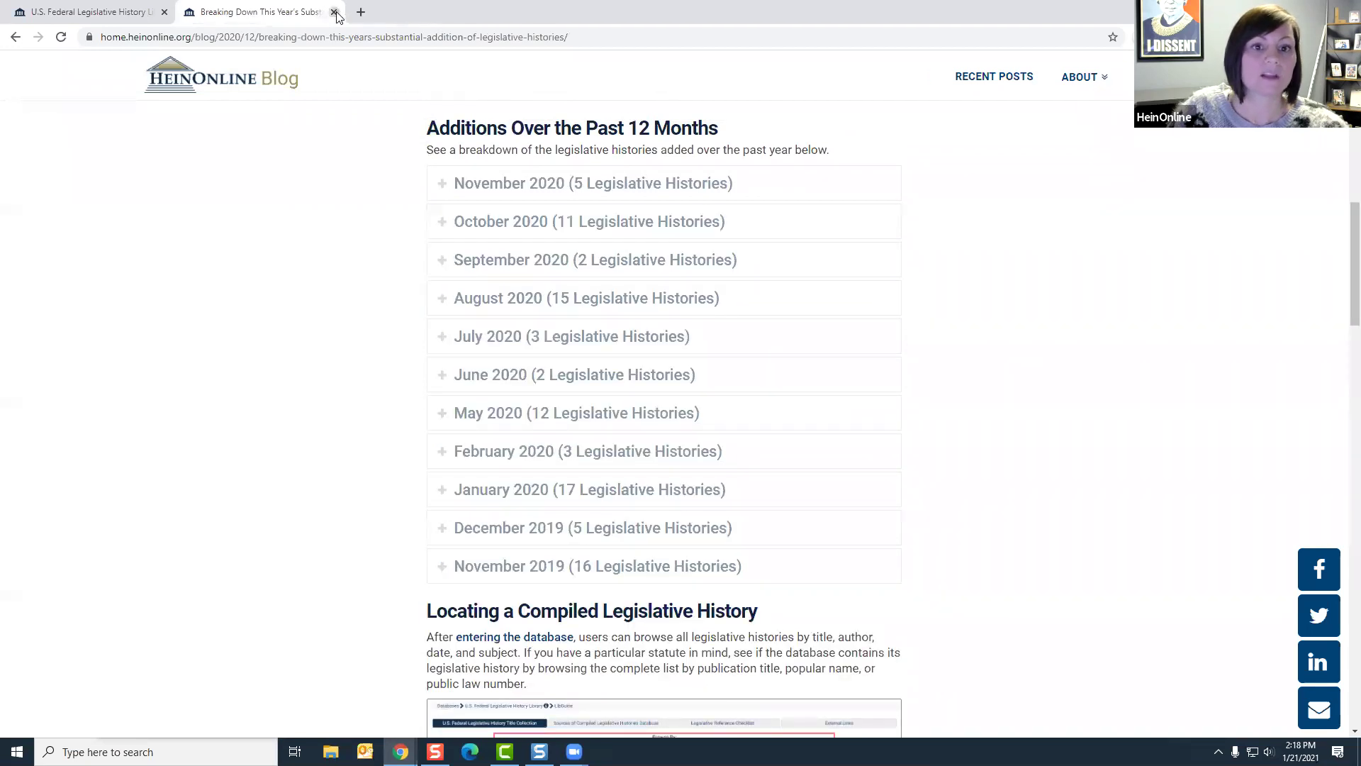
click(334, 12)
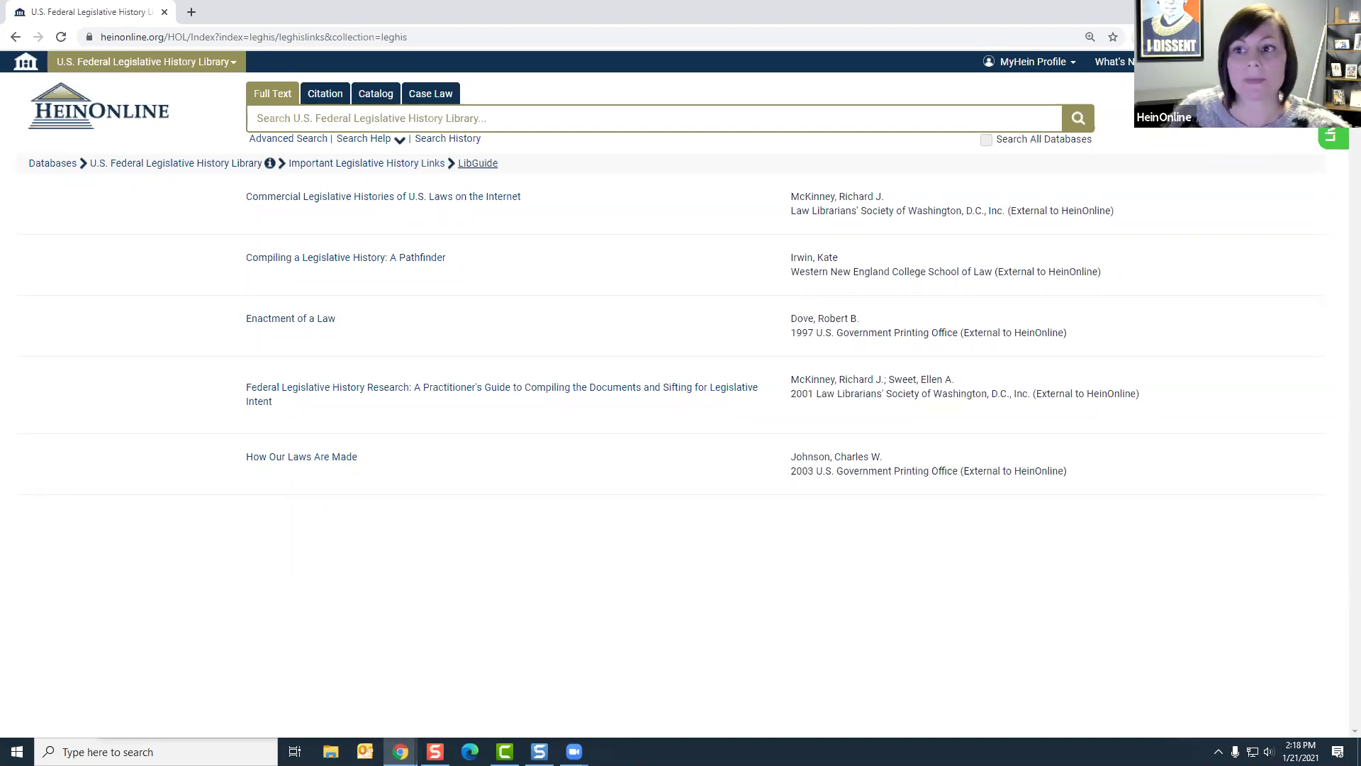
Step: Look through the list of help resources and the Search Syntax reference for Boolean and proximity operators, closing each one
click(1142, 62)
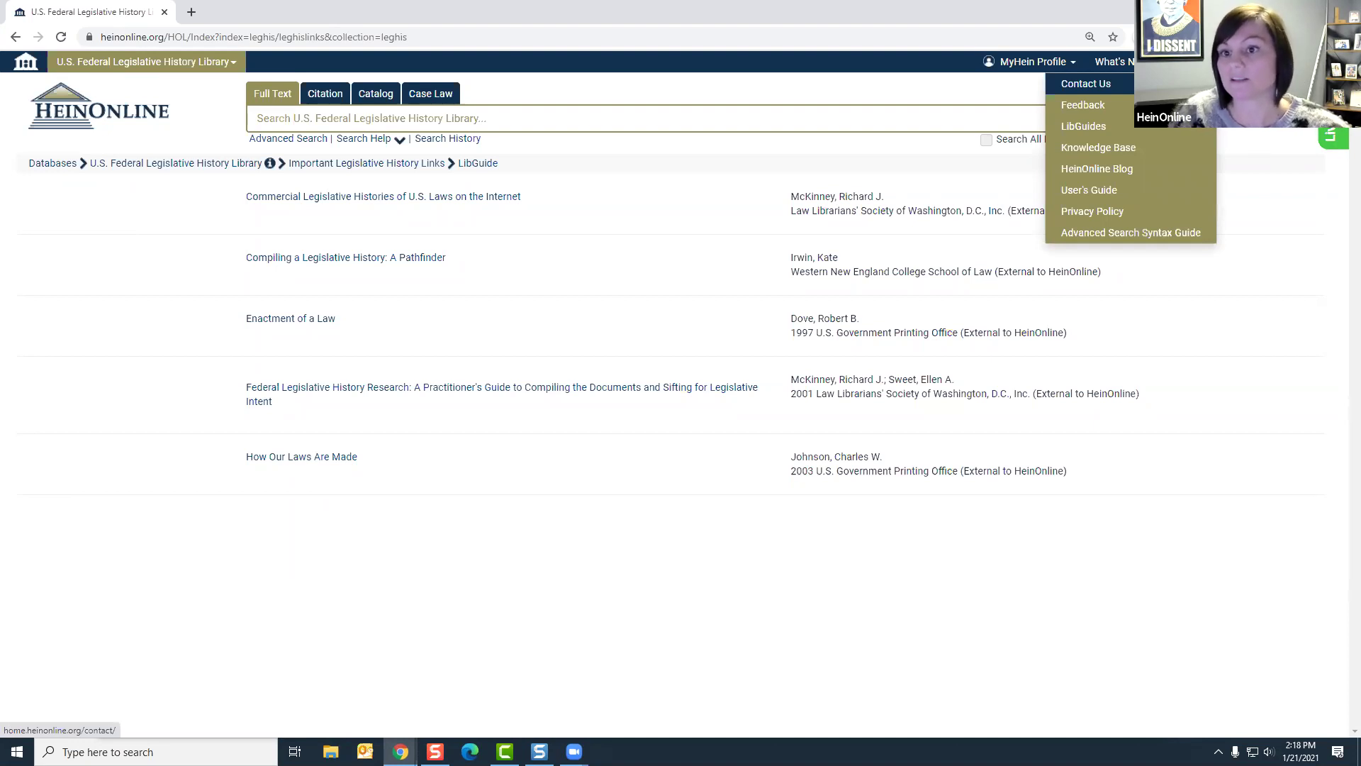
click(1269, 198)
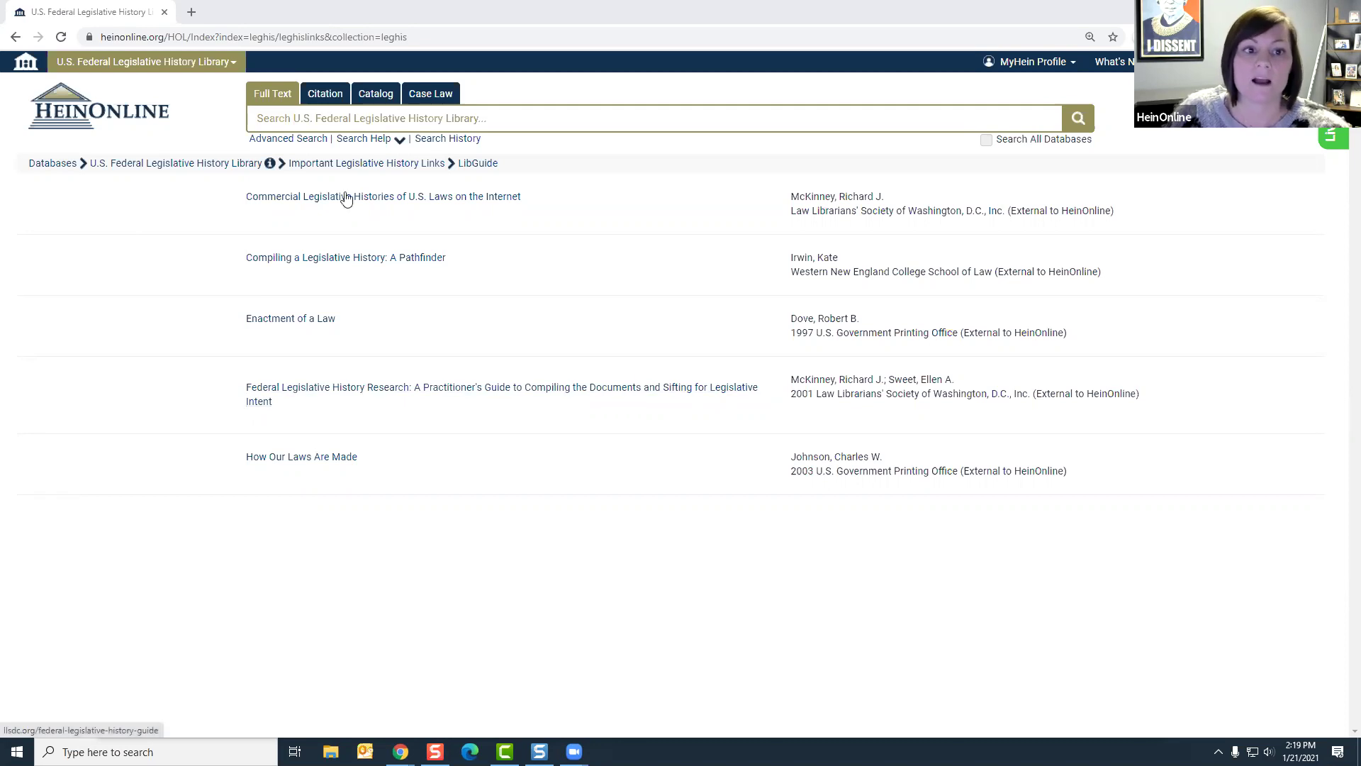
click(401, 141)
click(401, 141)
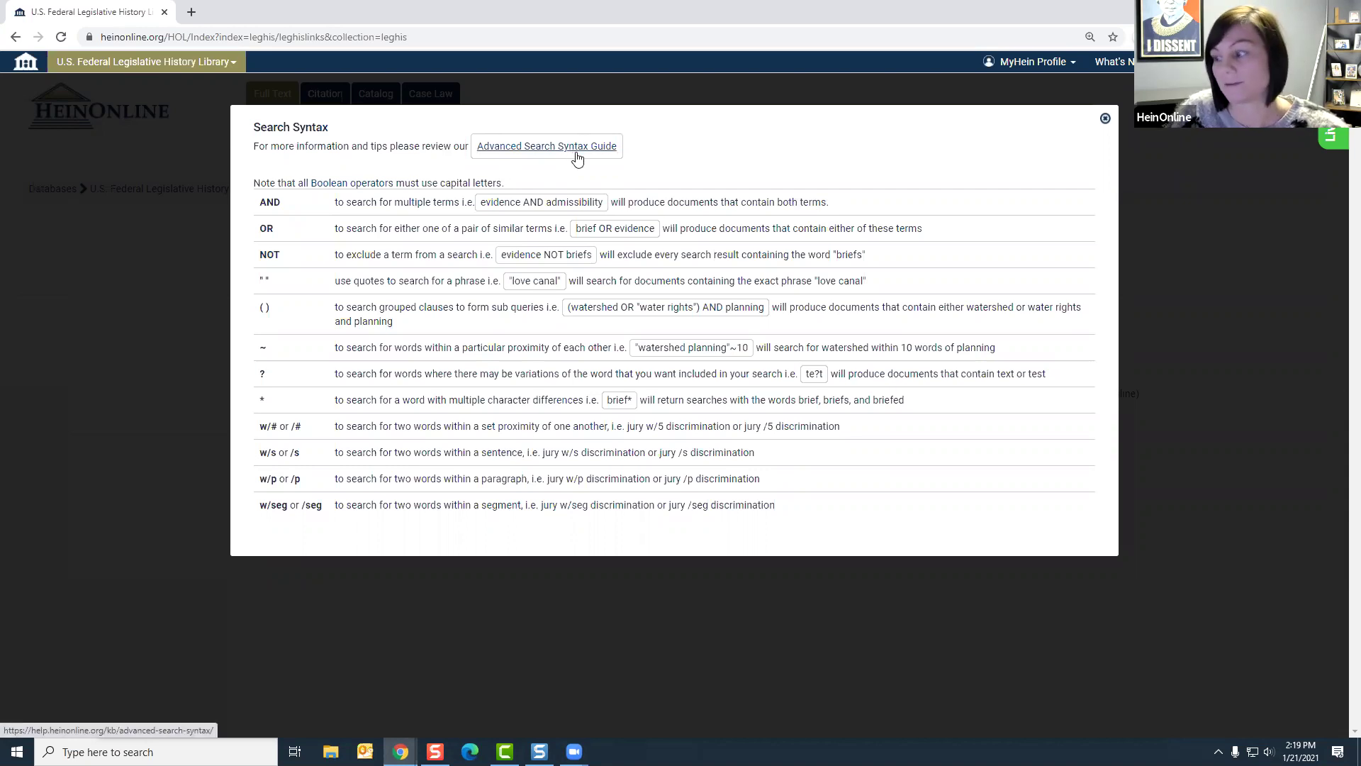
click(1104, 120)
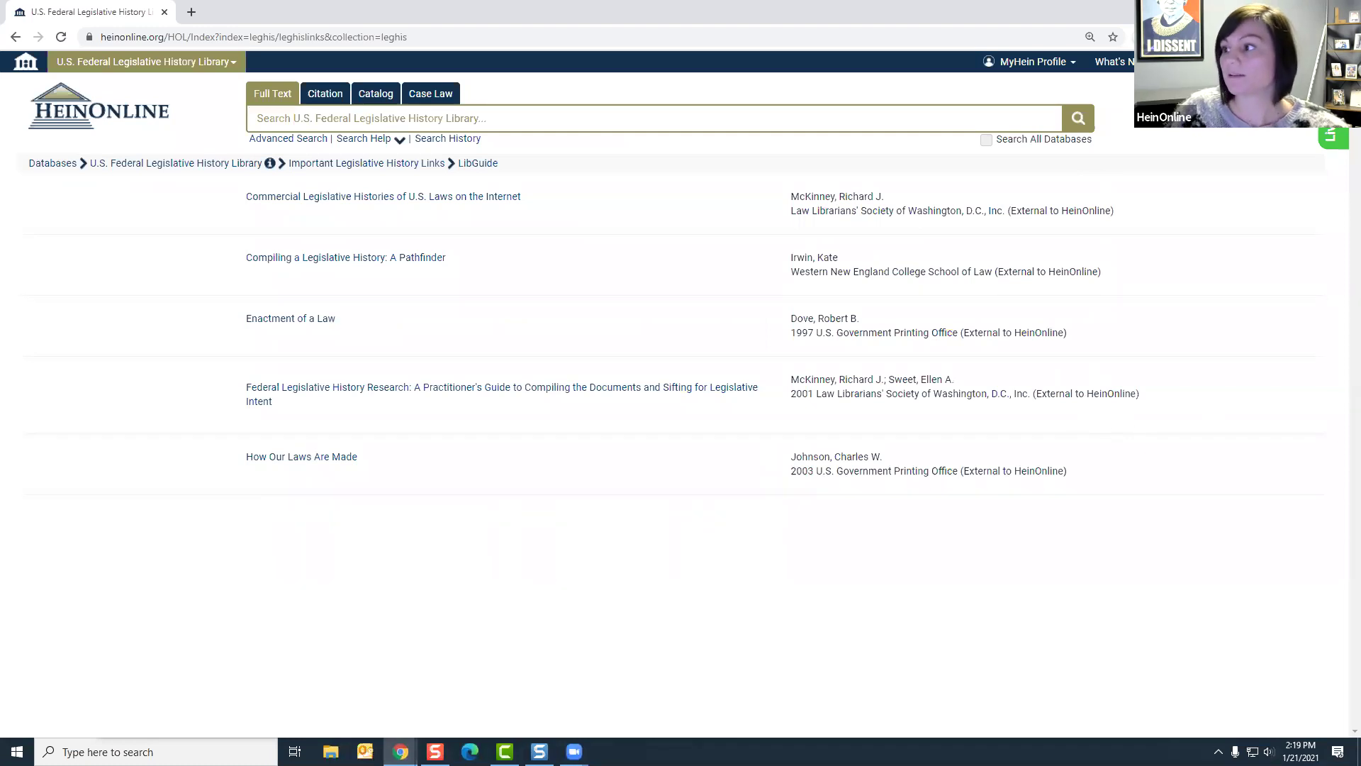